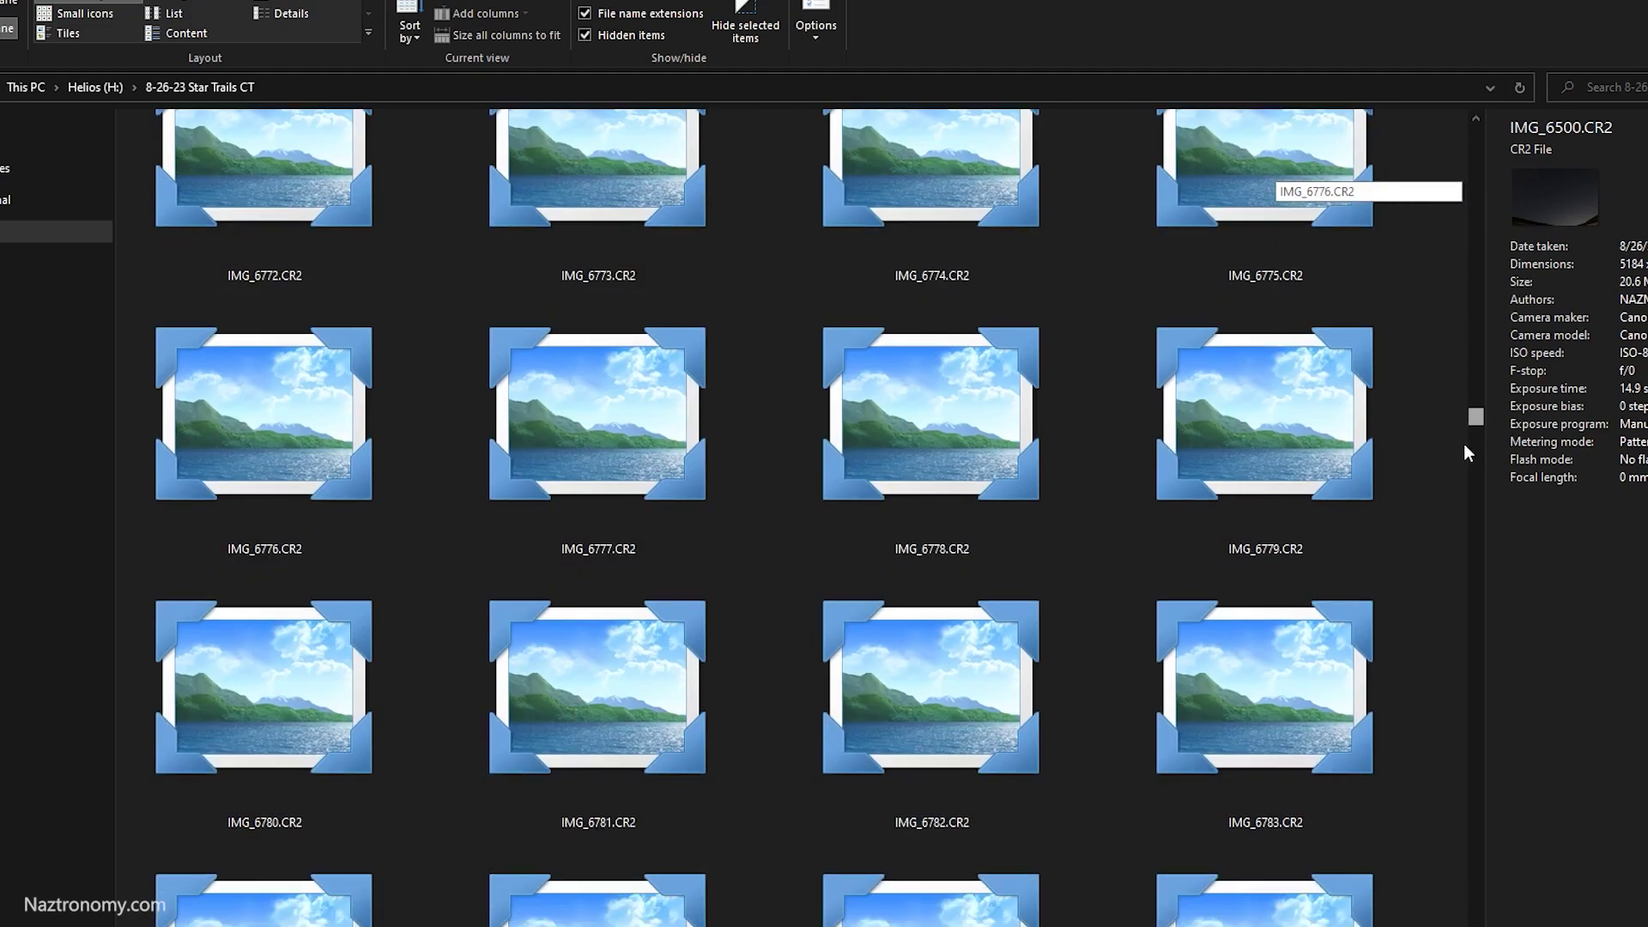
Select all the CR2 raw photos in the 8-26-23 Star Trails CT folder.
key("ctrl+a")
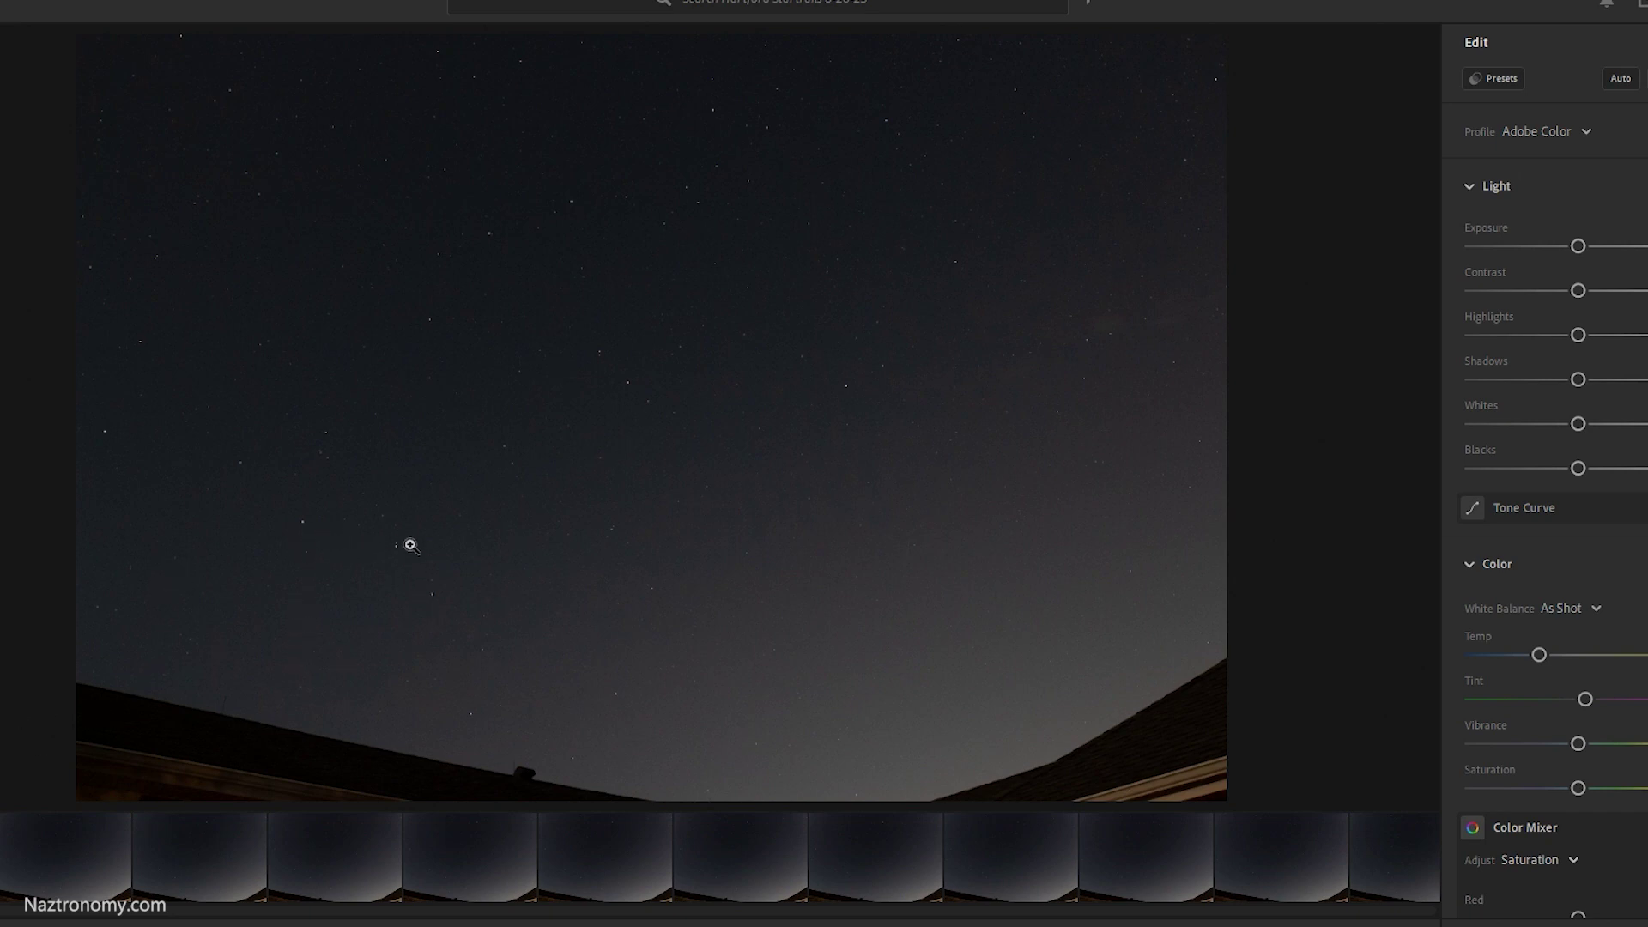
In Lightroom, set Dehaze to +20 on the displayed photo and compare it with and without the effect.
left_click_drag(198, 911, 1268, 922)
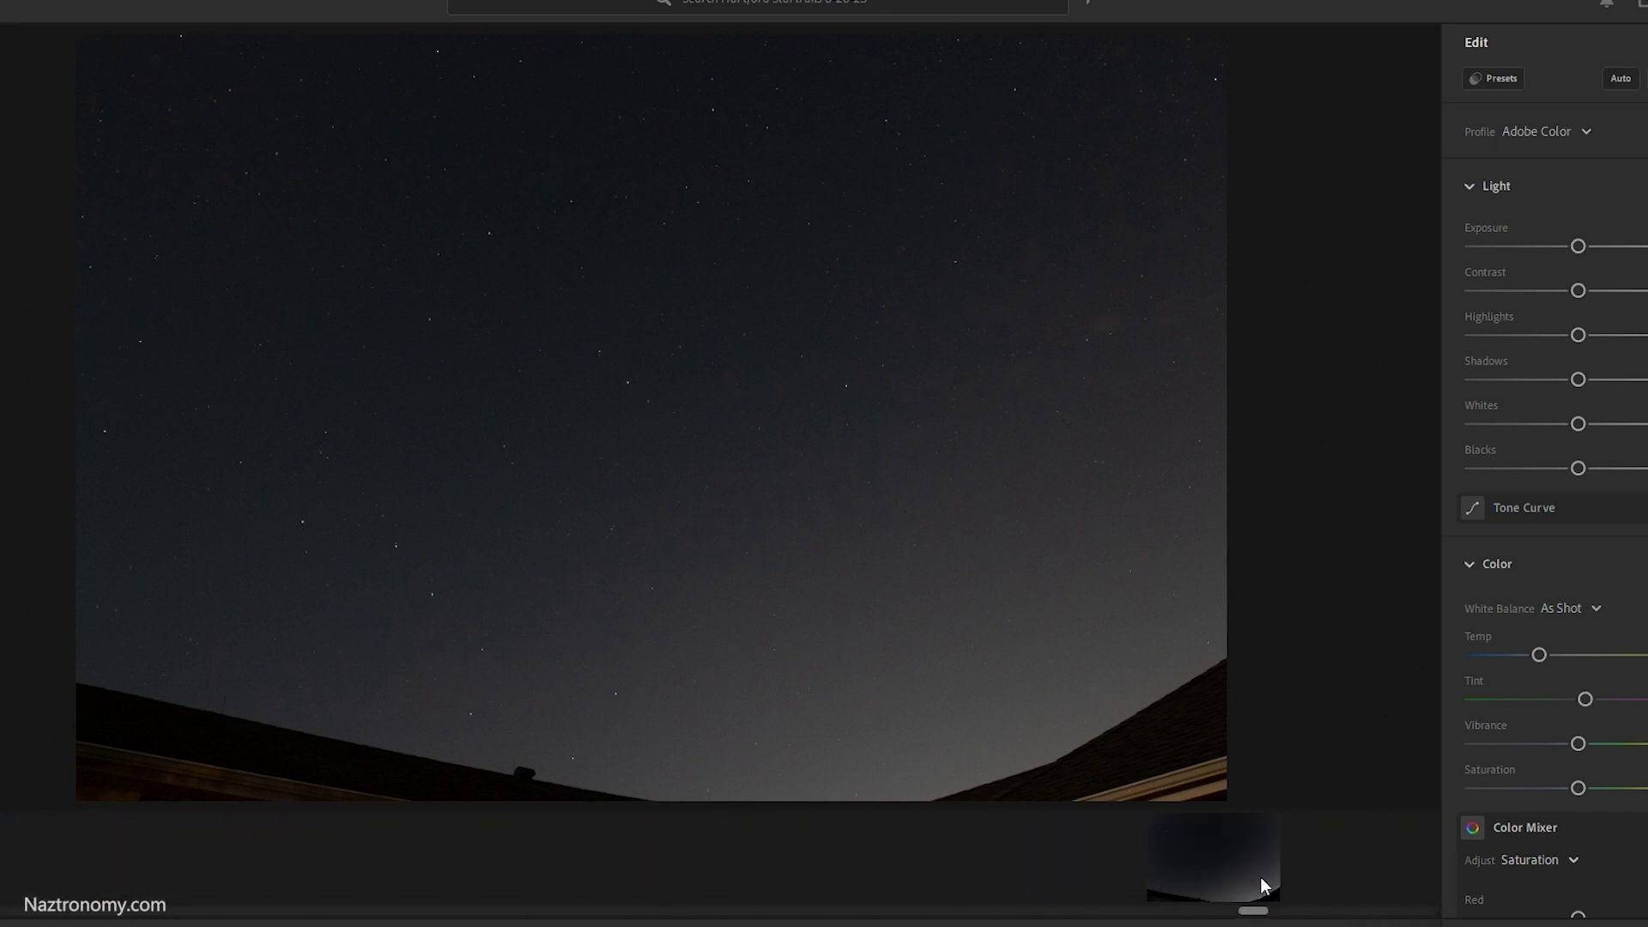
left_click_drag(1253, 909, 81, 921)
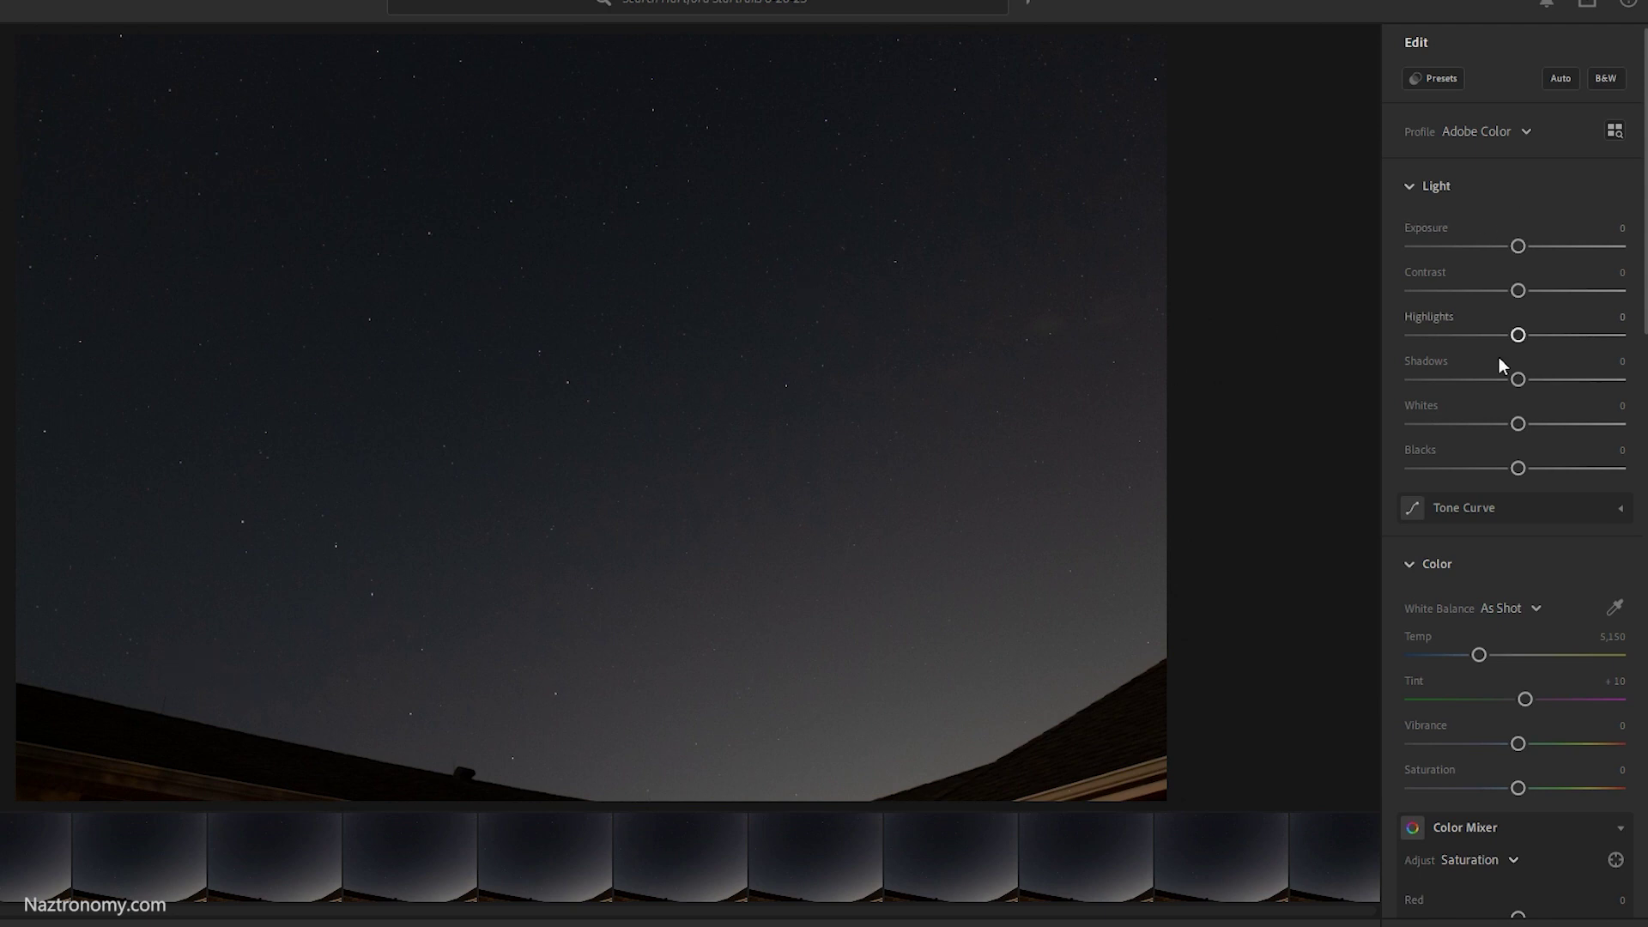
scroll(1542, 491, "down", 5)
scroll(1553, 491, "down", 14)
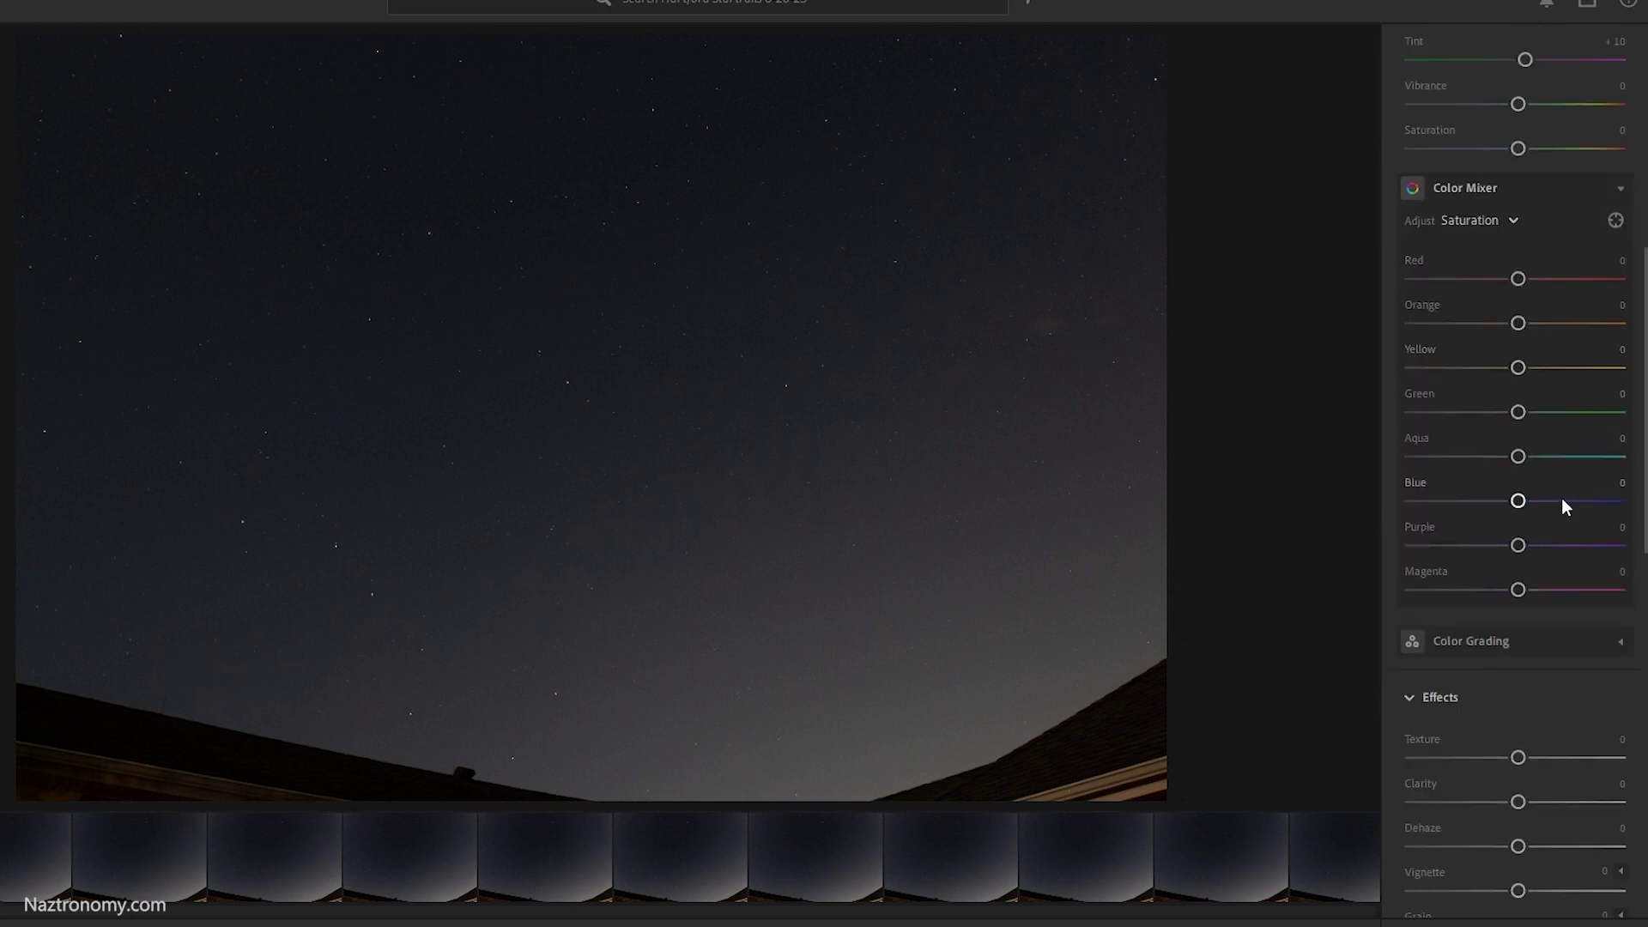
scroll(1537, 498, "down", 1)
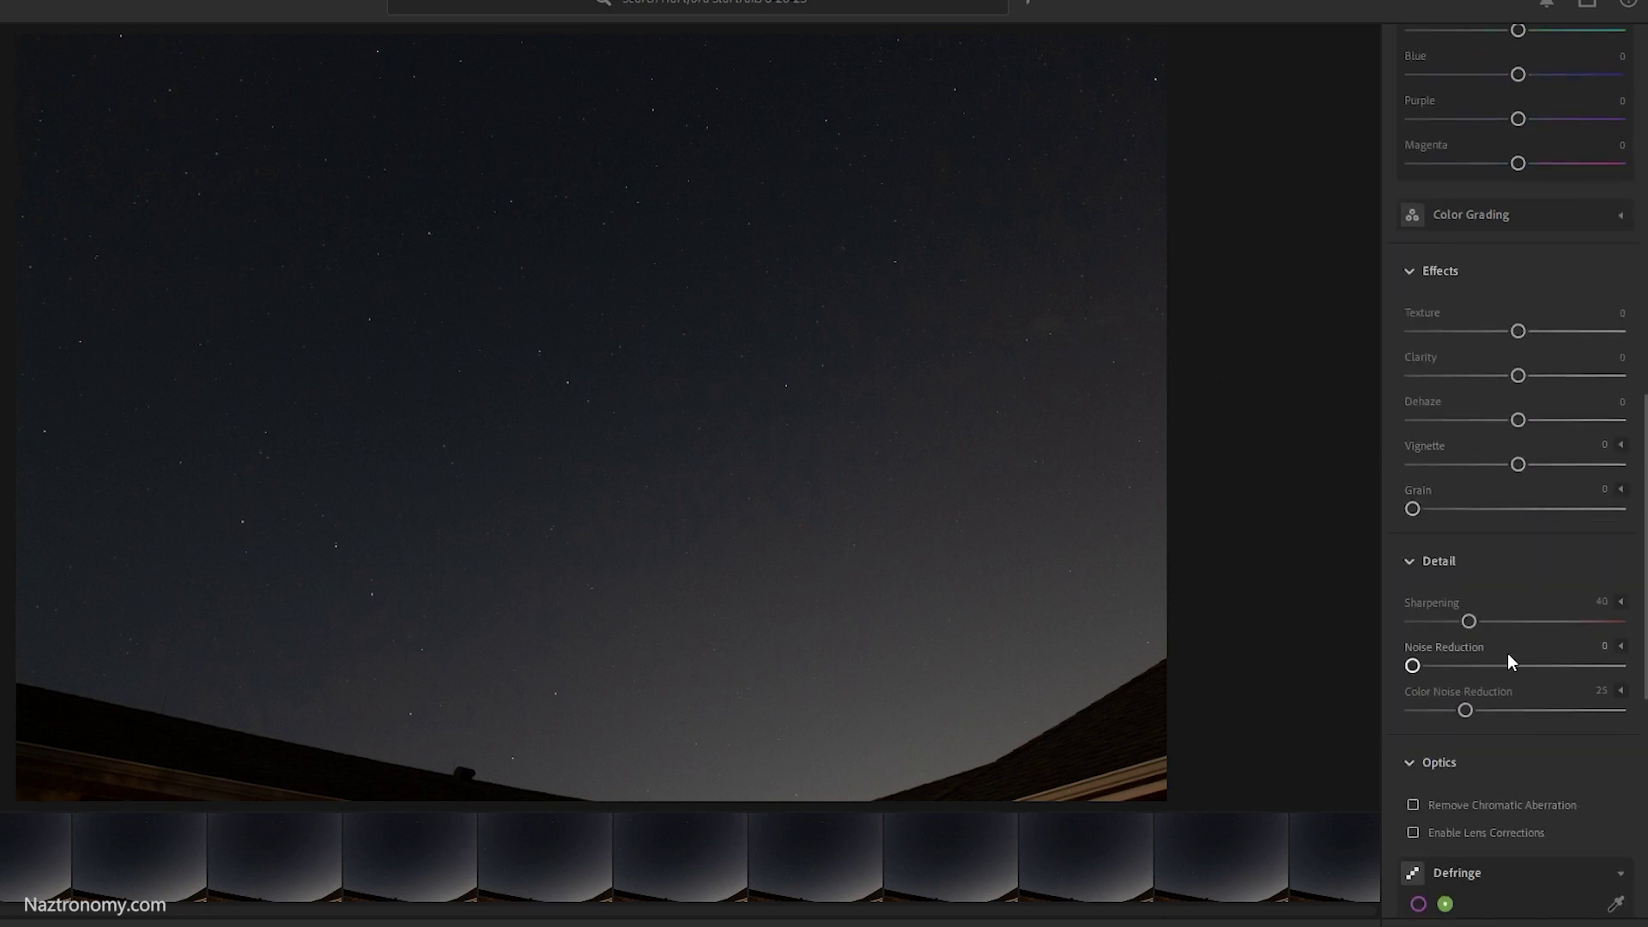
left_click_drag(1517, 420, 1537, 423)
left_click(1610, 279)
left_click(1612, 284)
Set Noise Reduction to 20 and inspect the sky up close with the detail adjustments off and on.
scroll(1628, 577, "down", 2)
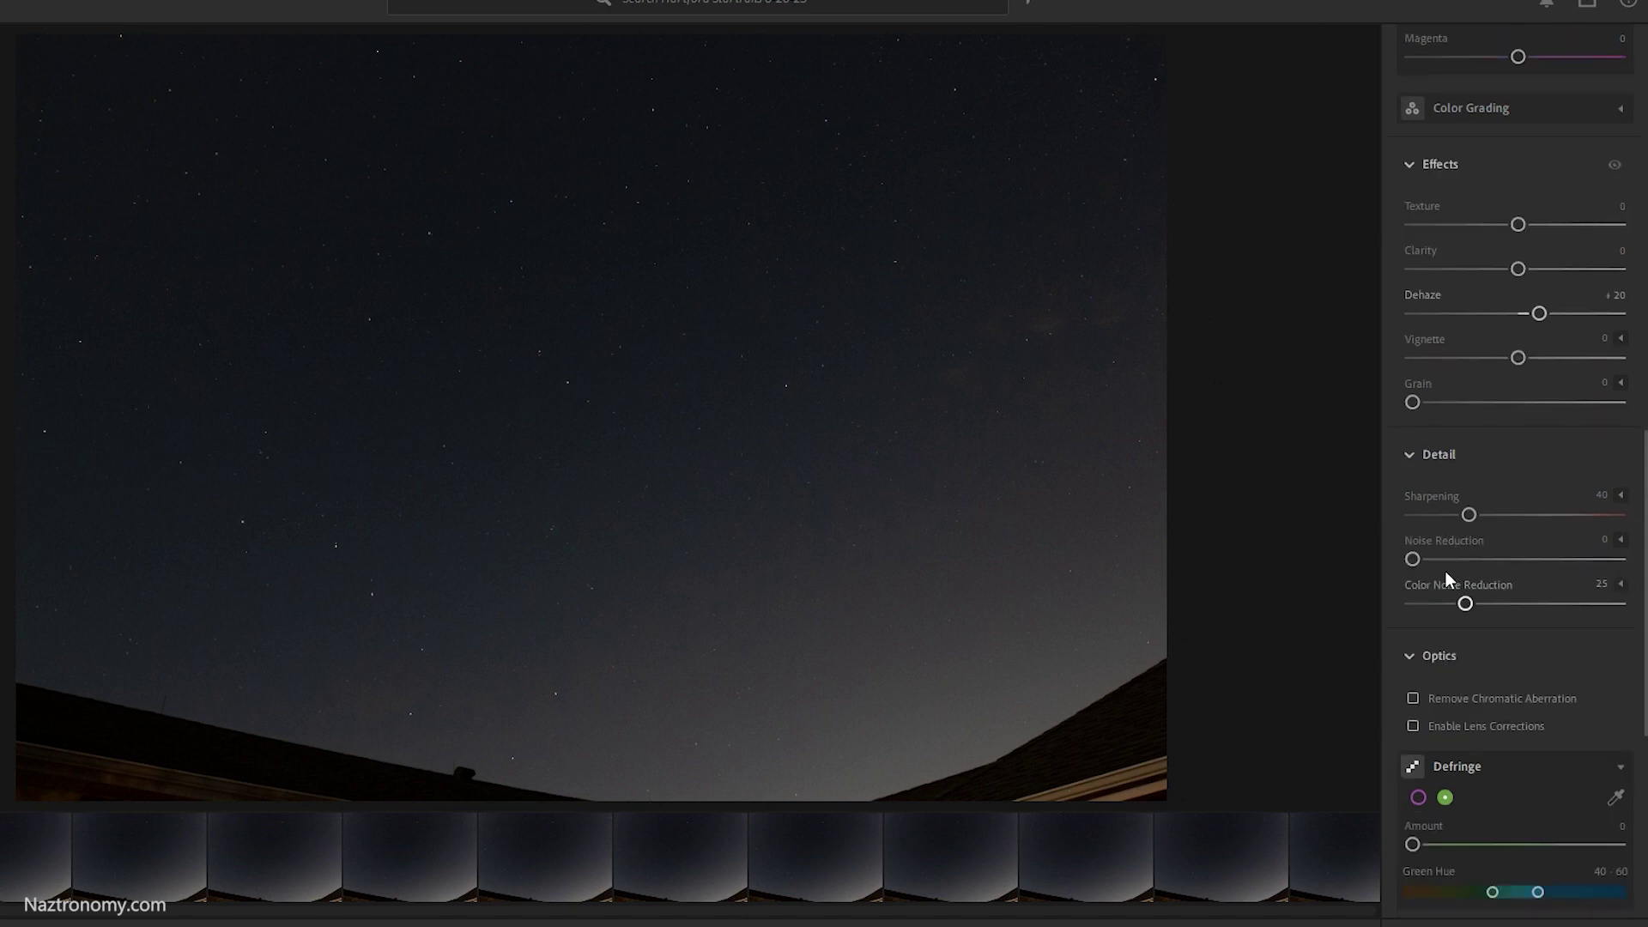
left_click_drag(1412, 559, 1454, 560)
left_click(775, 532)
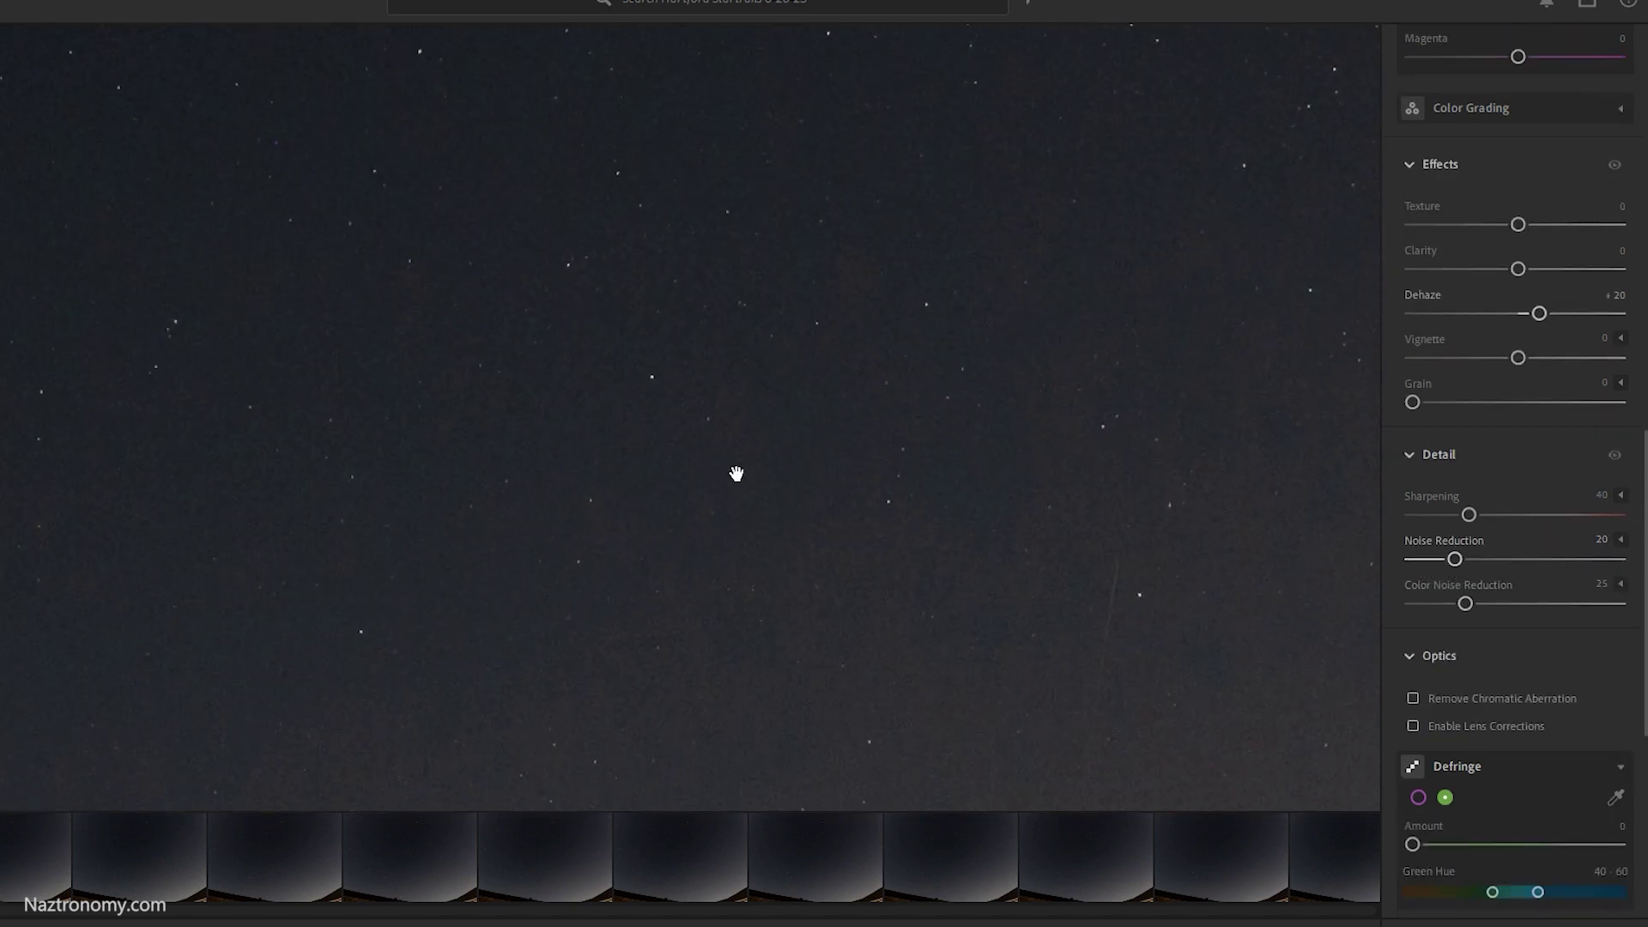
left_click(1615, 457)
left_click(1615, 457)
left_click_drag(670, 475, 763, 601)
left_click_drag(635, 517, 673, 535)
left_click_drag(953, 574, 877, 557)
Enable lens corrections using the Adobe profile for the Samyang 14mm f/2.8 ED AS IF UMC lens.
scroll(1565, 435, "down", 3)
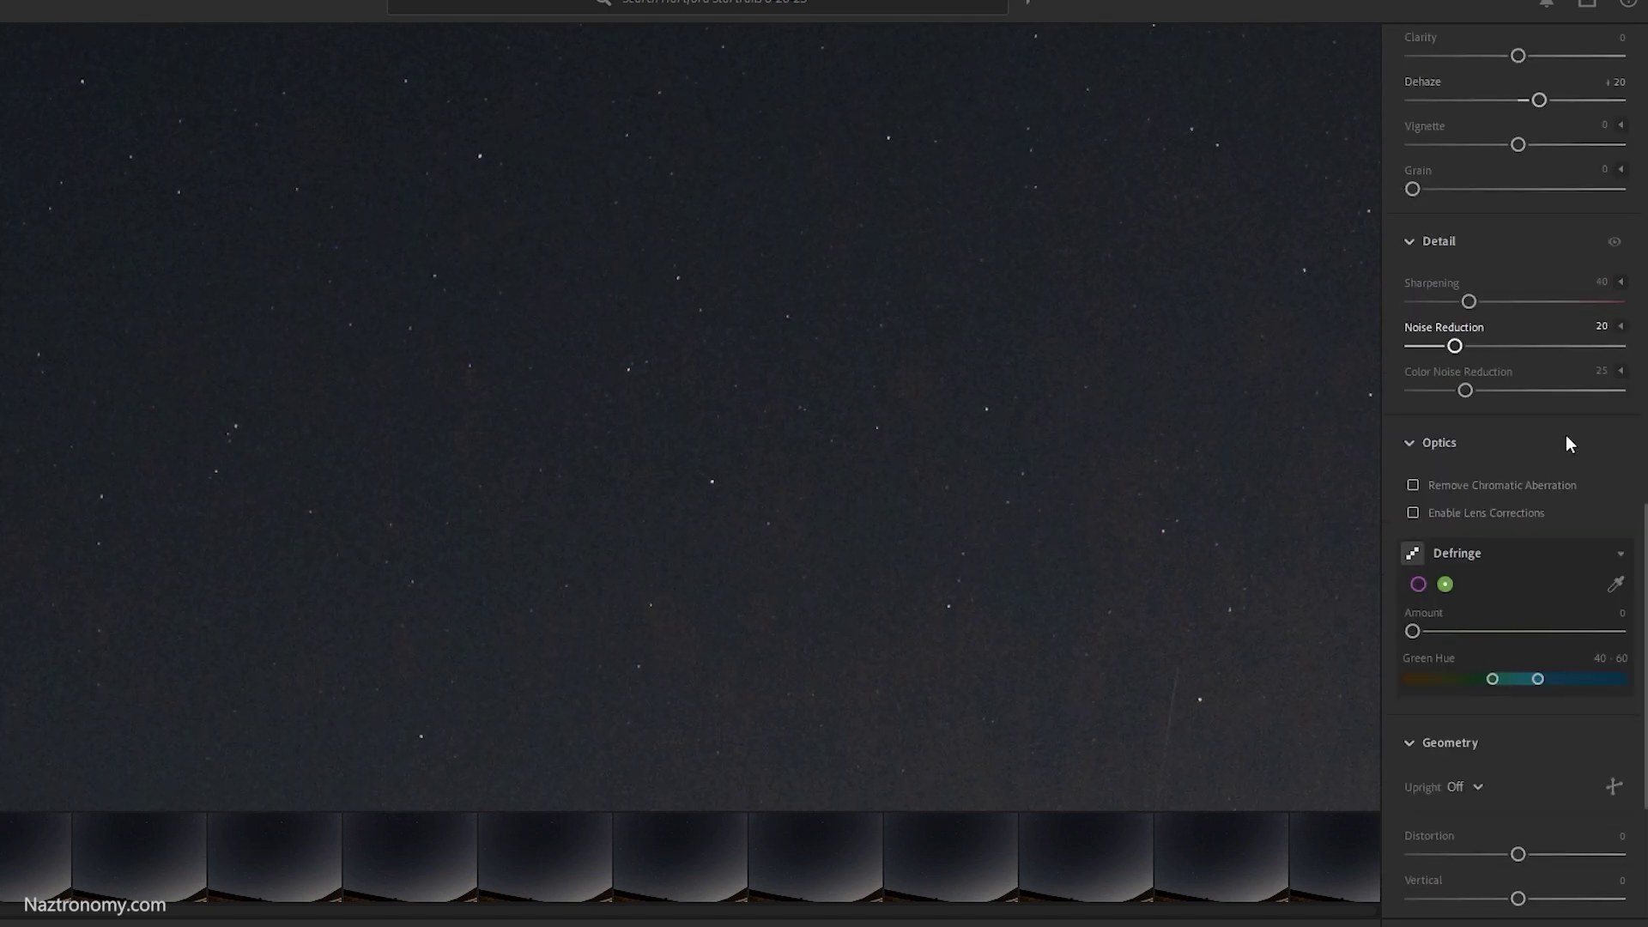
left_click(1449, 515)
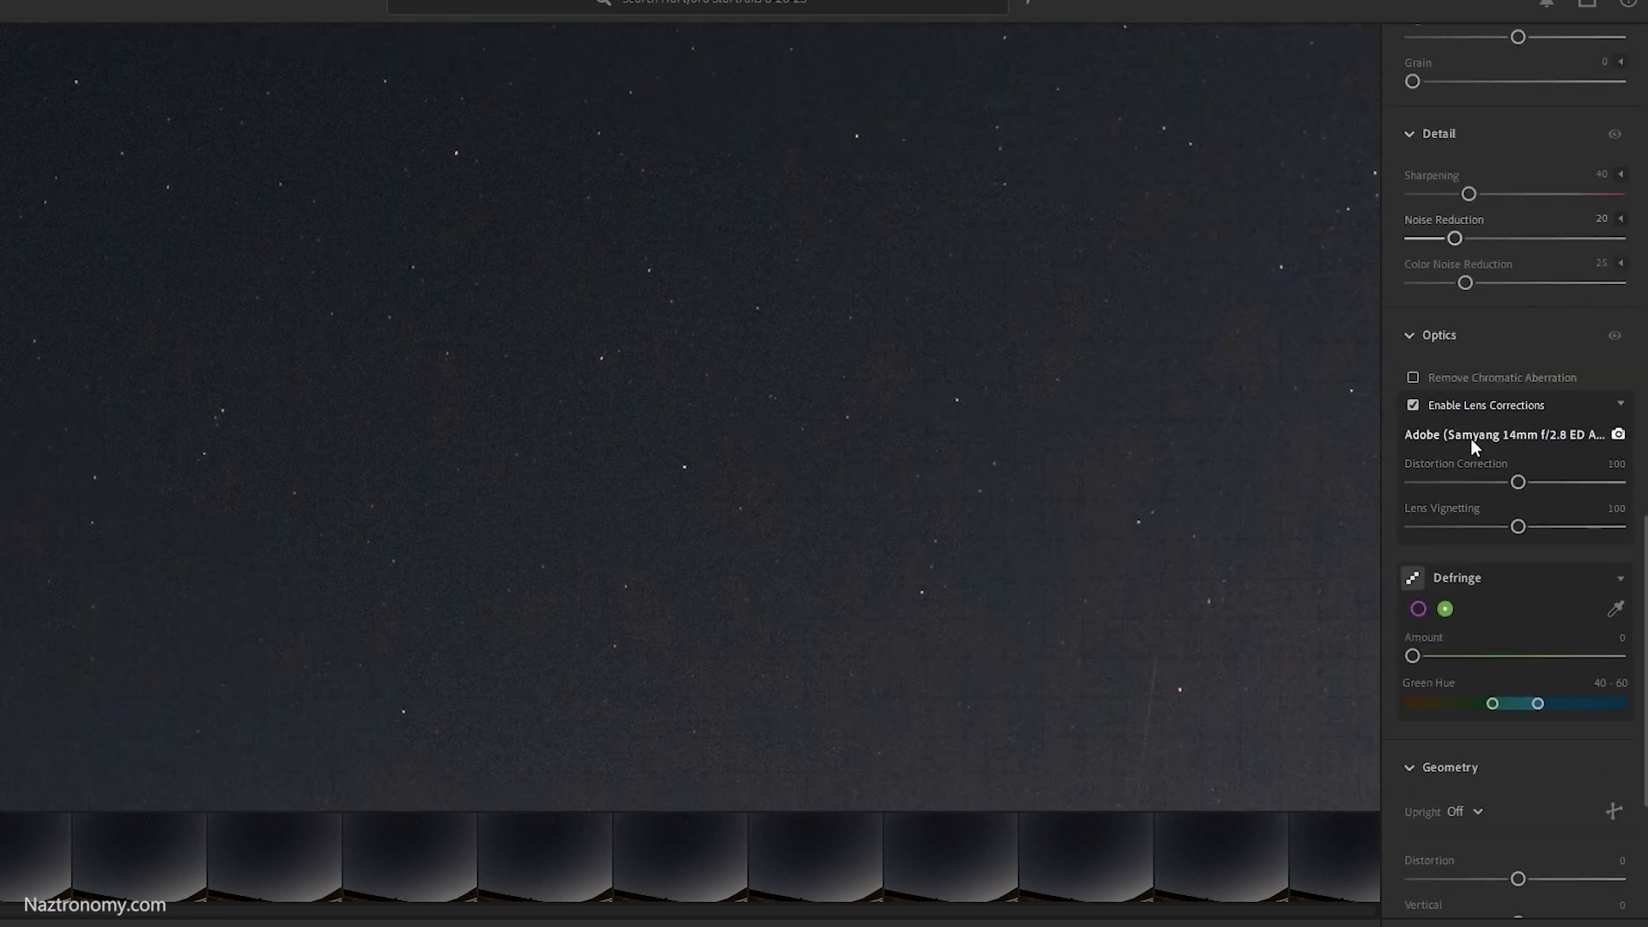
left_click(1517, 436)
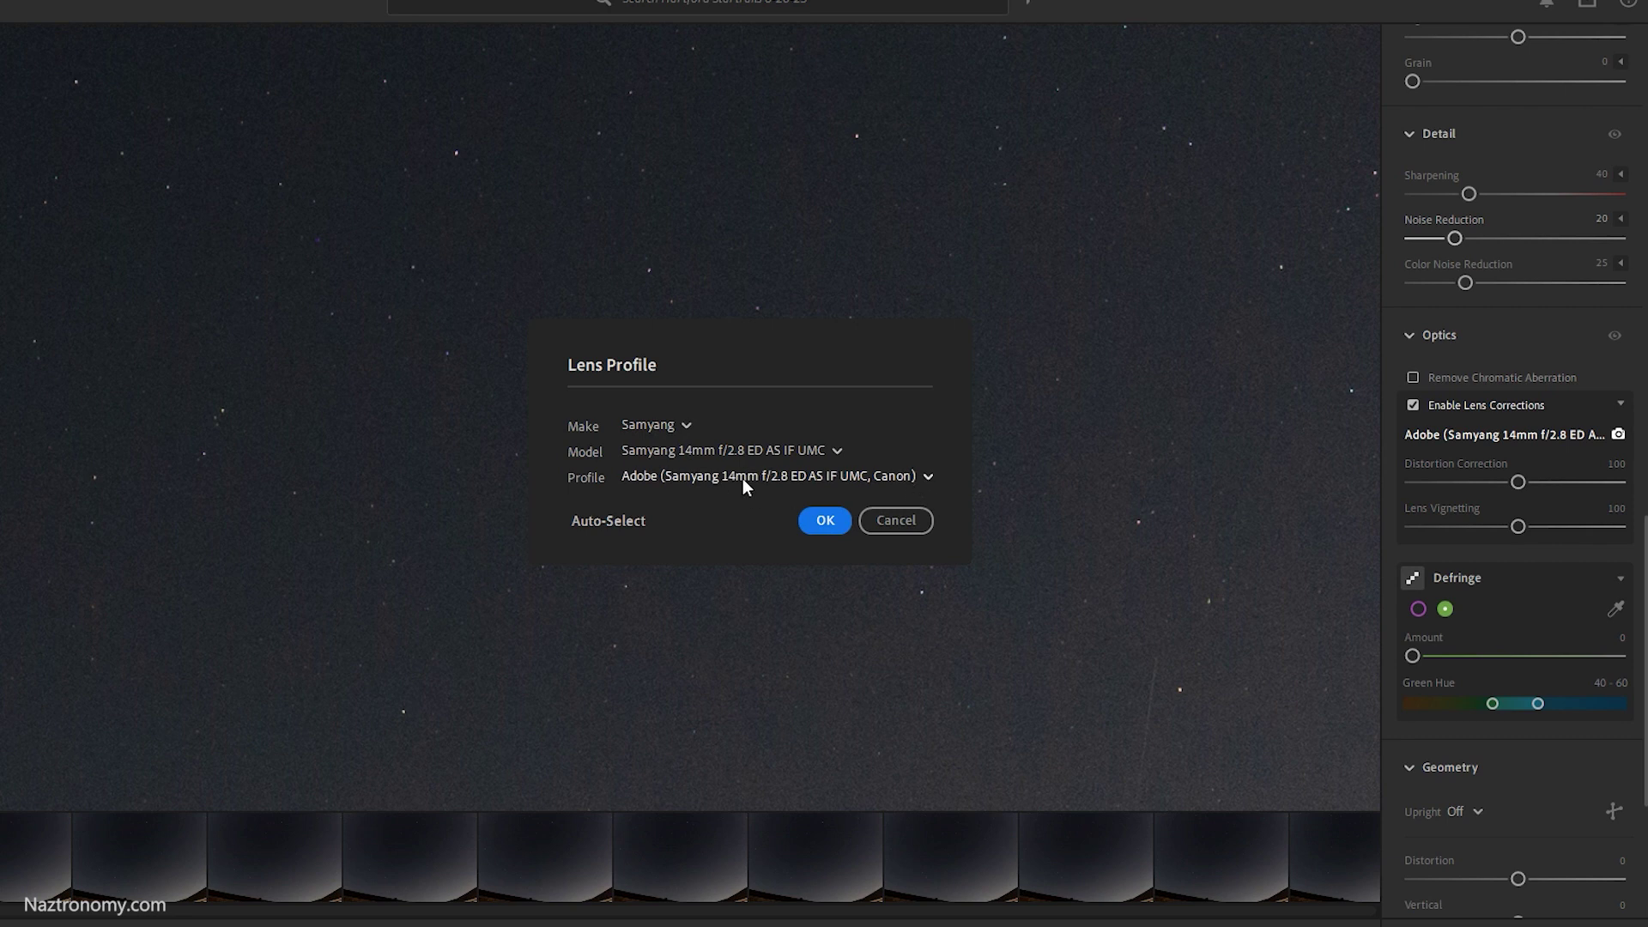
left_click(826, 518)
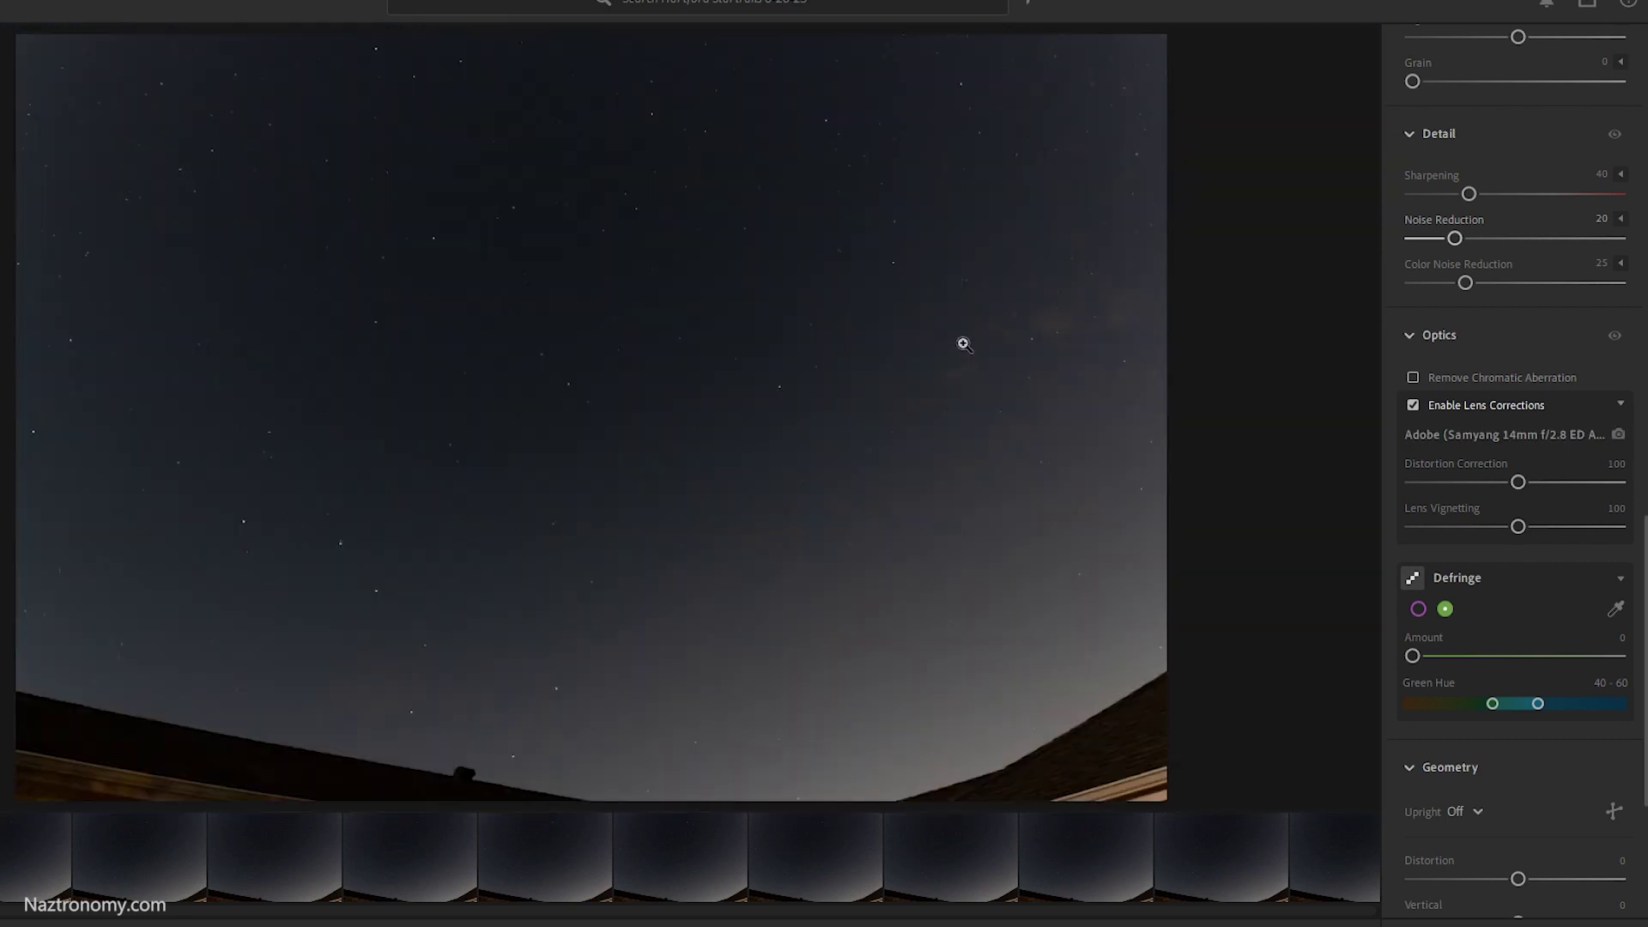
mouse_move(1536, 489)
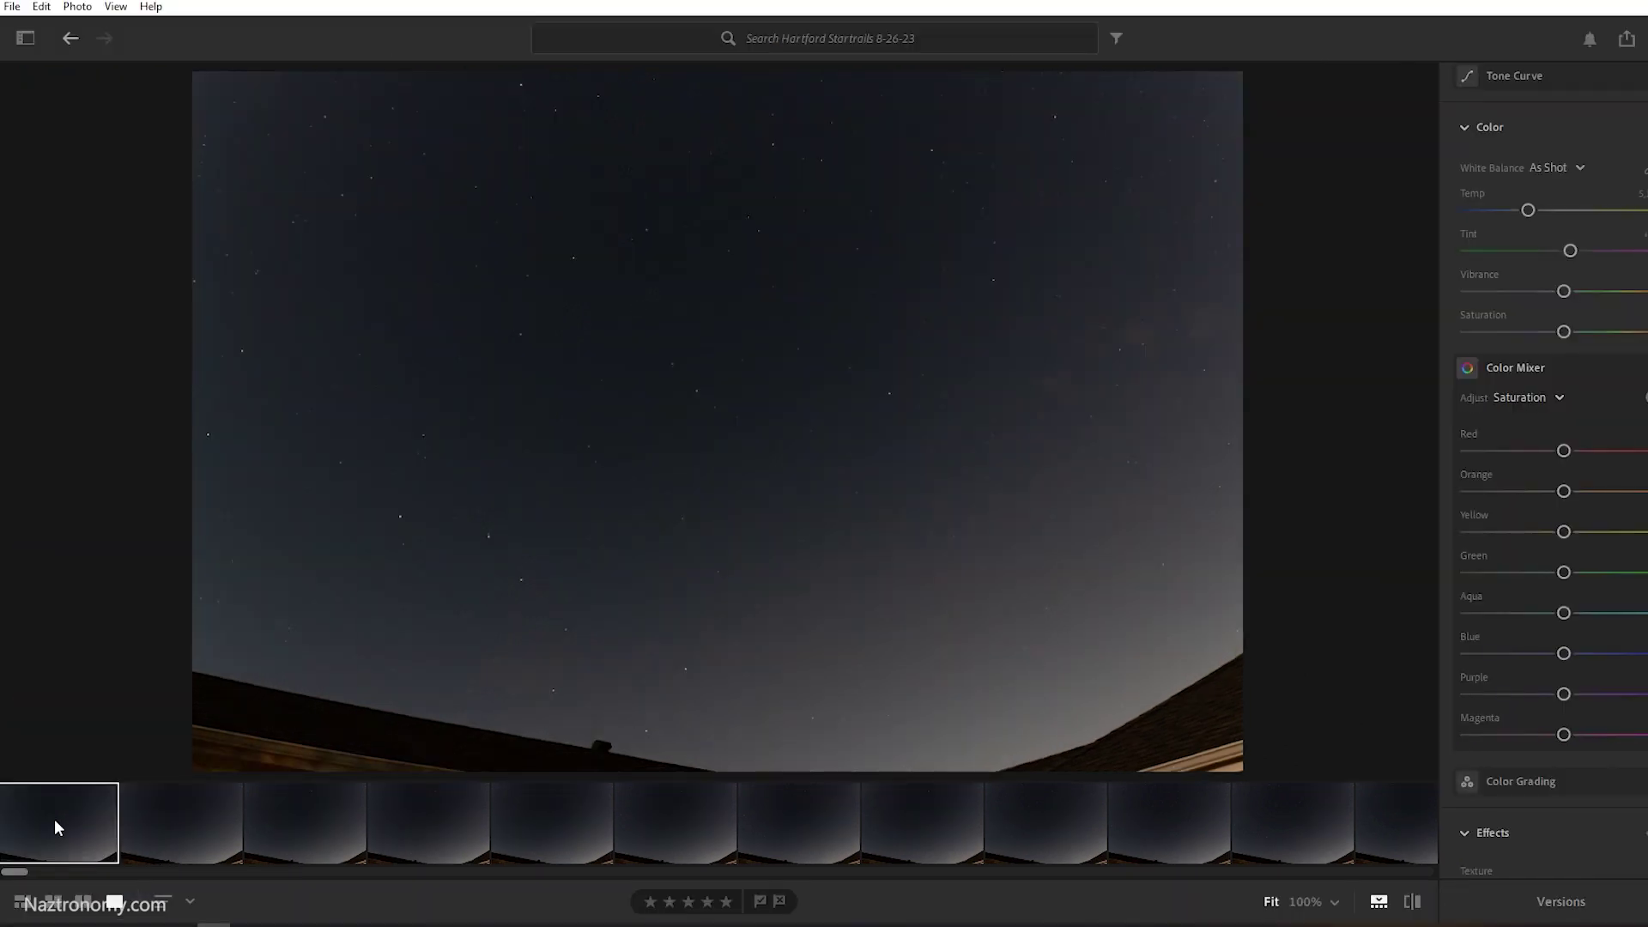
Copy the first photo's edit settings and bring up the paste option for all photos in the Hartford Startrails 8-26-23 album.
right_click(54, 819)
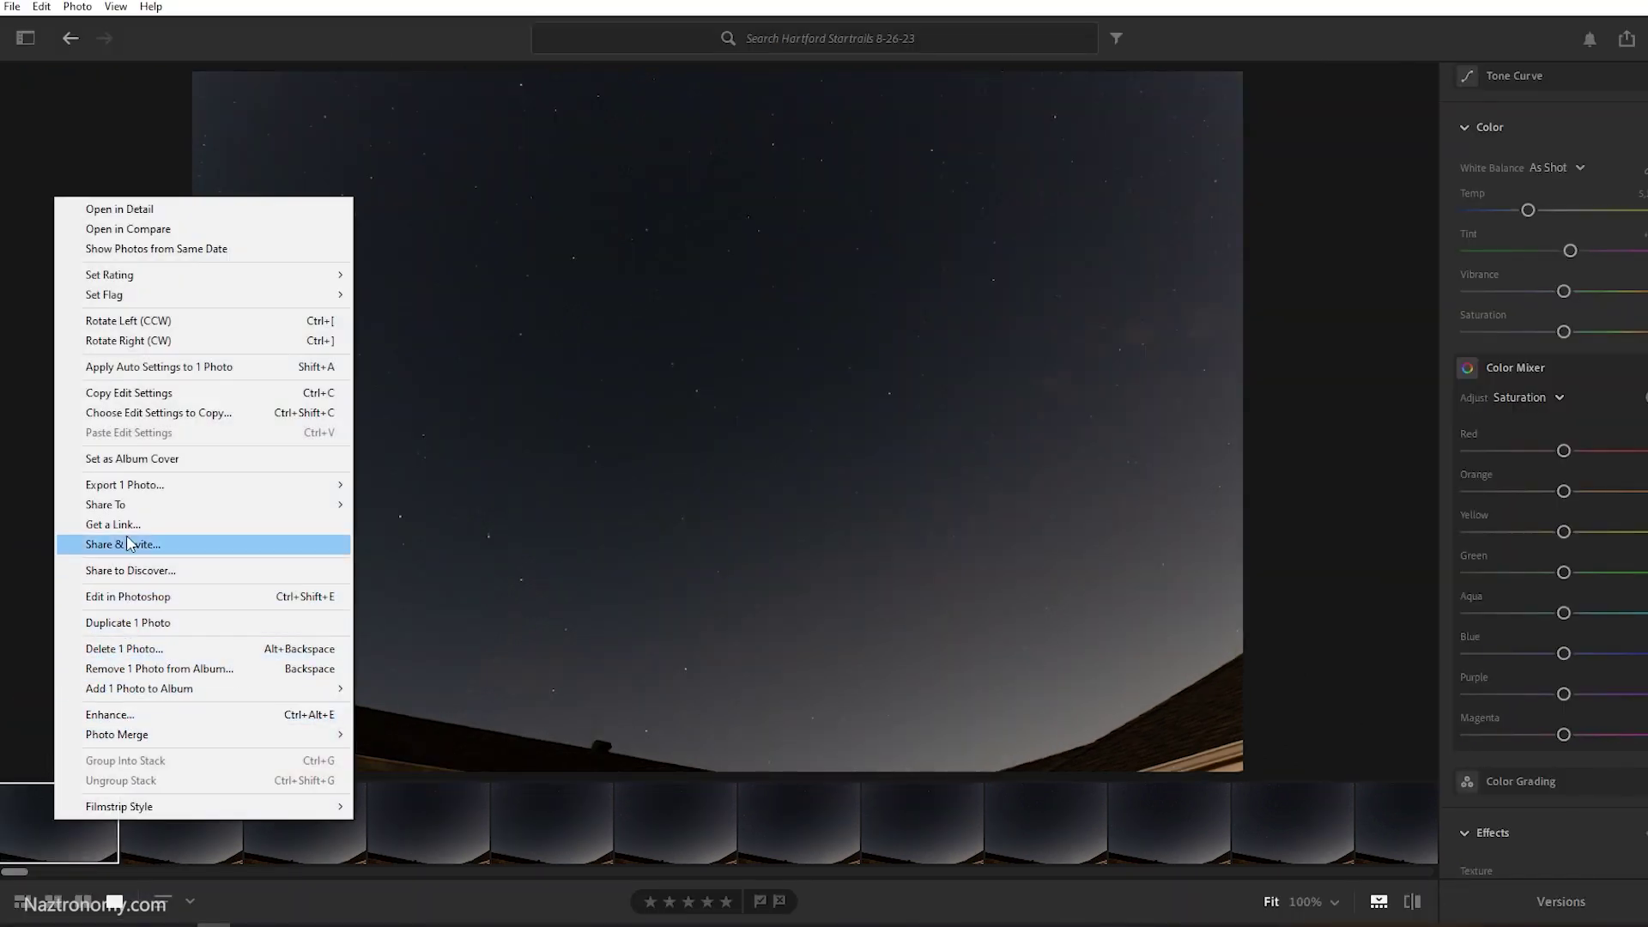
left_click(134, 395)
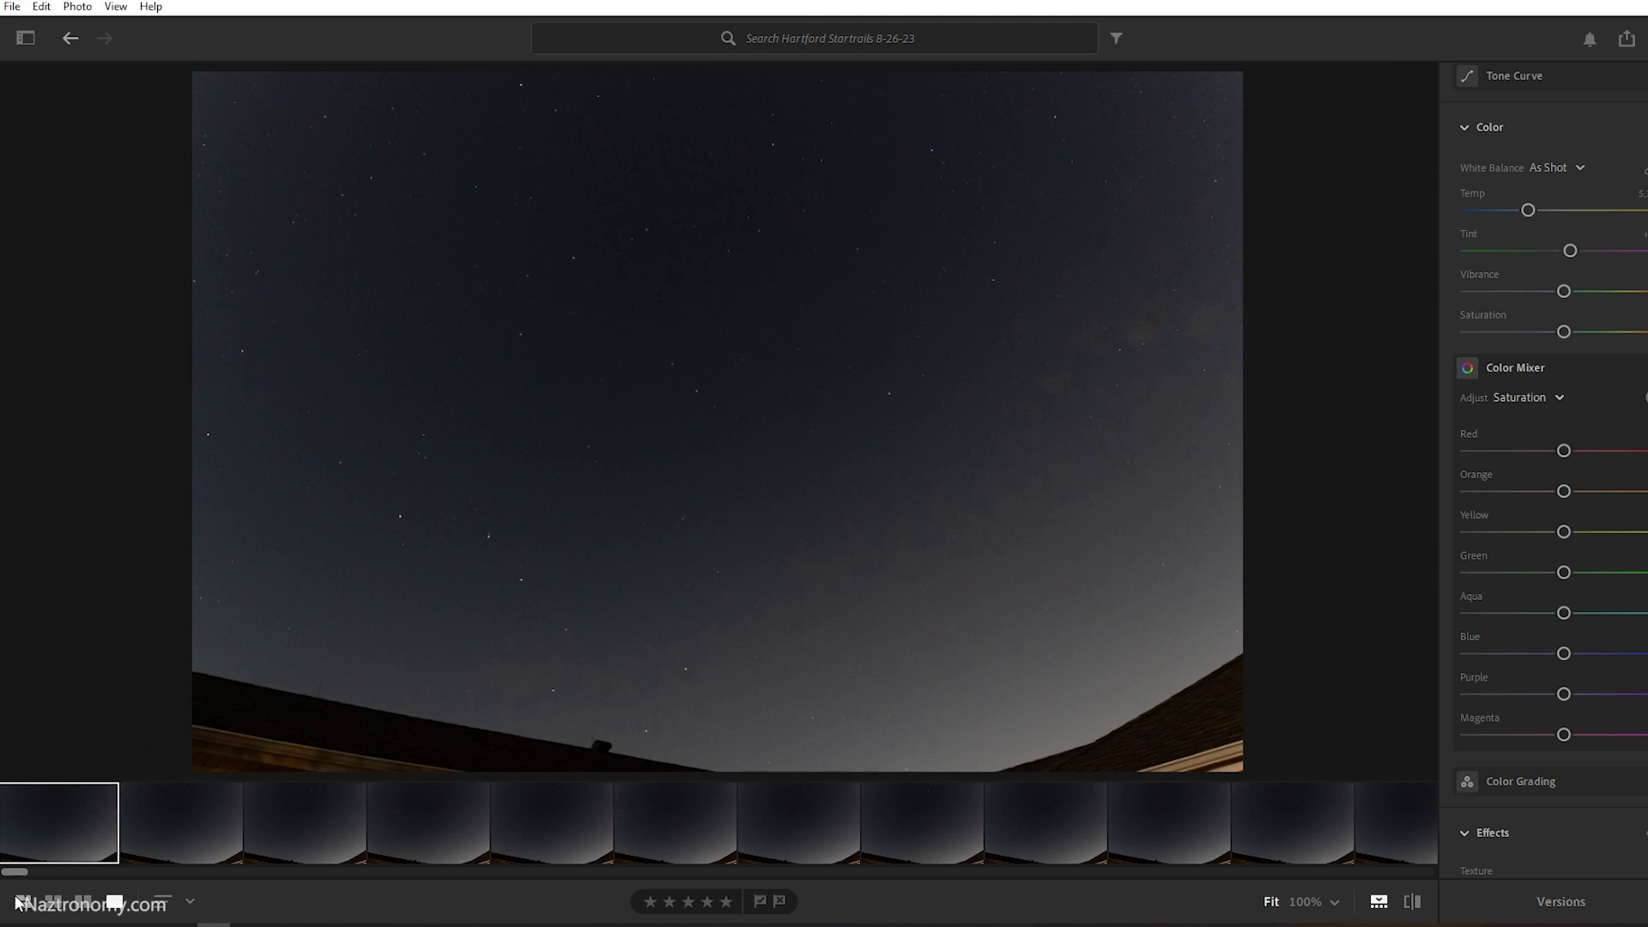
left_click(21, 901)
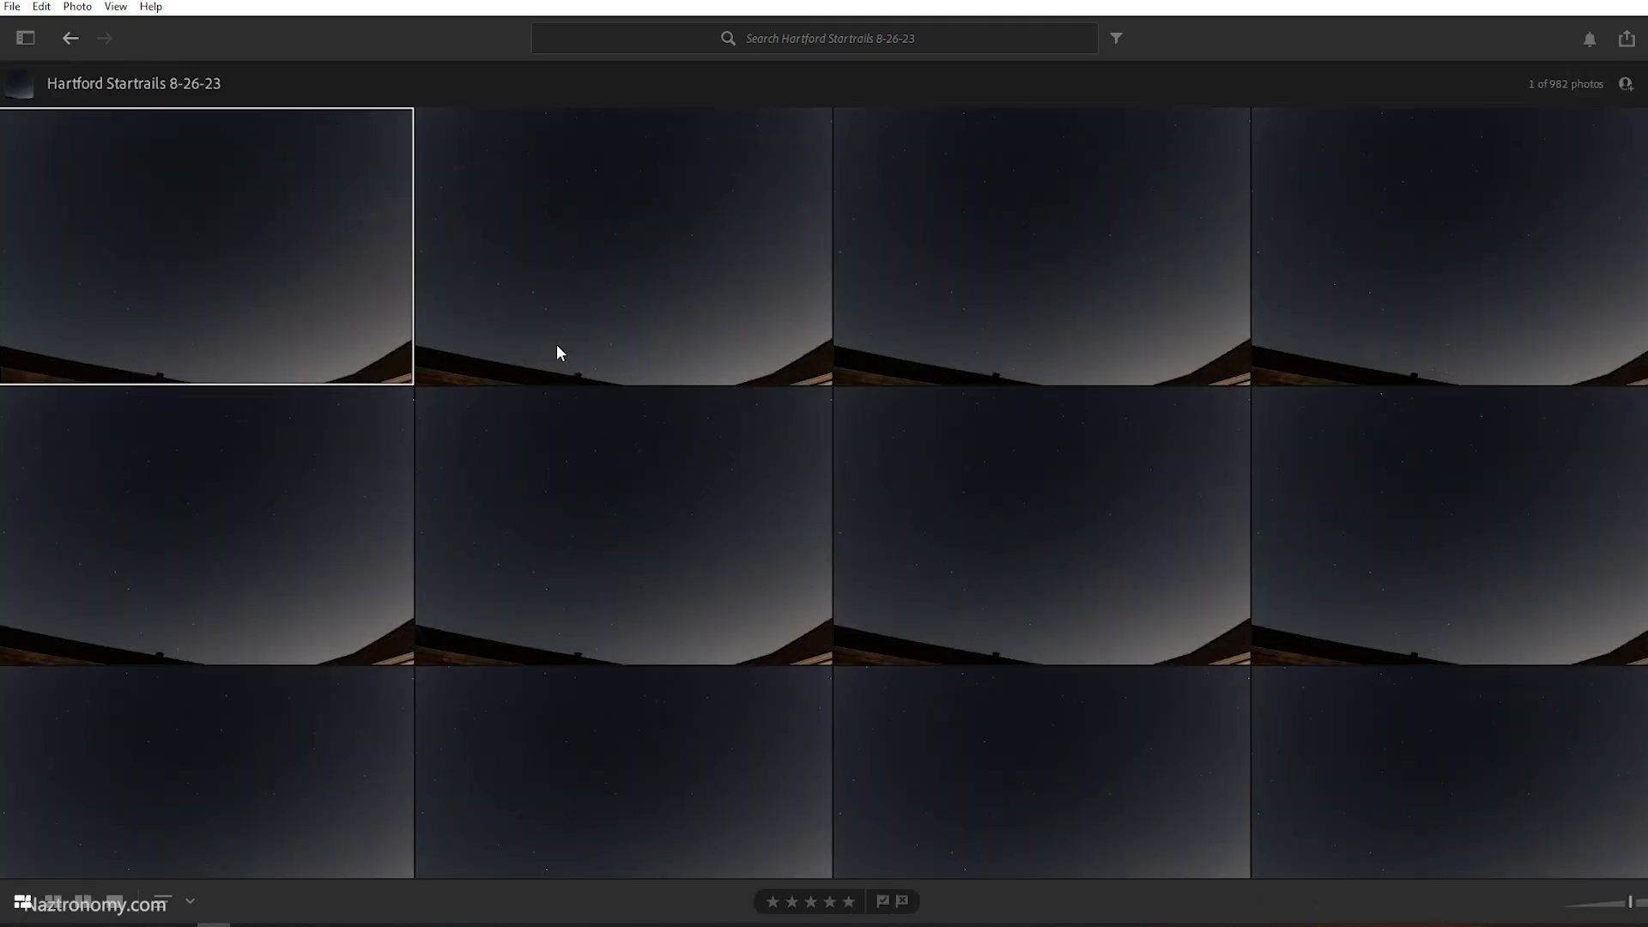
key("ctrl+a")
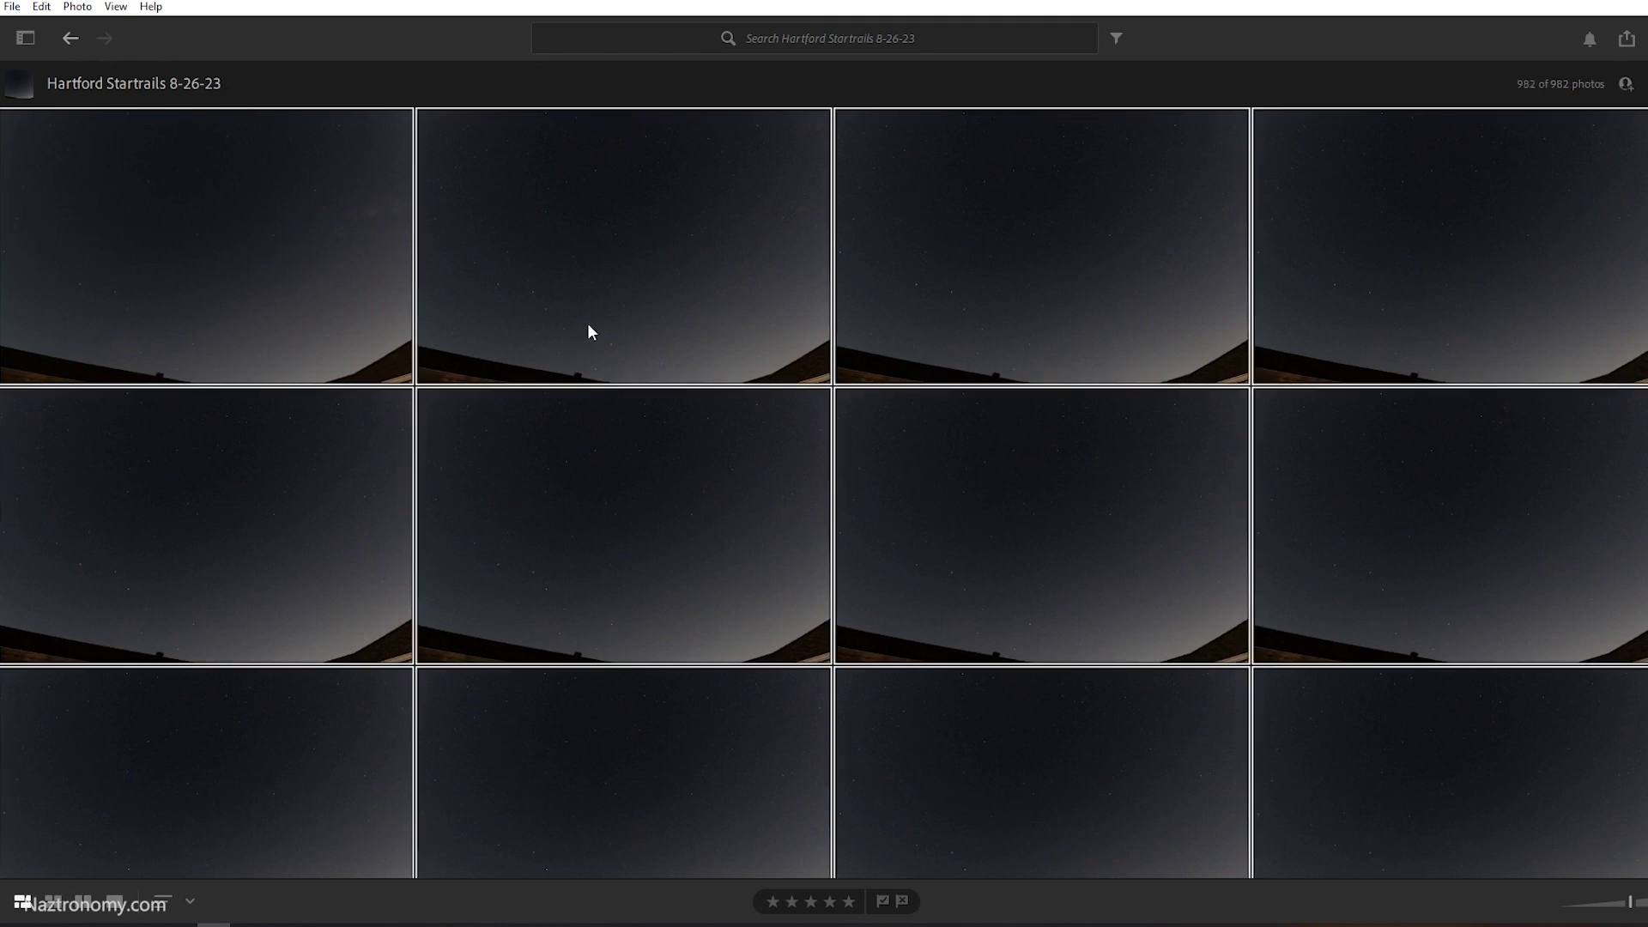
right_click(225, 218)
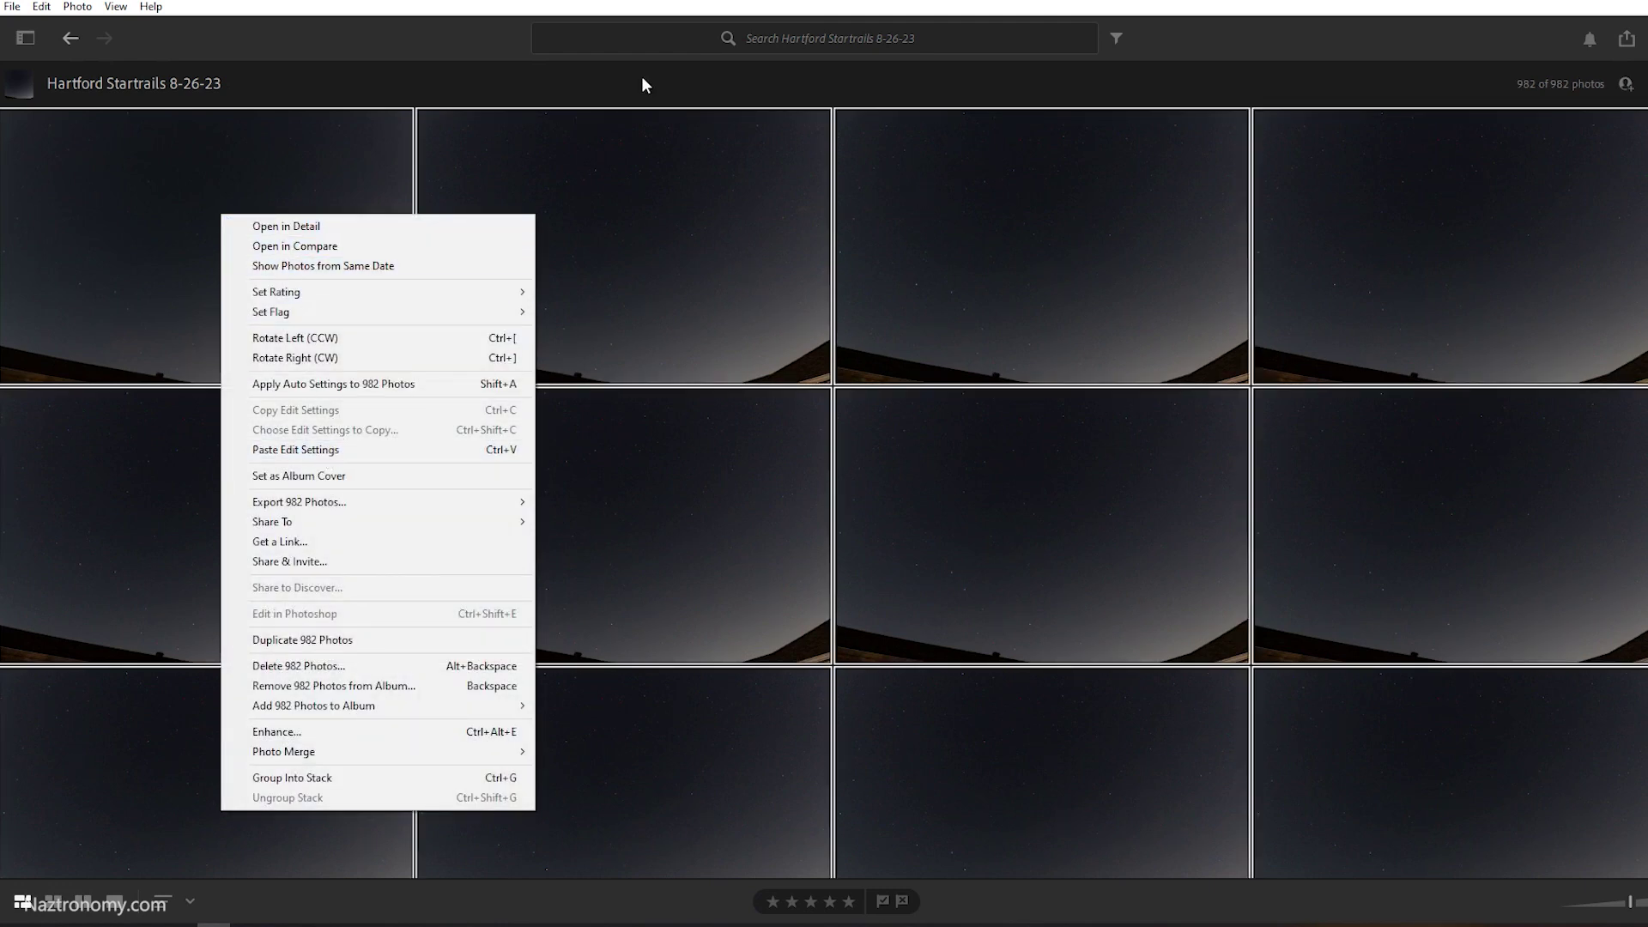
left_click(187, 86)
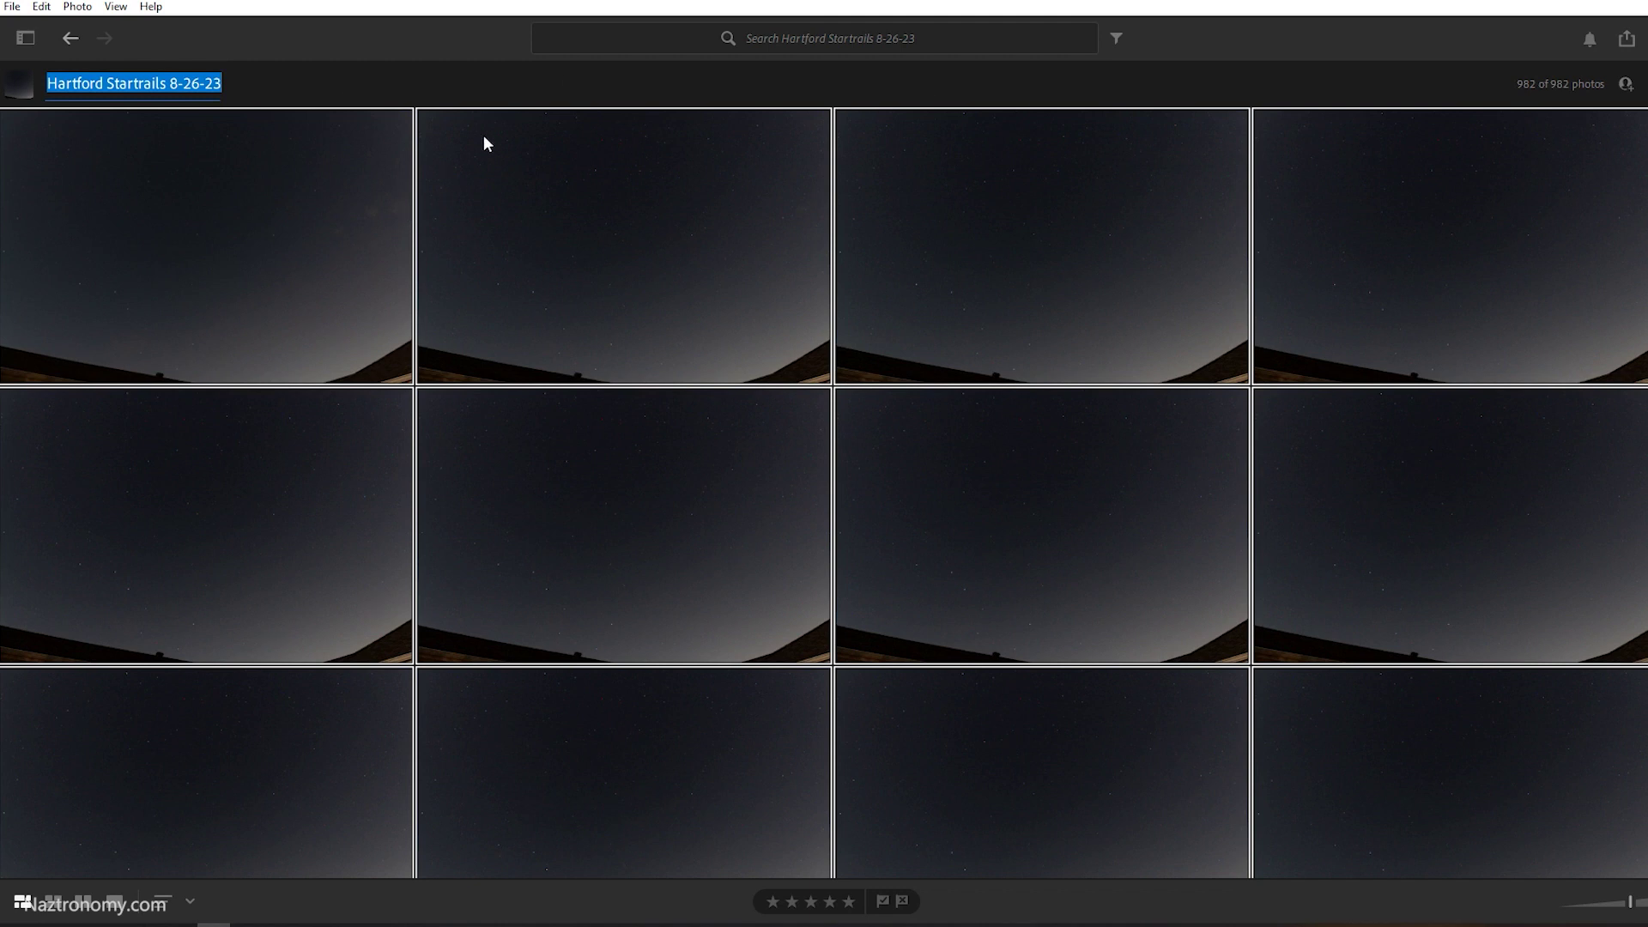
double_click(1291, 360)
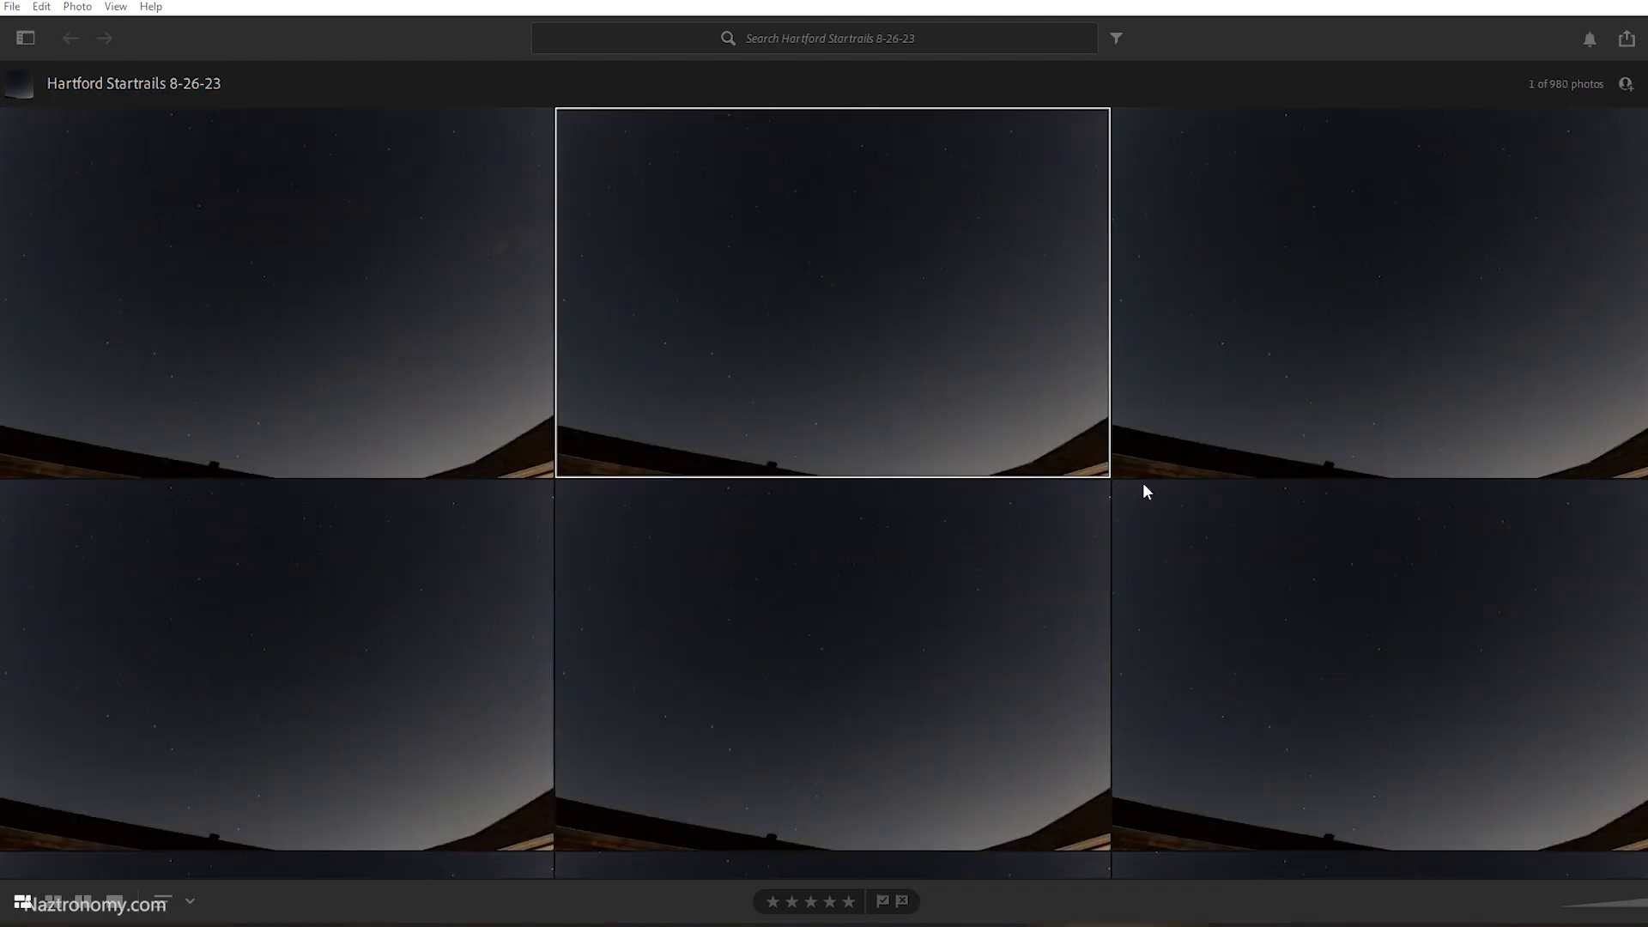
Select all photos in the album and open the custom export settings for them.
scroll(909, 569, "down", 3)
scroll(912, 589, "up", 3)
key("ctrl+a")
right_click(873, 240)
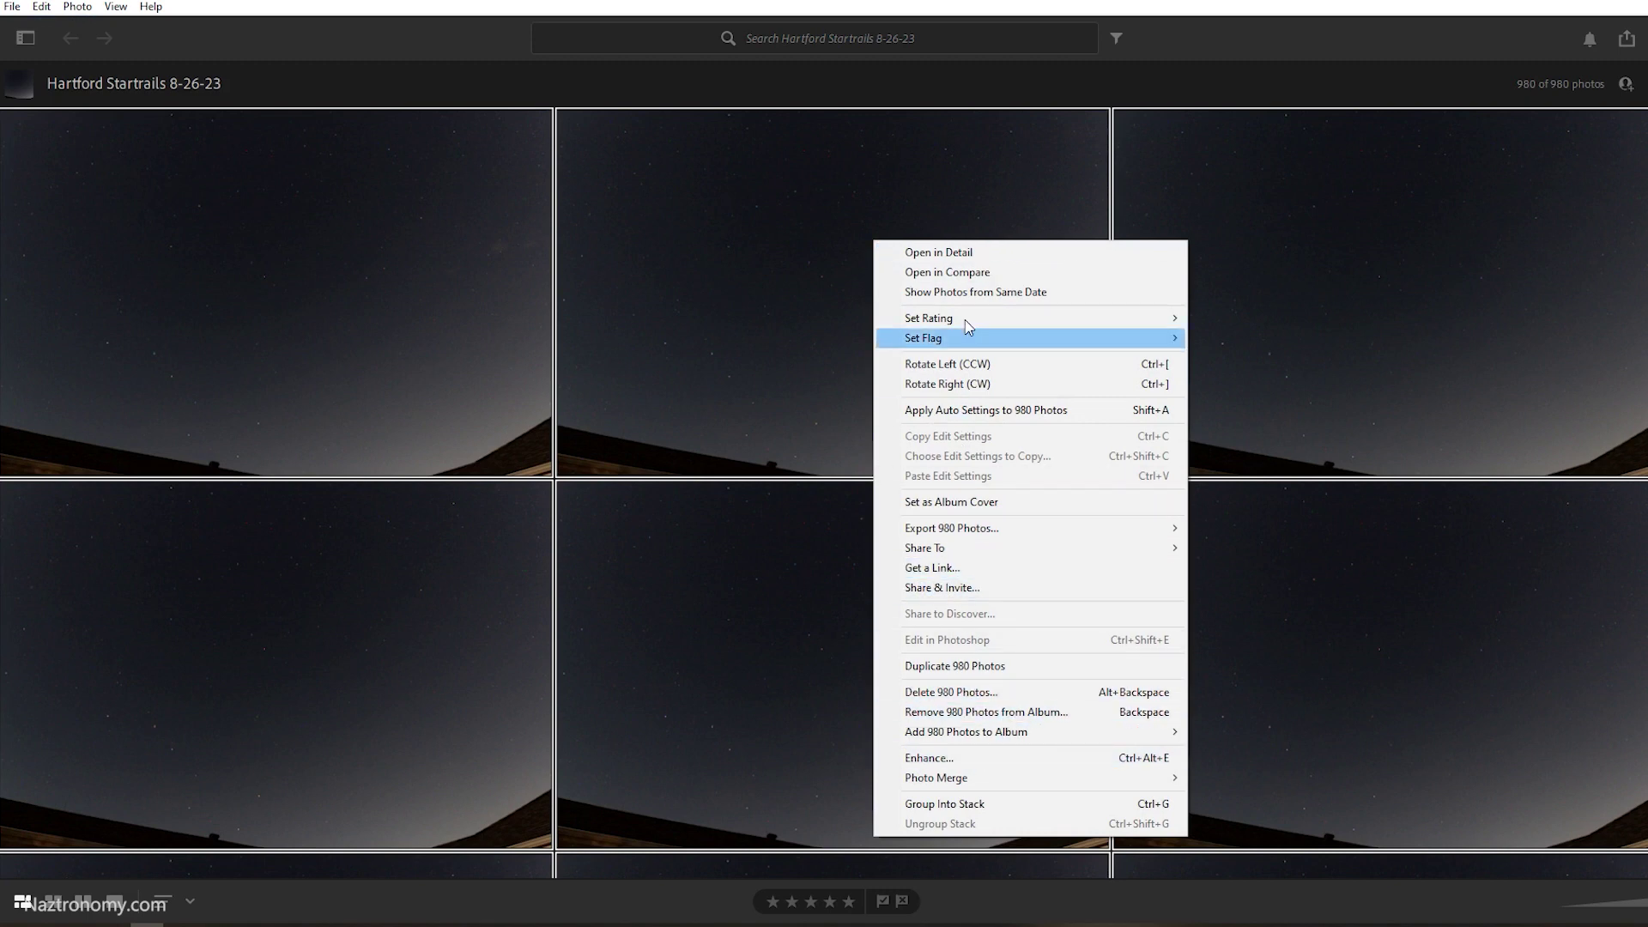
mouse_move(985, 531)
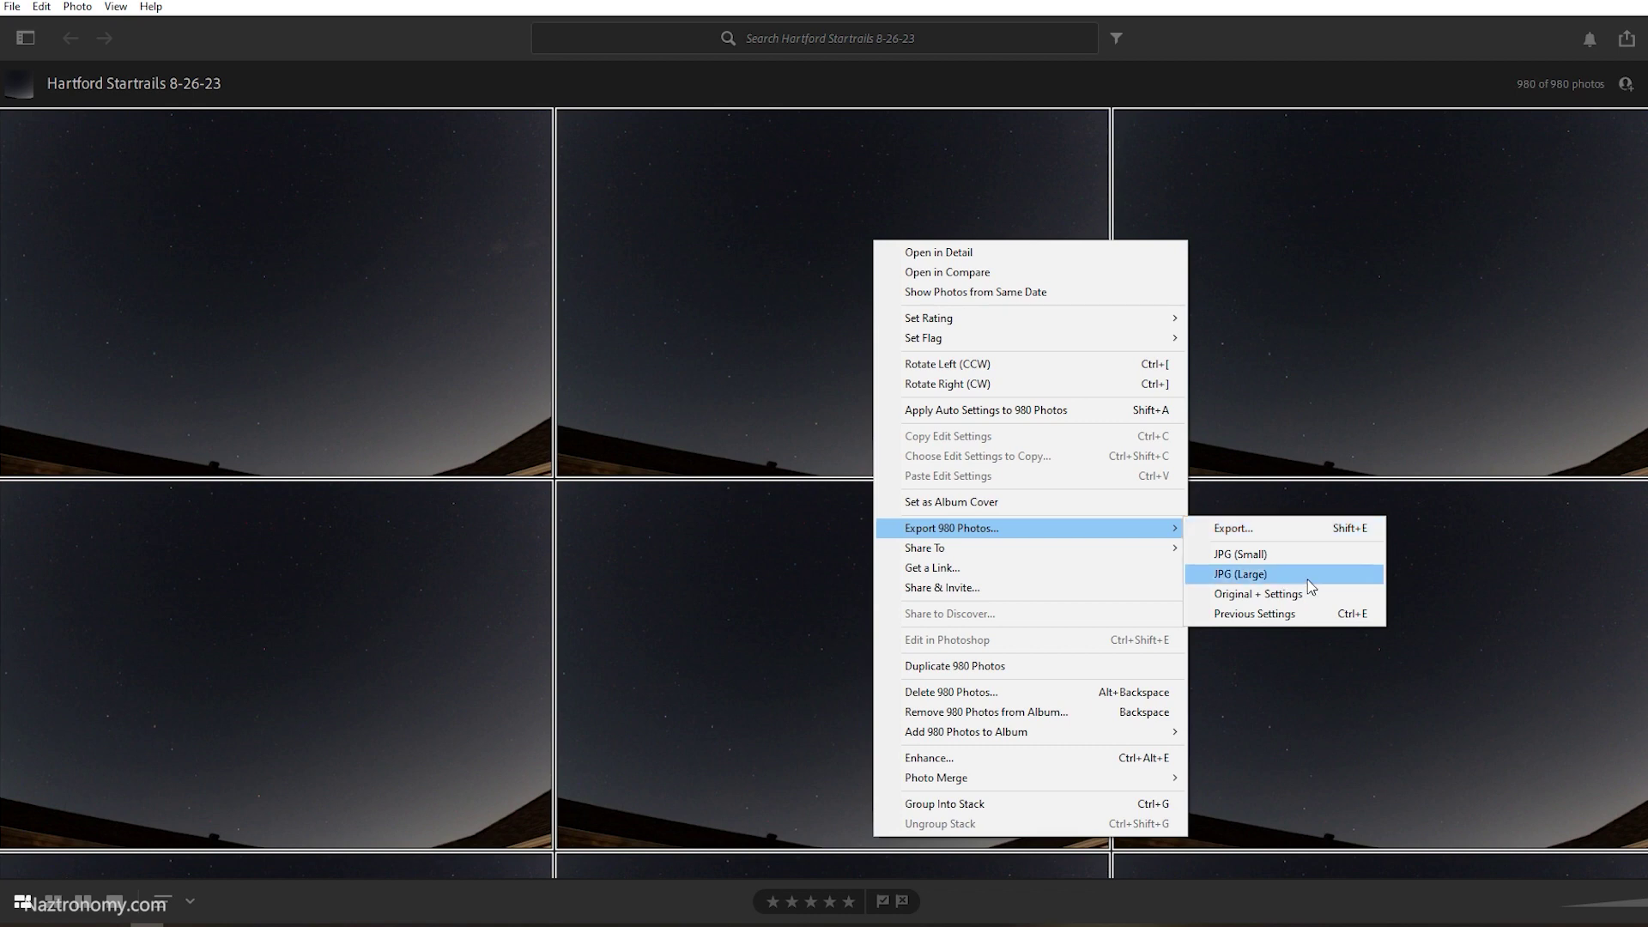
left_click(1282, 533)
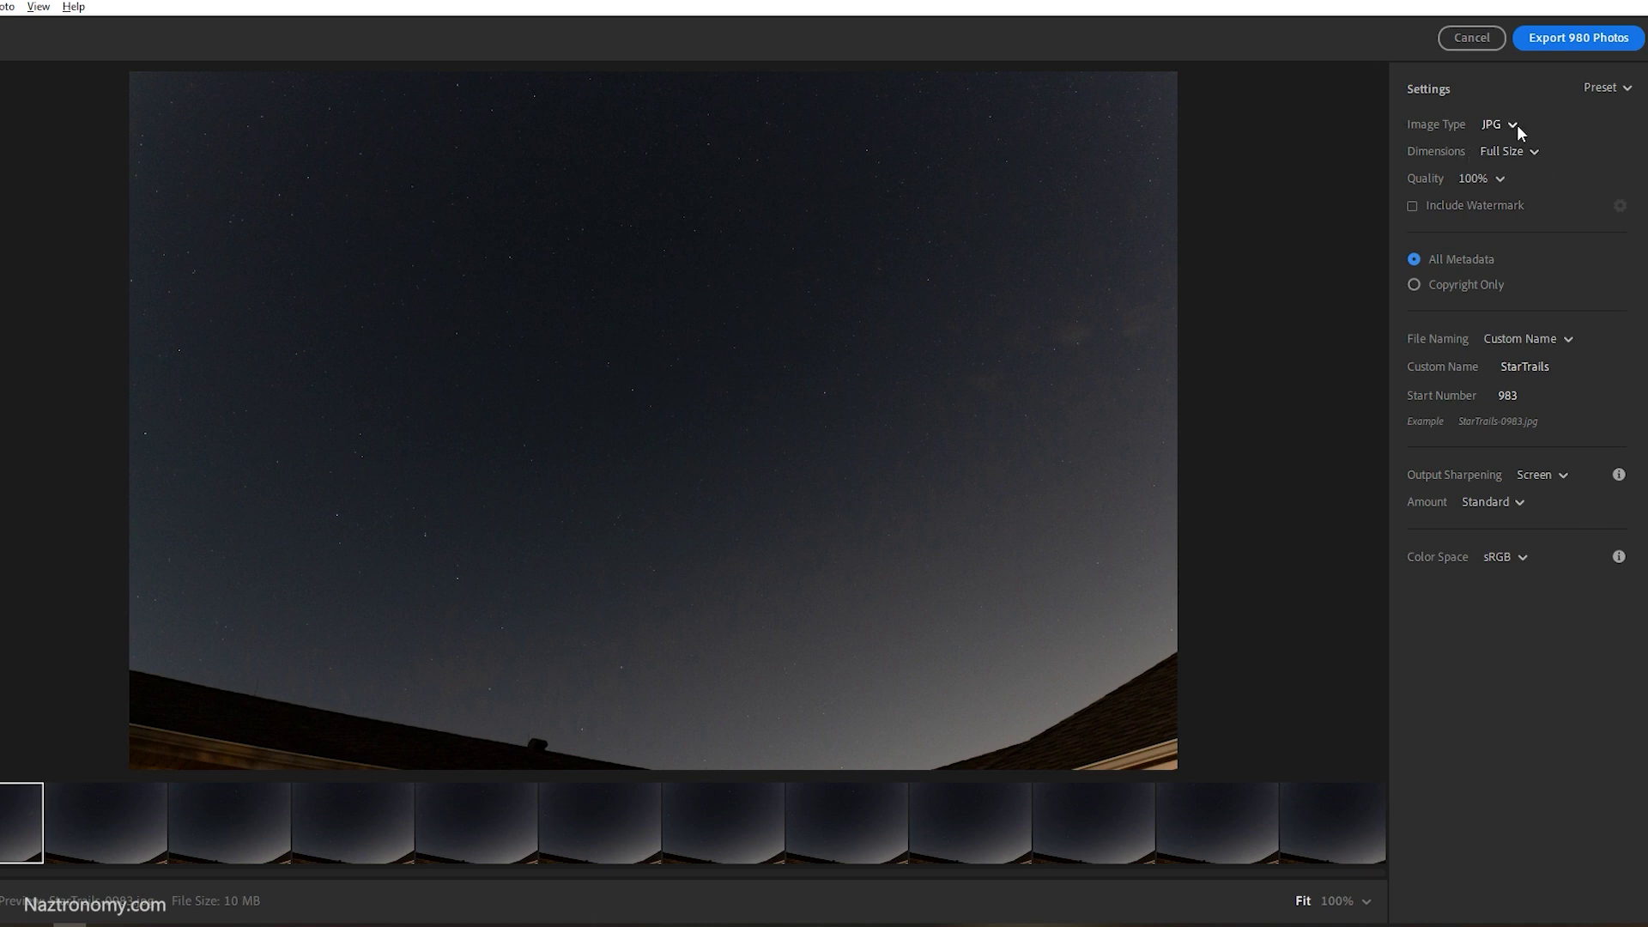
Keep JPG as the export image type and use custom dimensions with a long side of 1920 pixels.
left_click(1512, 126)
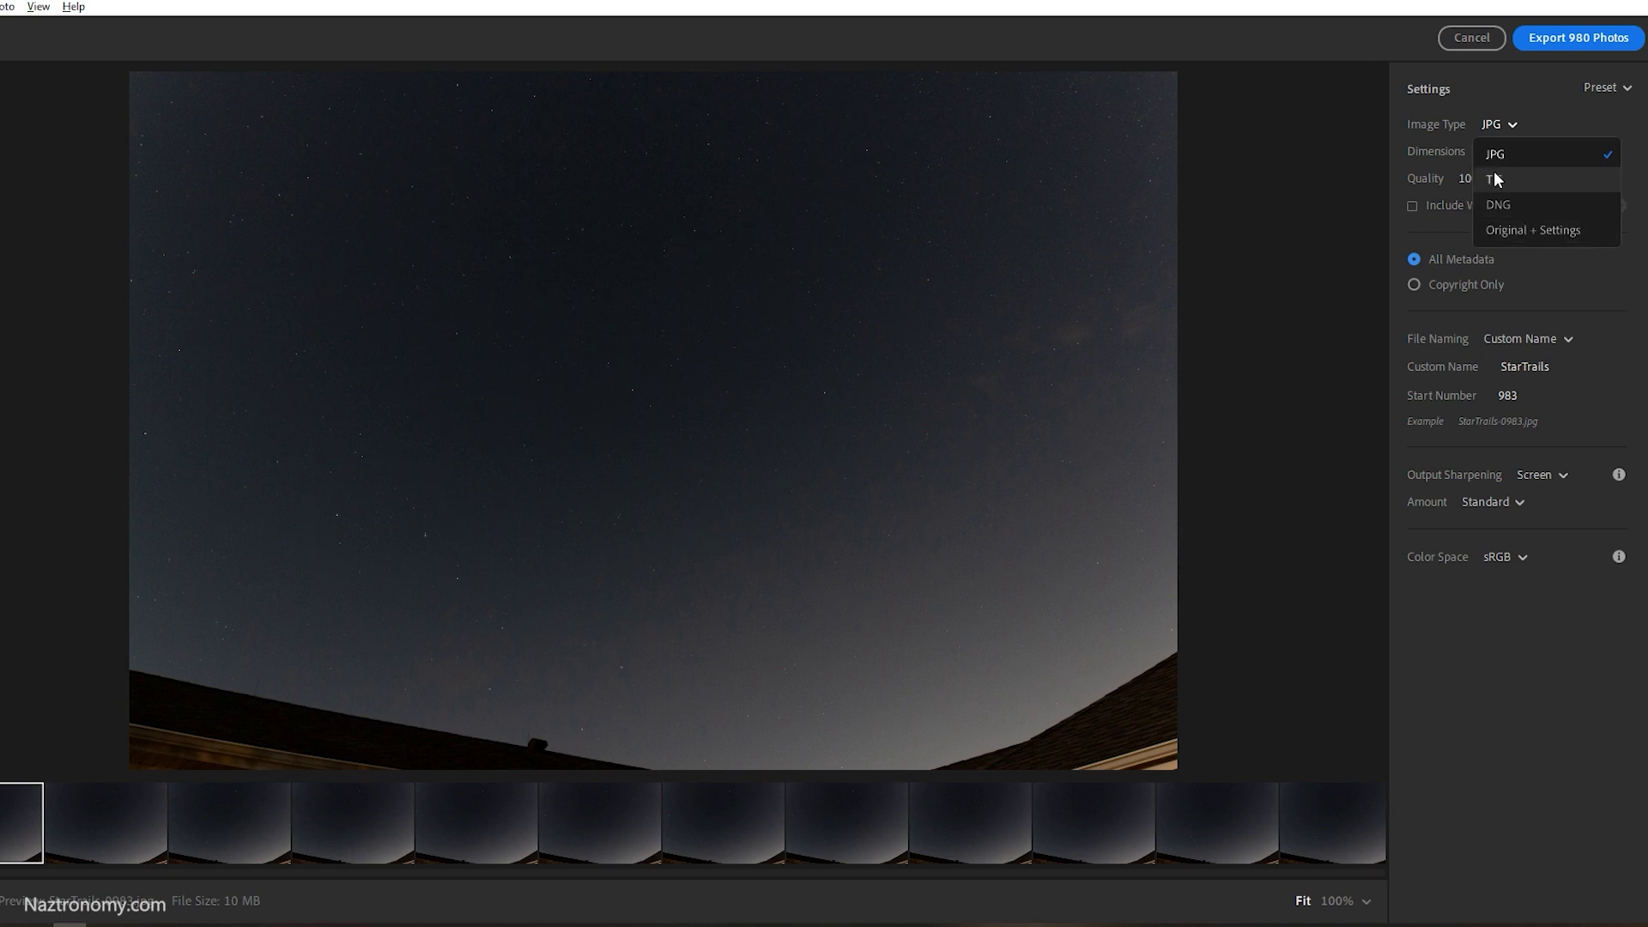
left_click(1453, 142)
left_click(1519, 154)
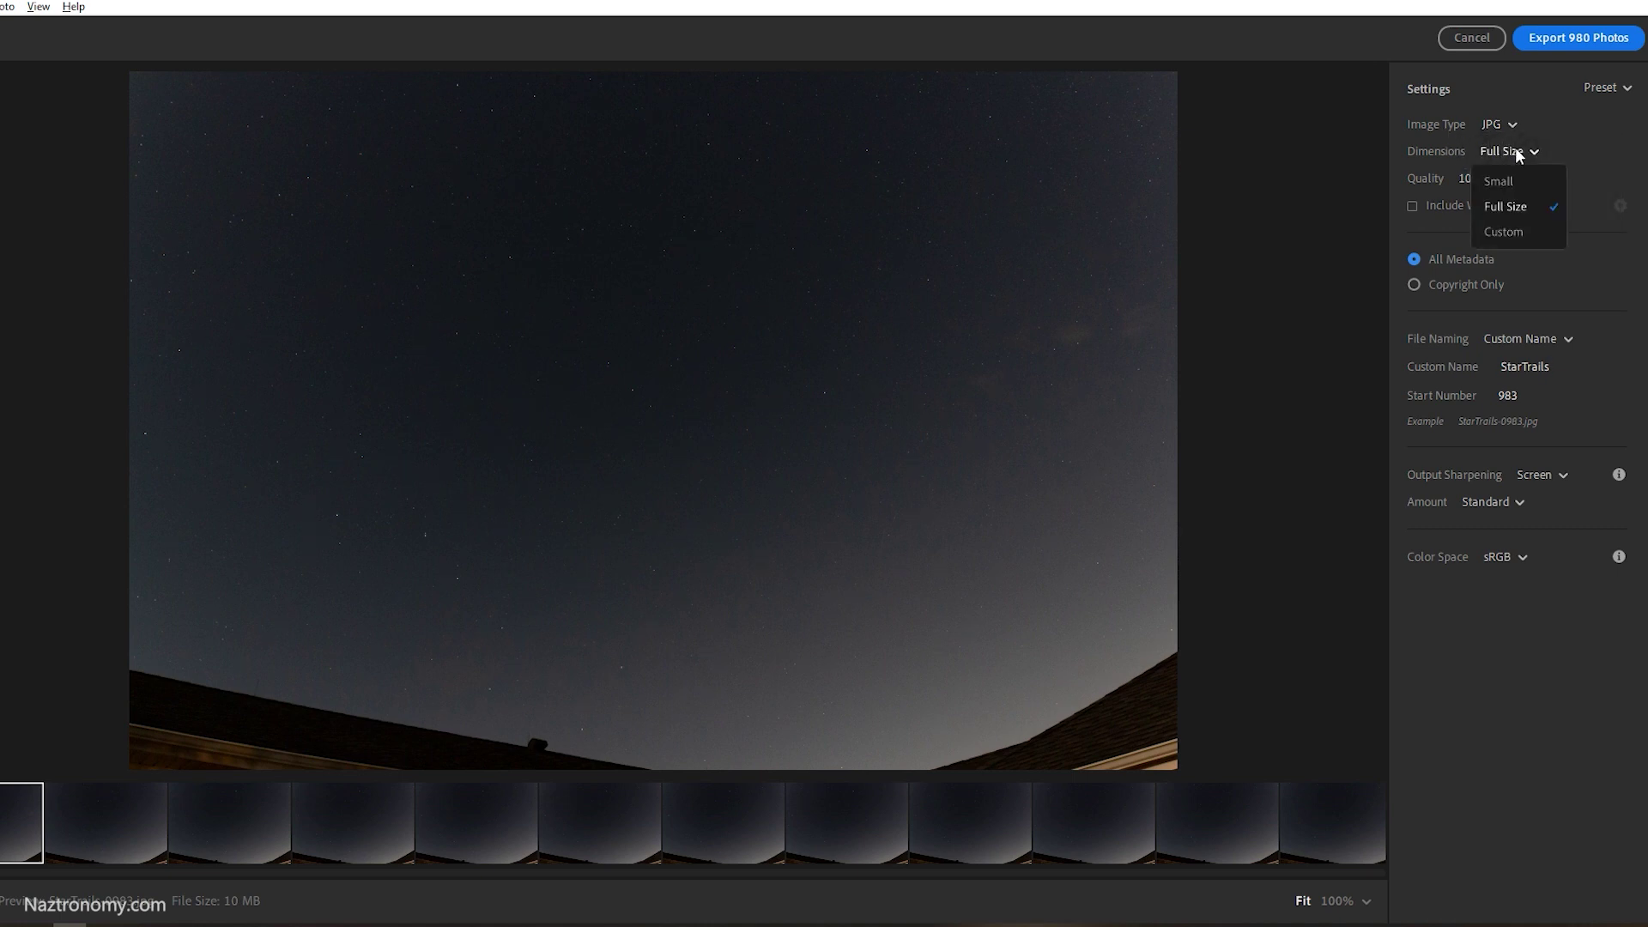
left_click(1503, 232)
left_click(1528, 179)
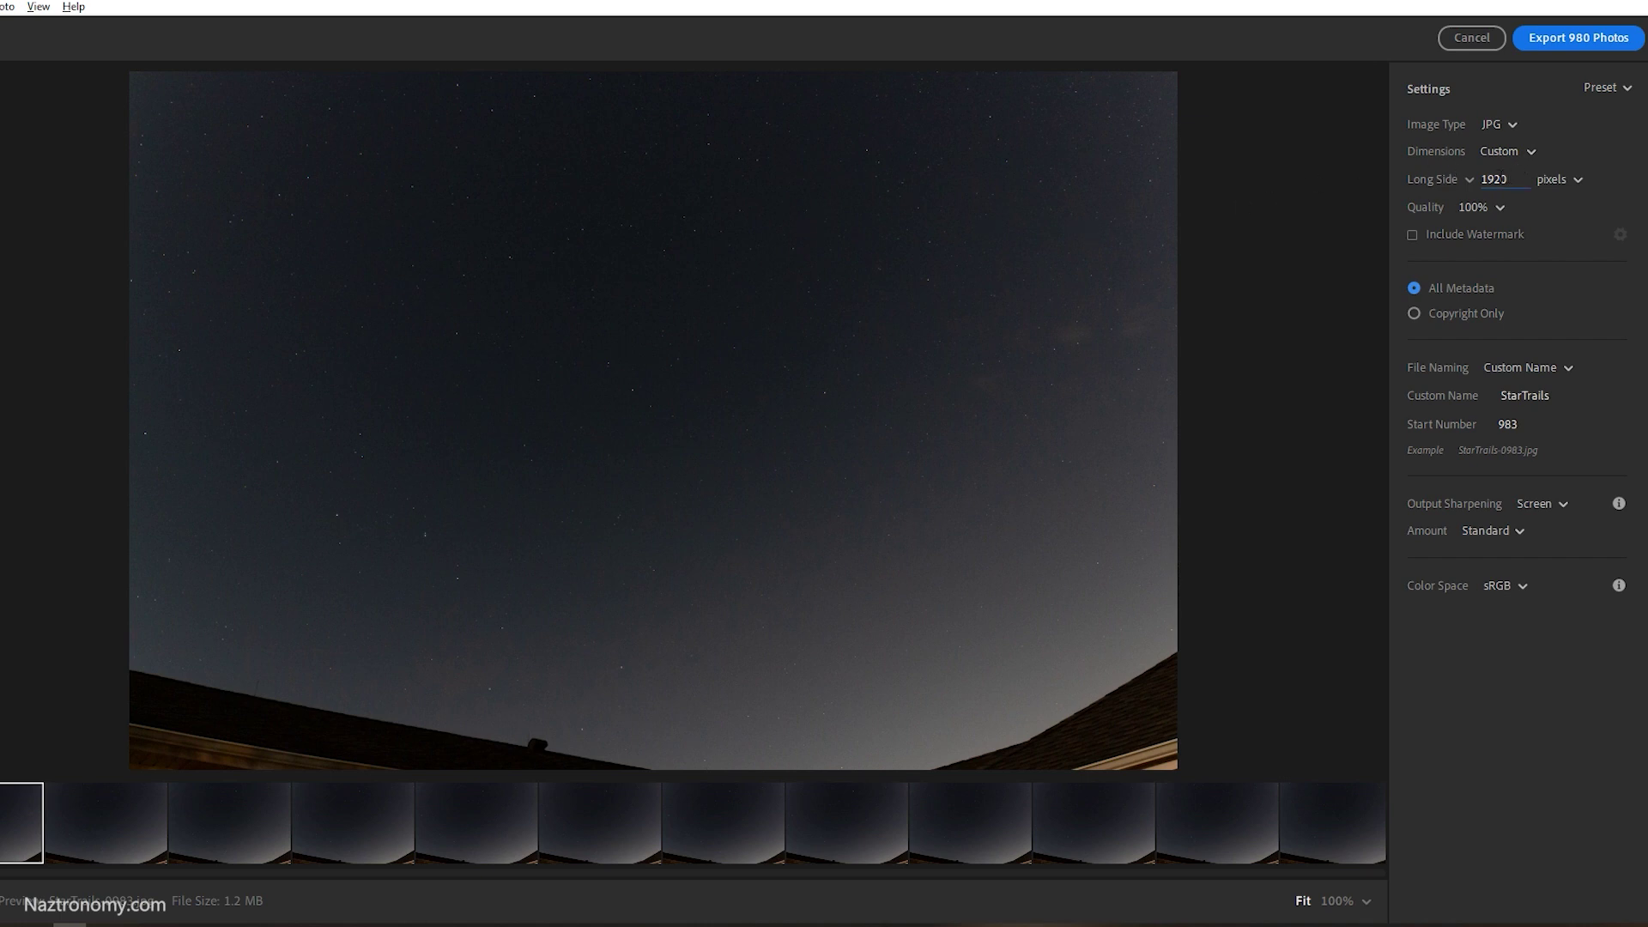
left_click(1468, 181)
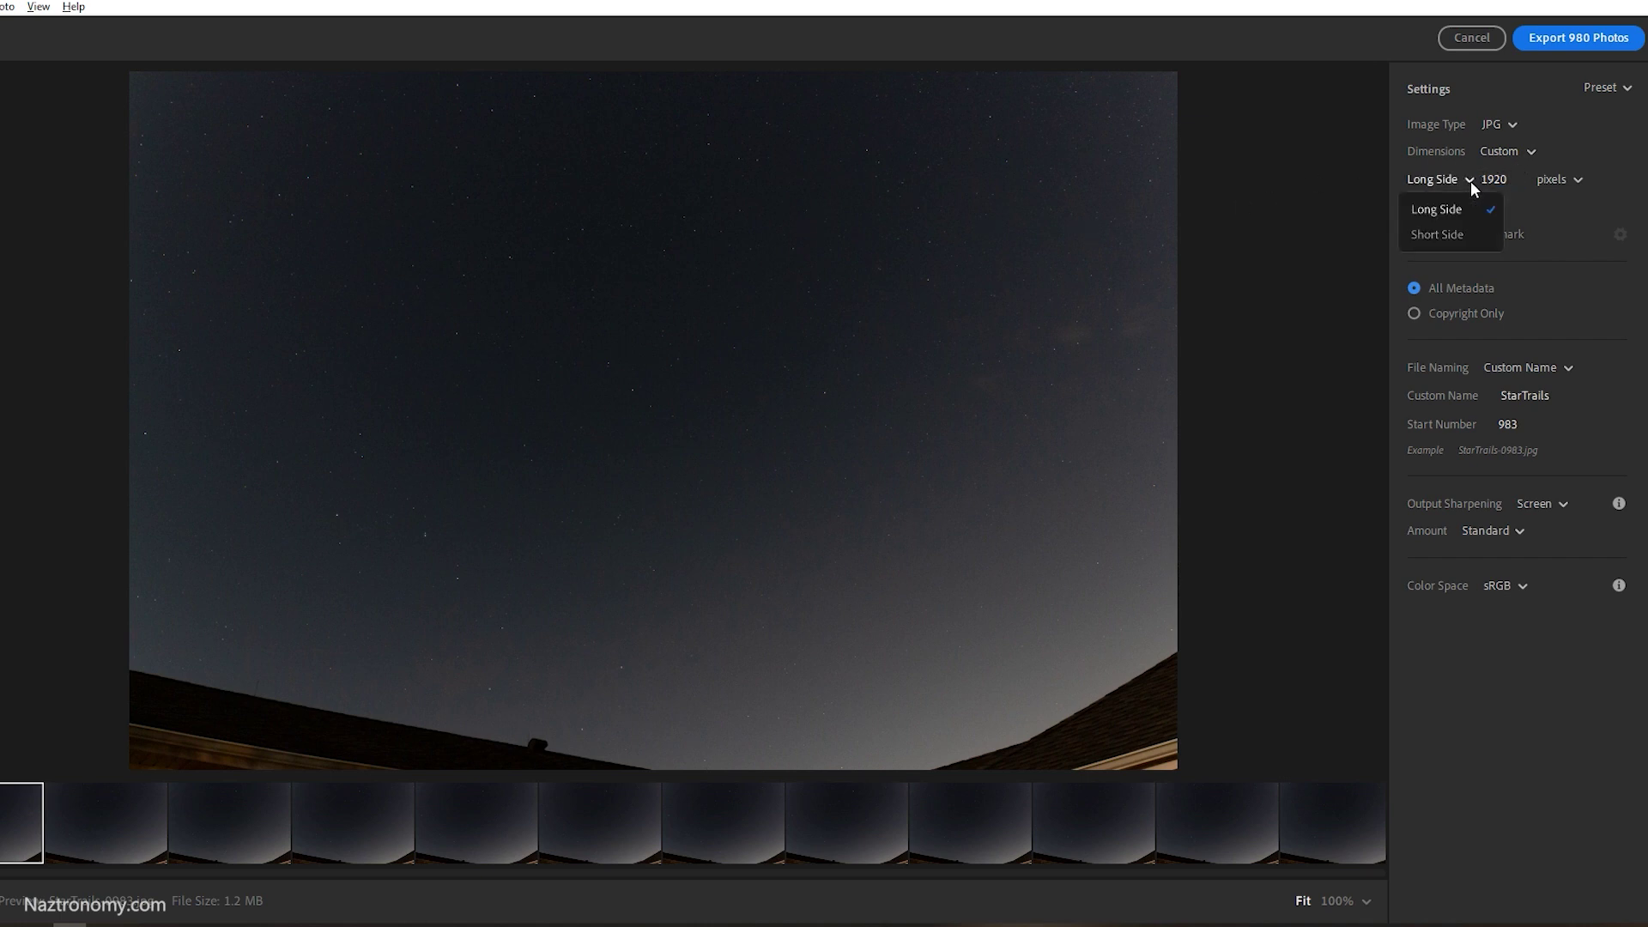
left_click(1449, 228)
left_click(1467, 181)
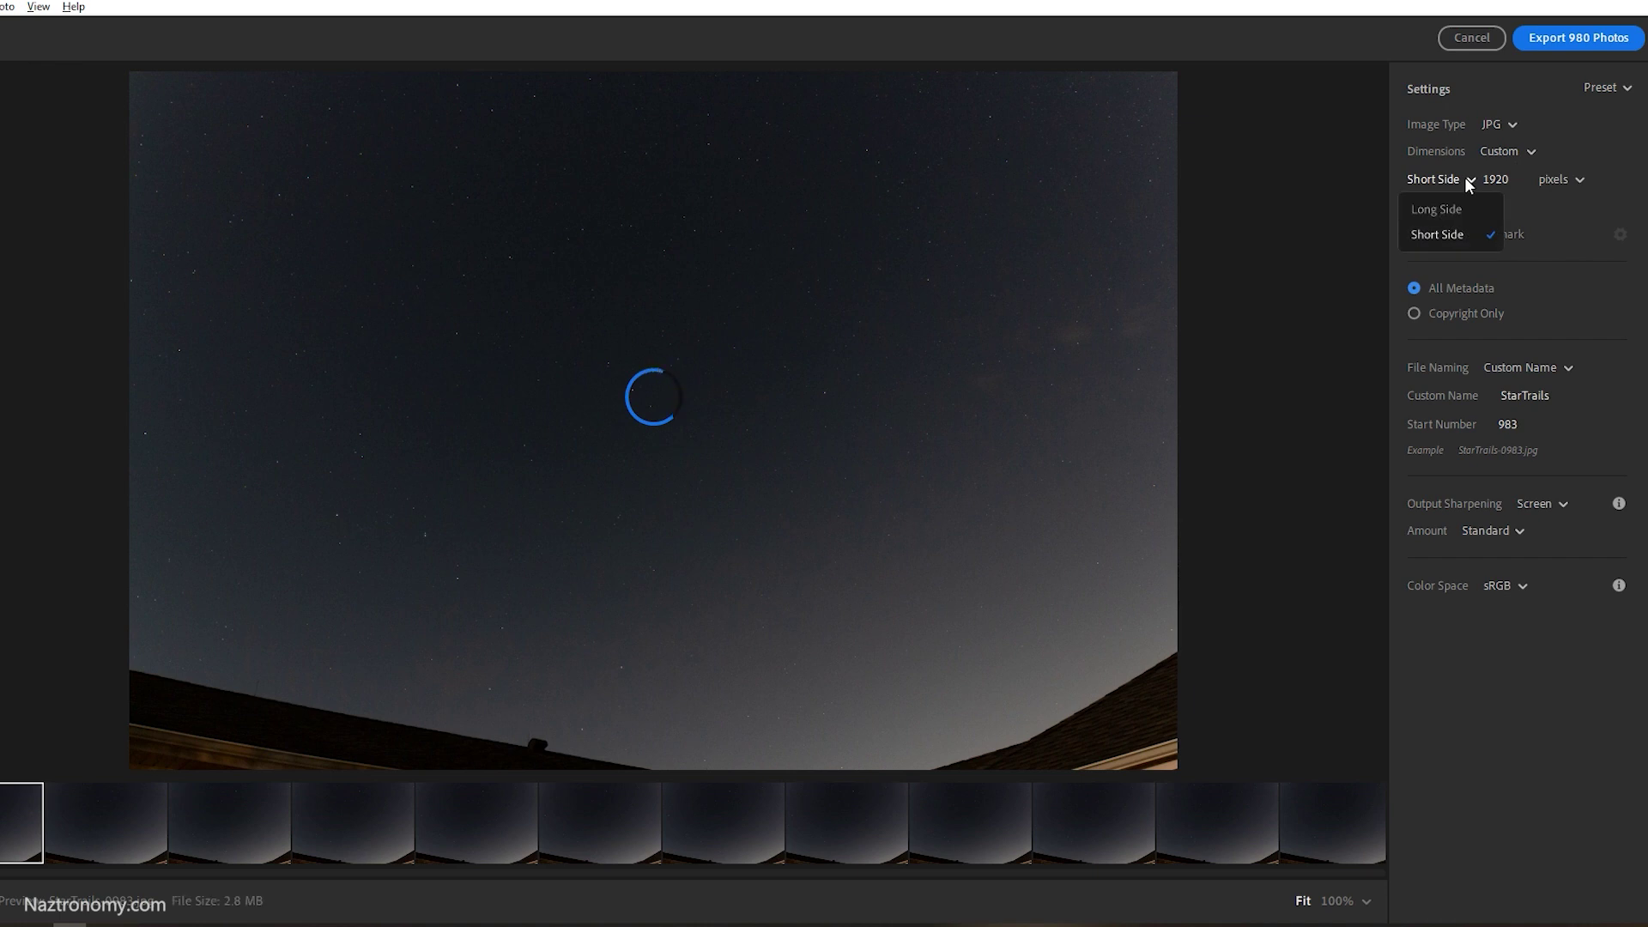
left_click(1442, 209)
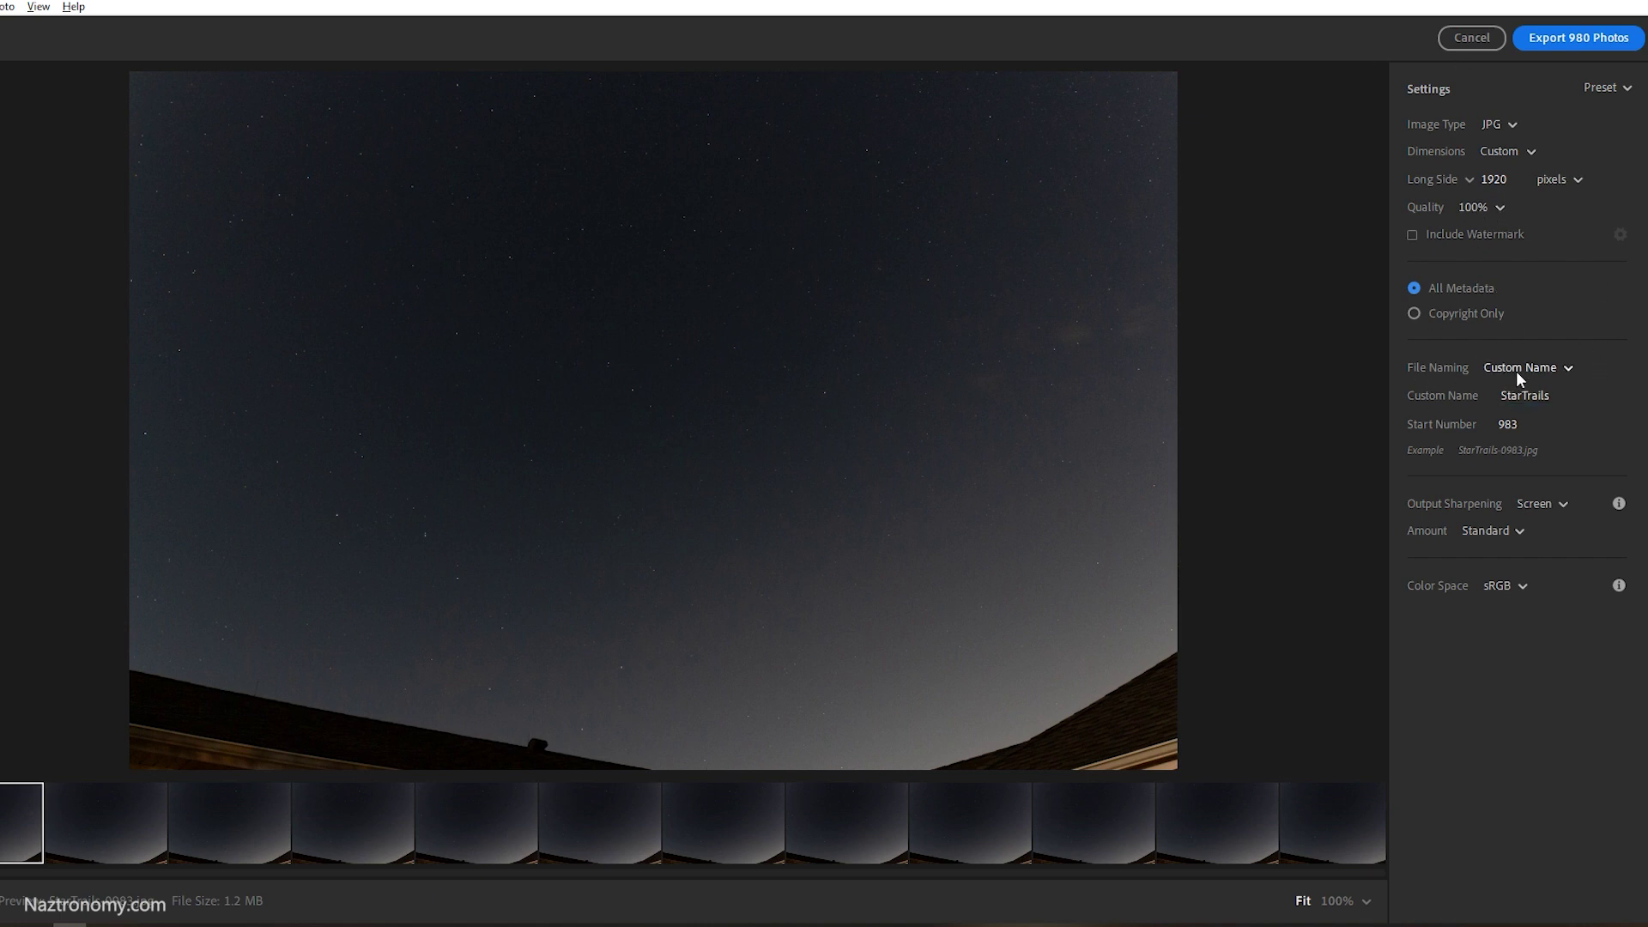
Keep the custom file name StarTrails, set its start number to 1 and export the 980 photos.
left_click(1550, 368)
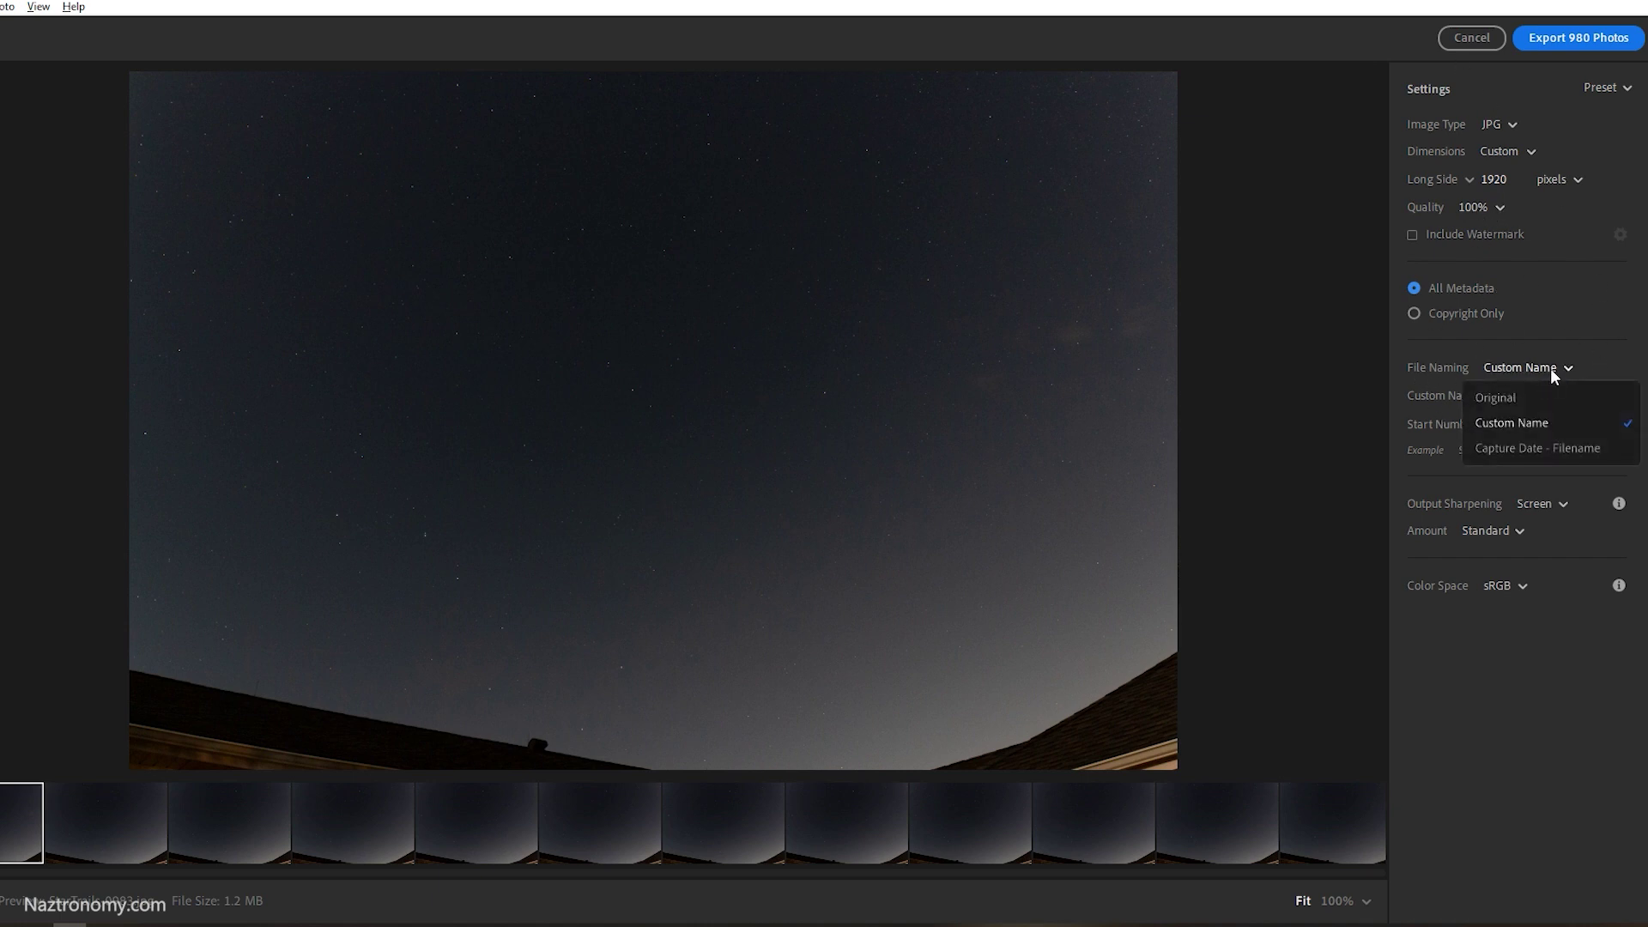
left_click(1495, 419)
left_click(1511, 369)
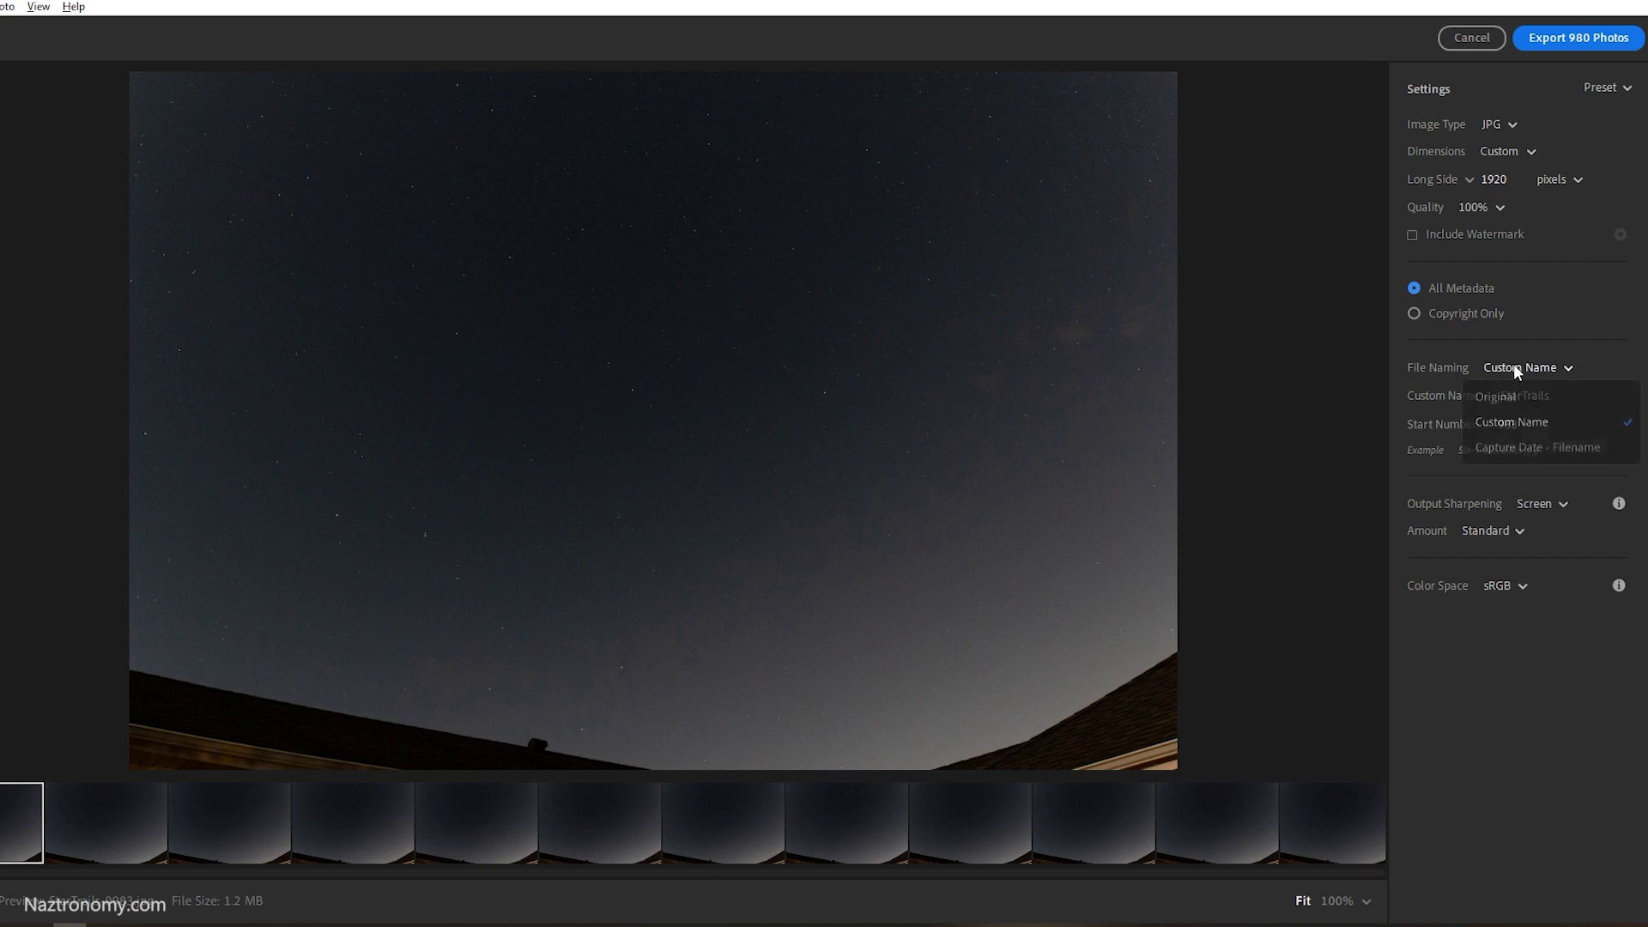
left_click(1457, 377)
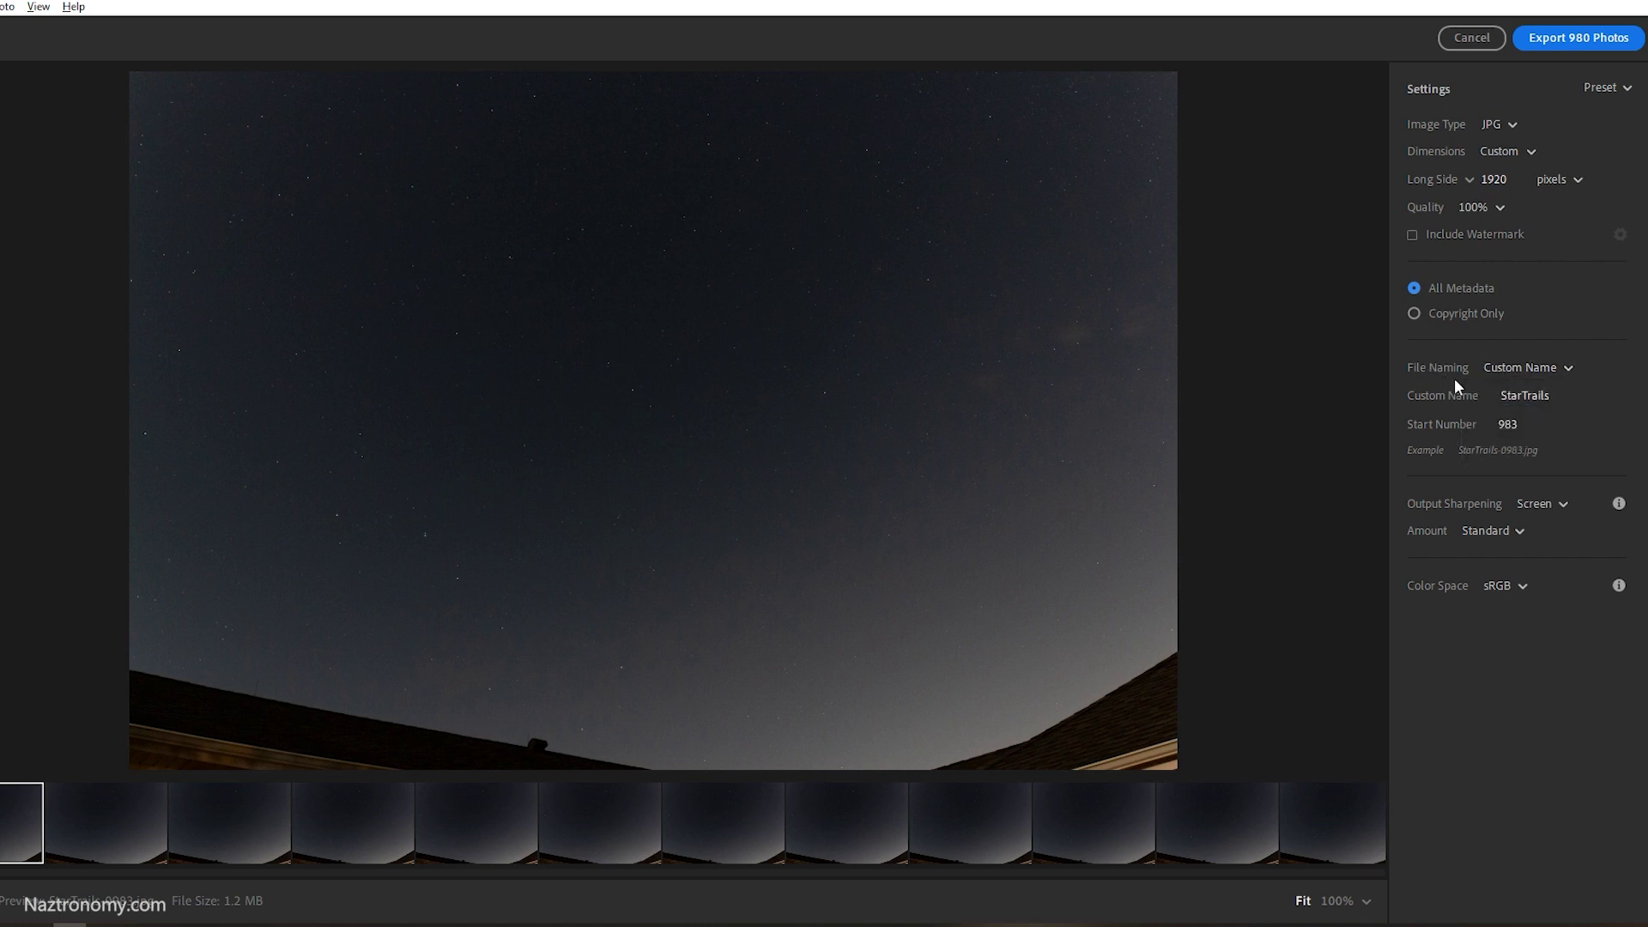
left_click(1522, 422)
double_click(1521, 423)
type("1")
left_click(1595, 41)
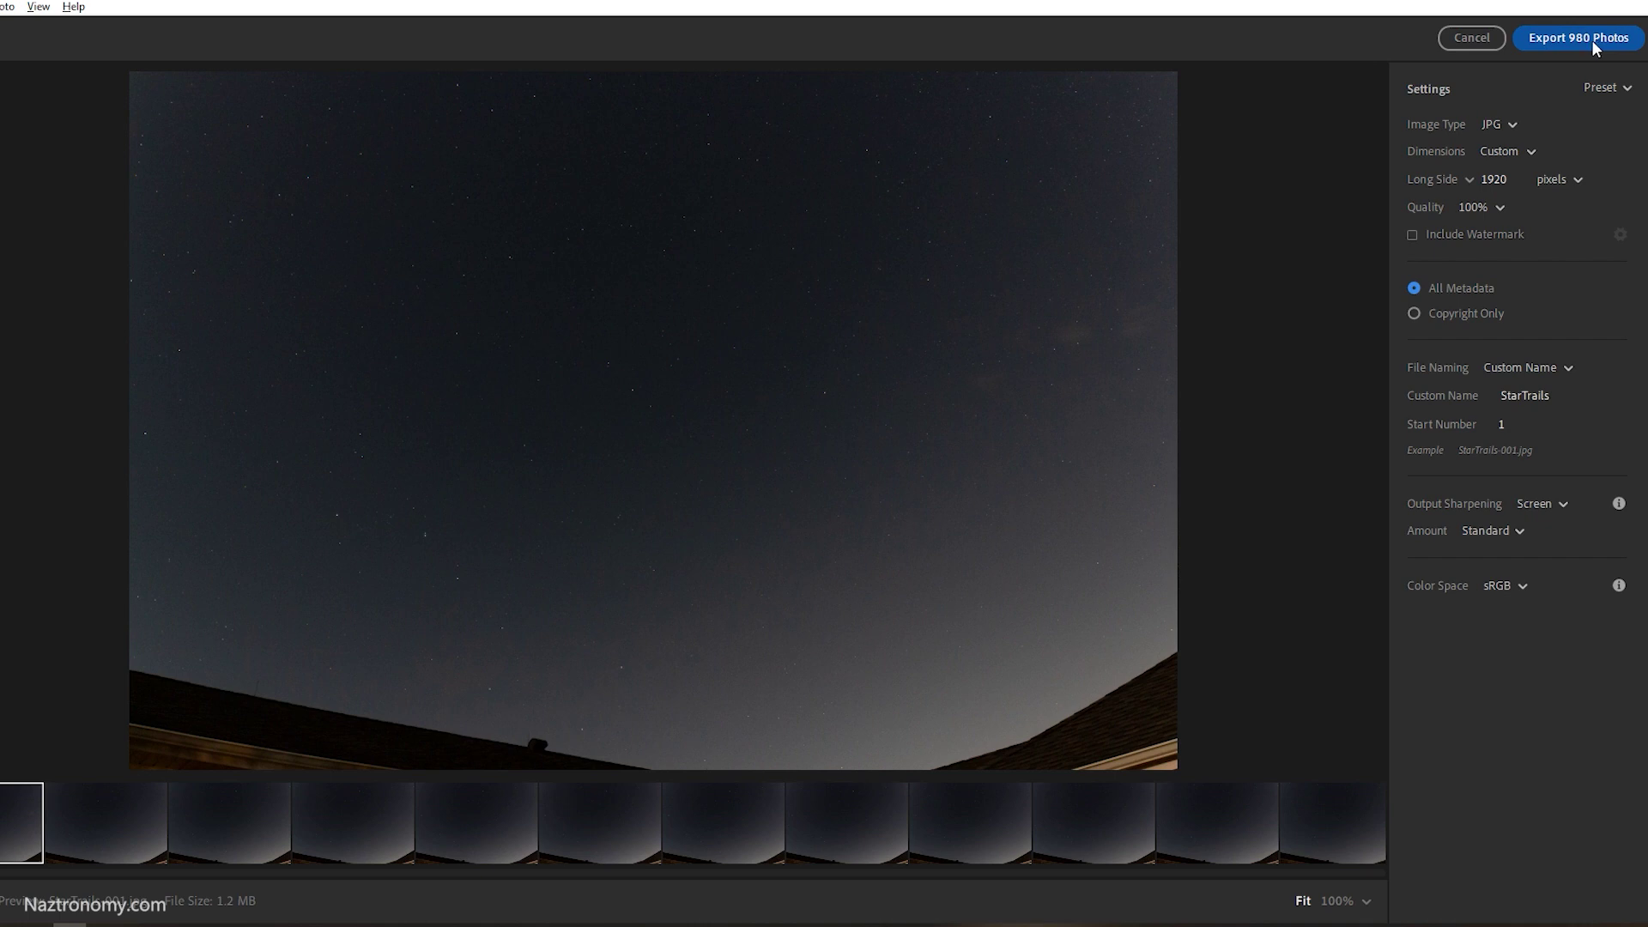
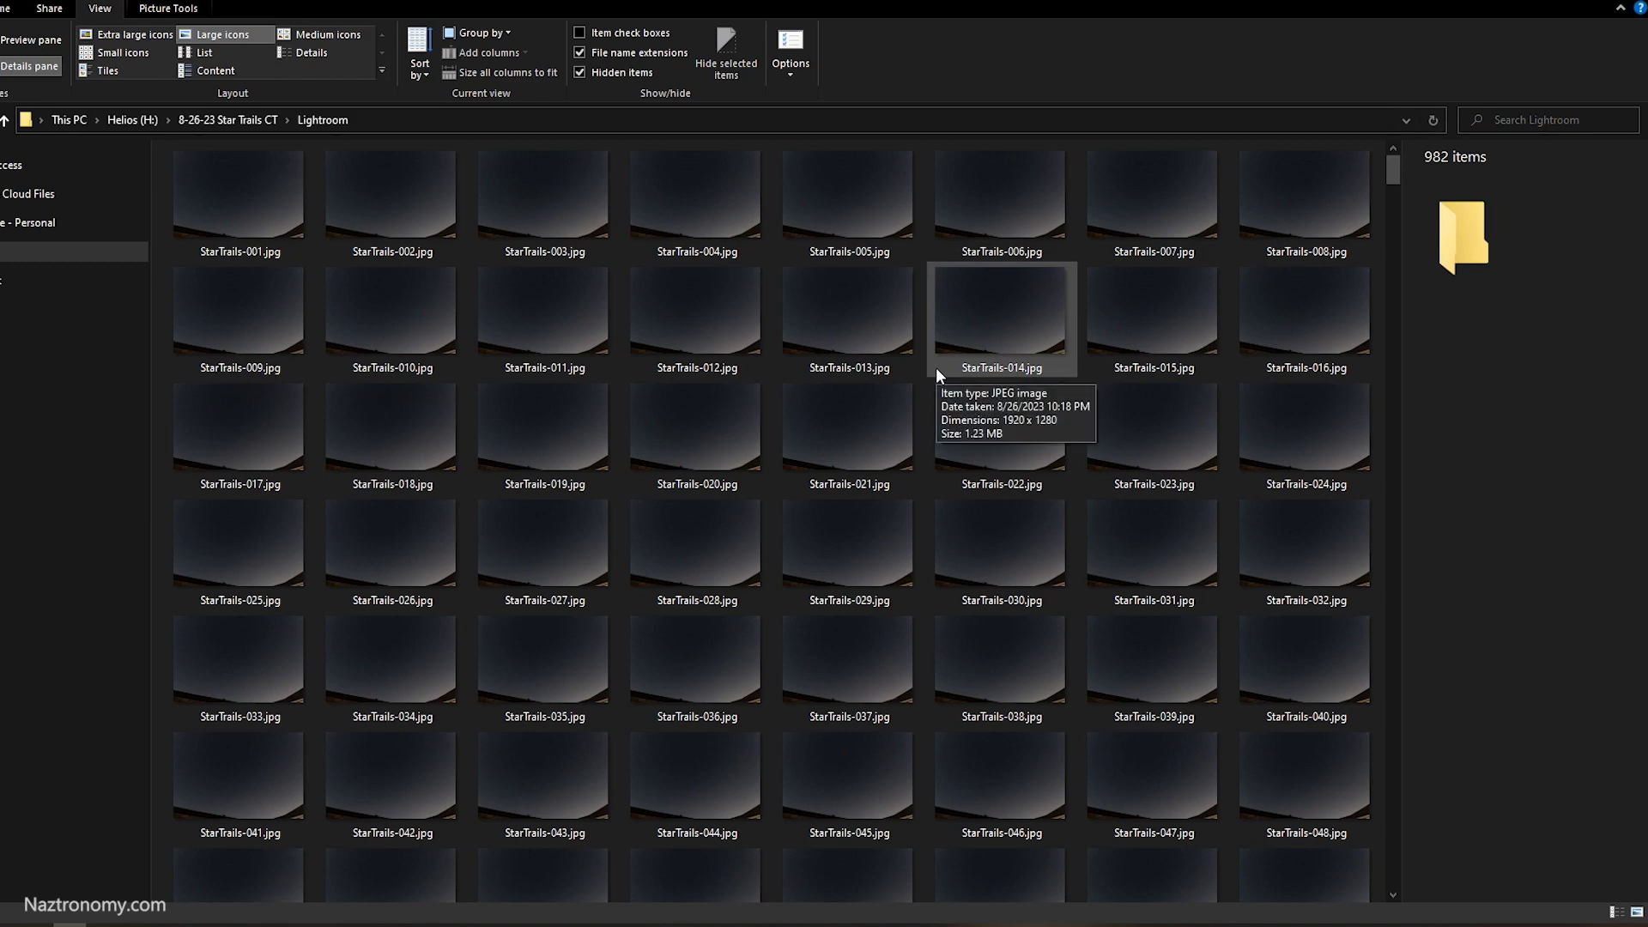
Look through the exported JPGs in the Lightroom folder in File Explorer and open StarTrails-028.jpg for viewing.
left_click_drag(1389, 165, 1497, 152)
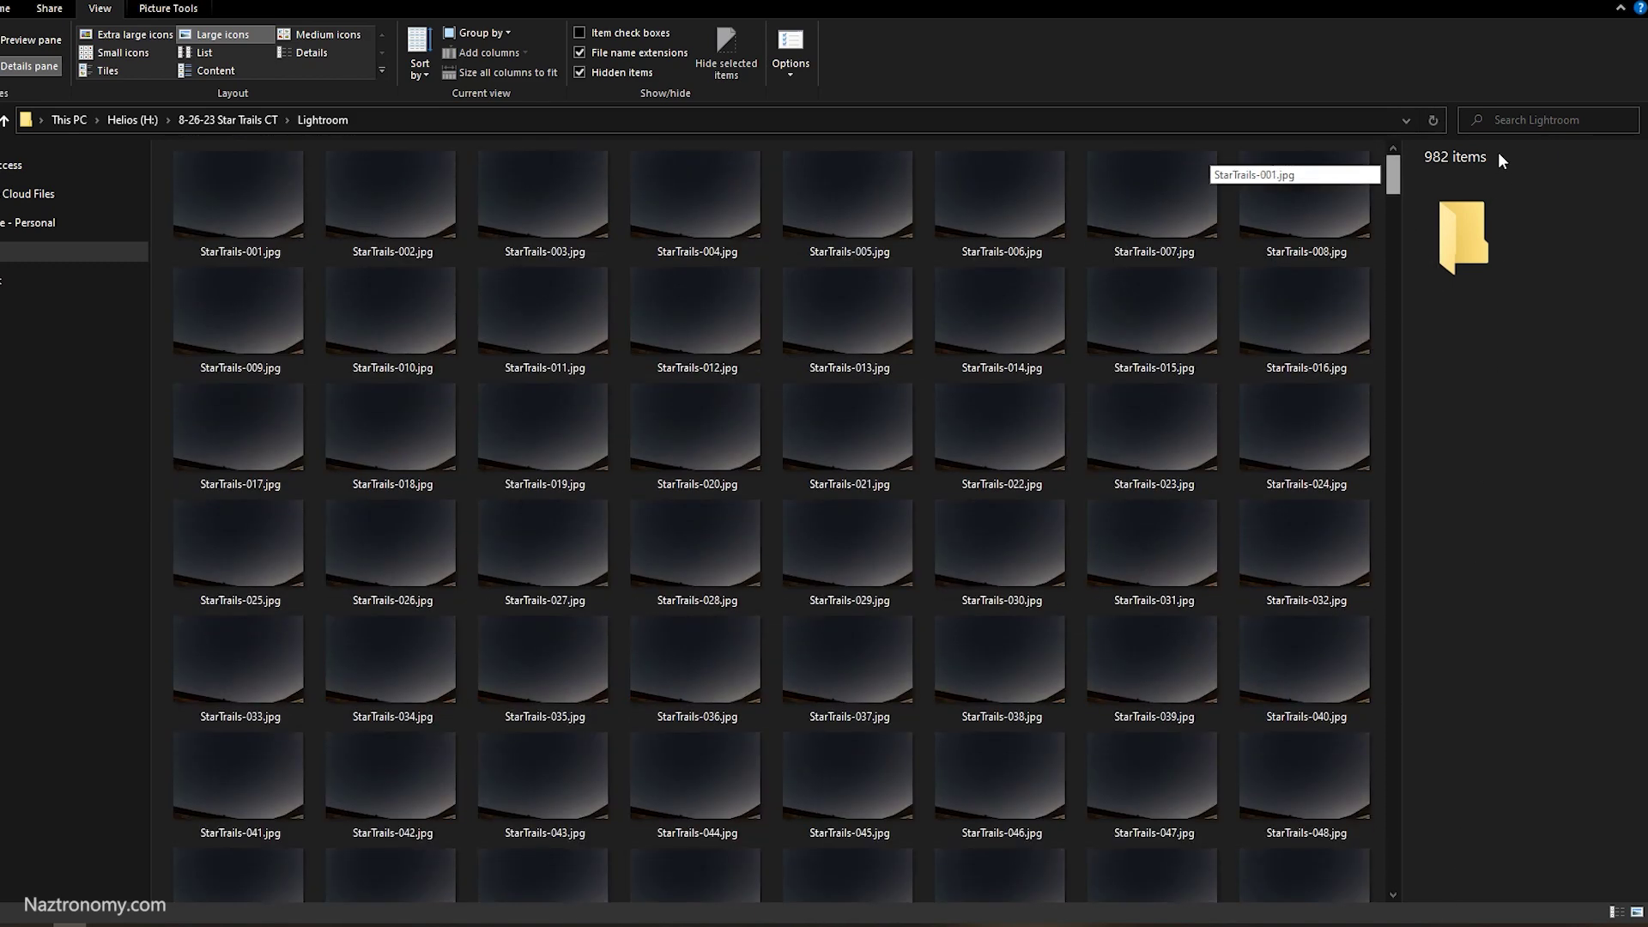
left_click(733, 566)
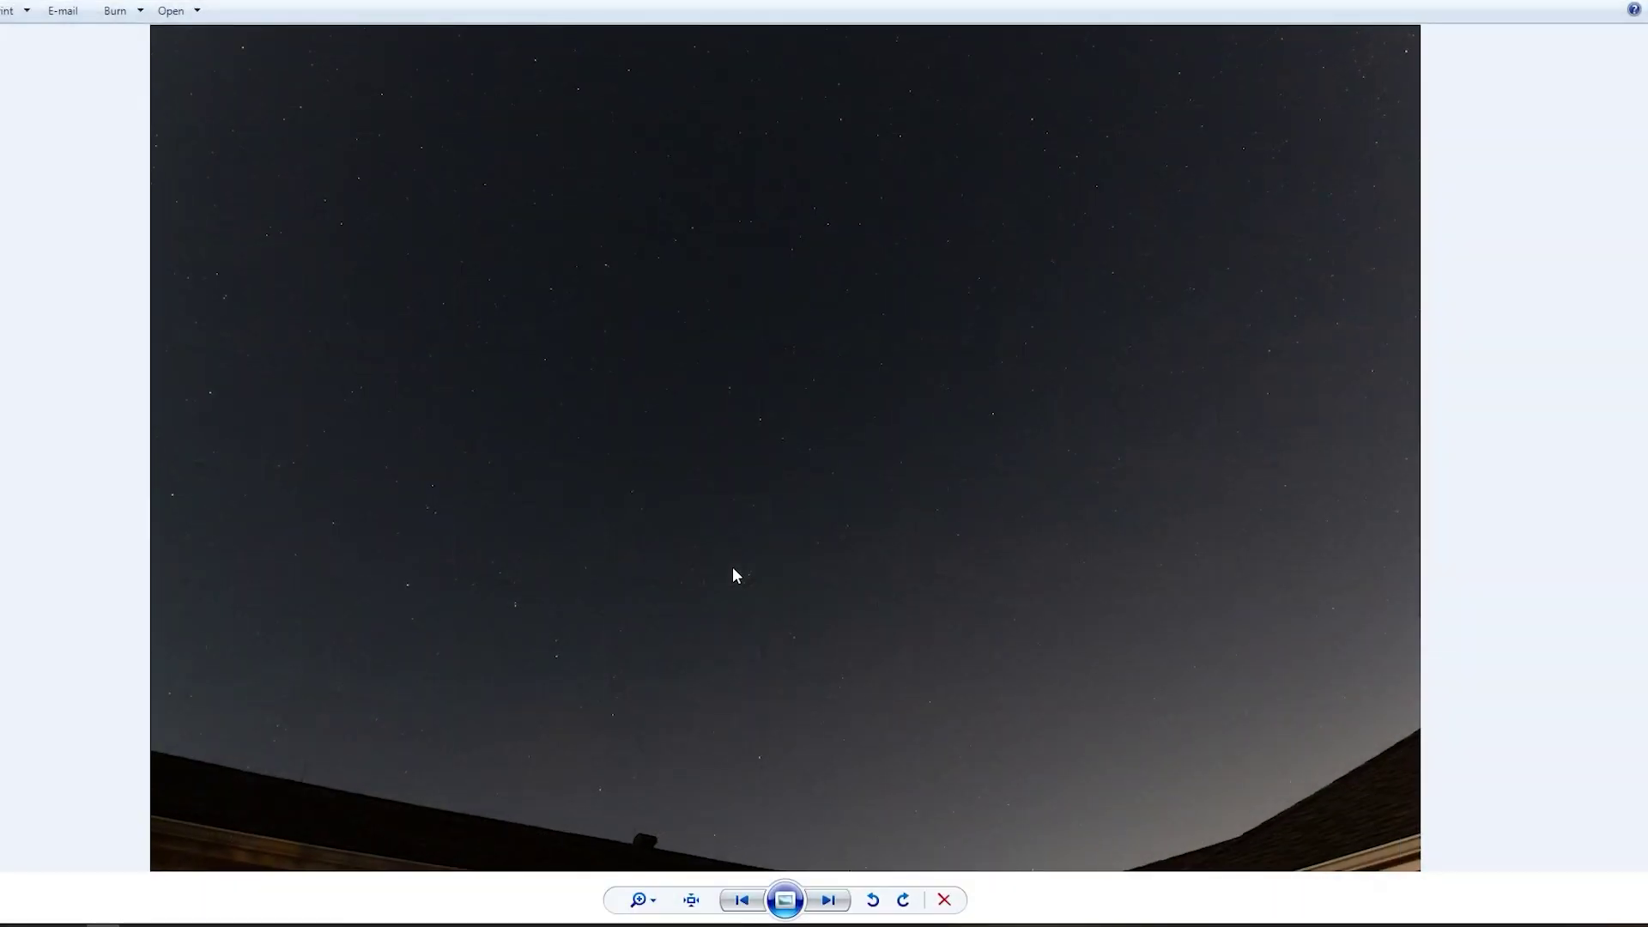
Close the photo viewer and, in the web browser, examine the StarStaX page's feature list and its macOS and Windows download options.
key("alt+F4")
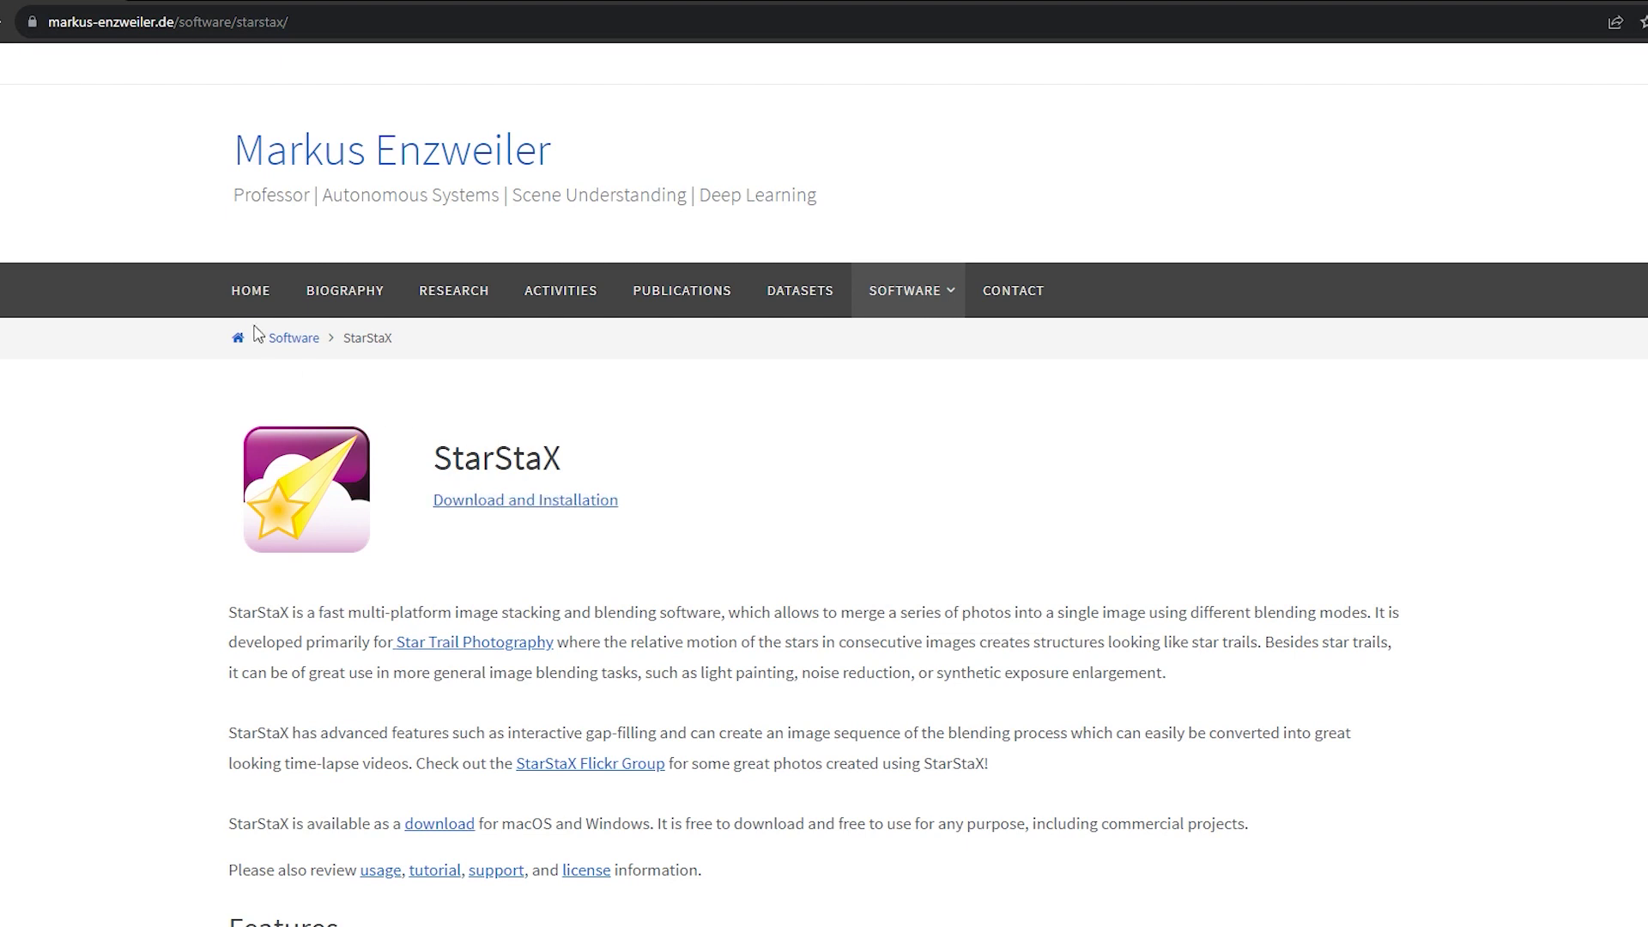
scroll(508, 264, "down", 3)
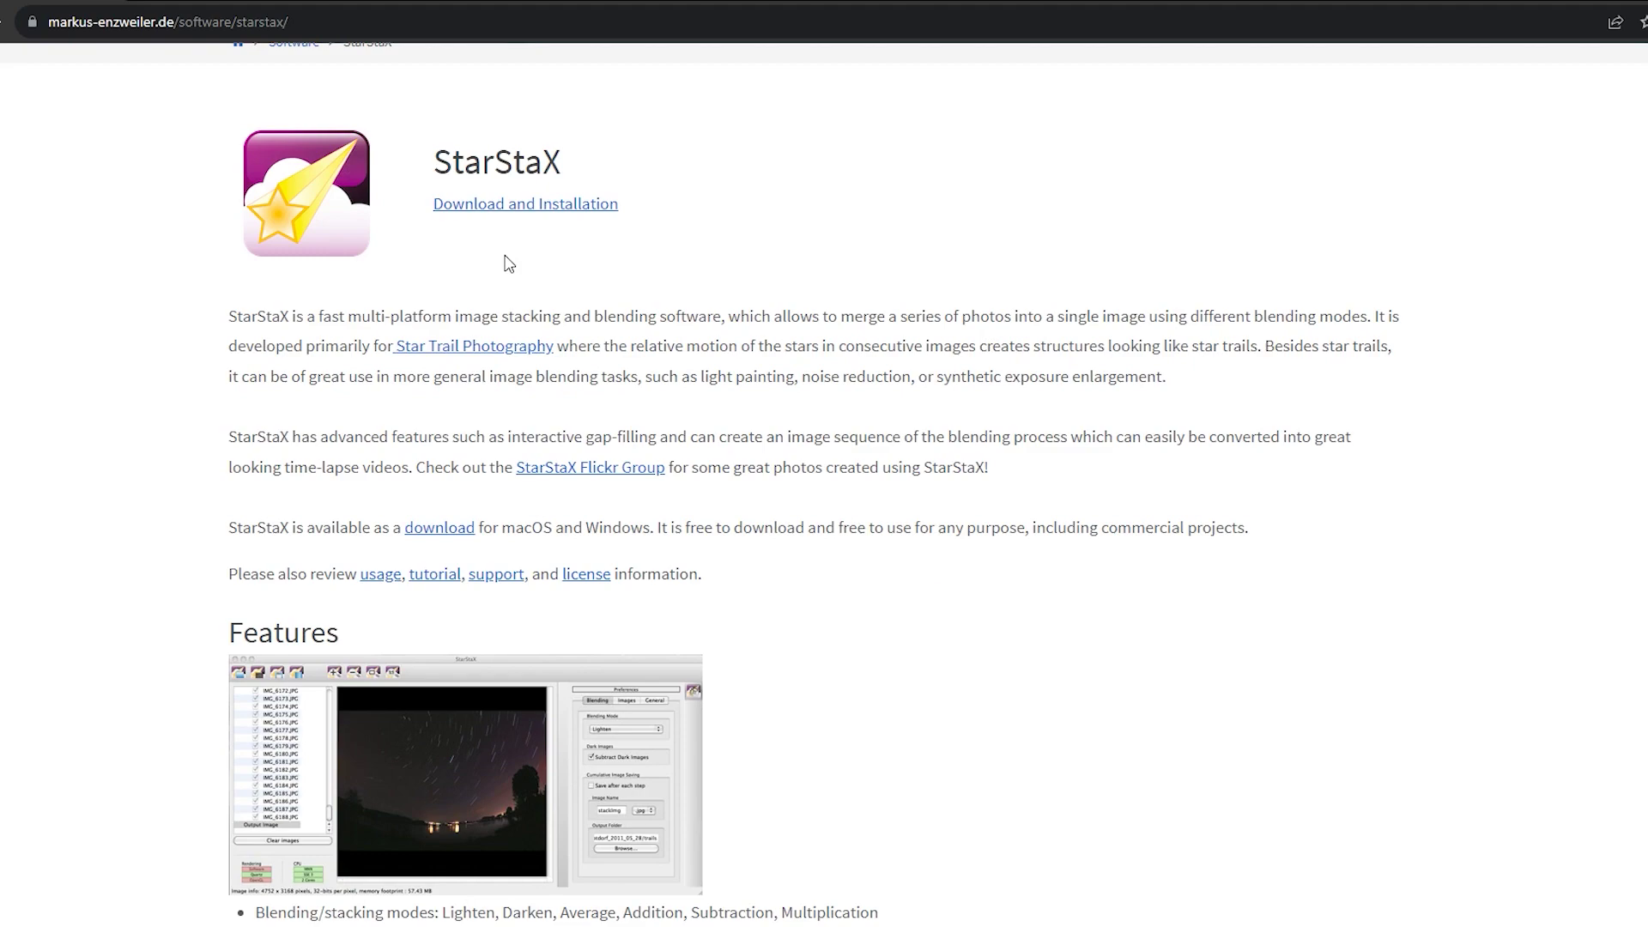
scroll(526, 280, "down", 3)
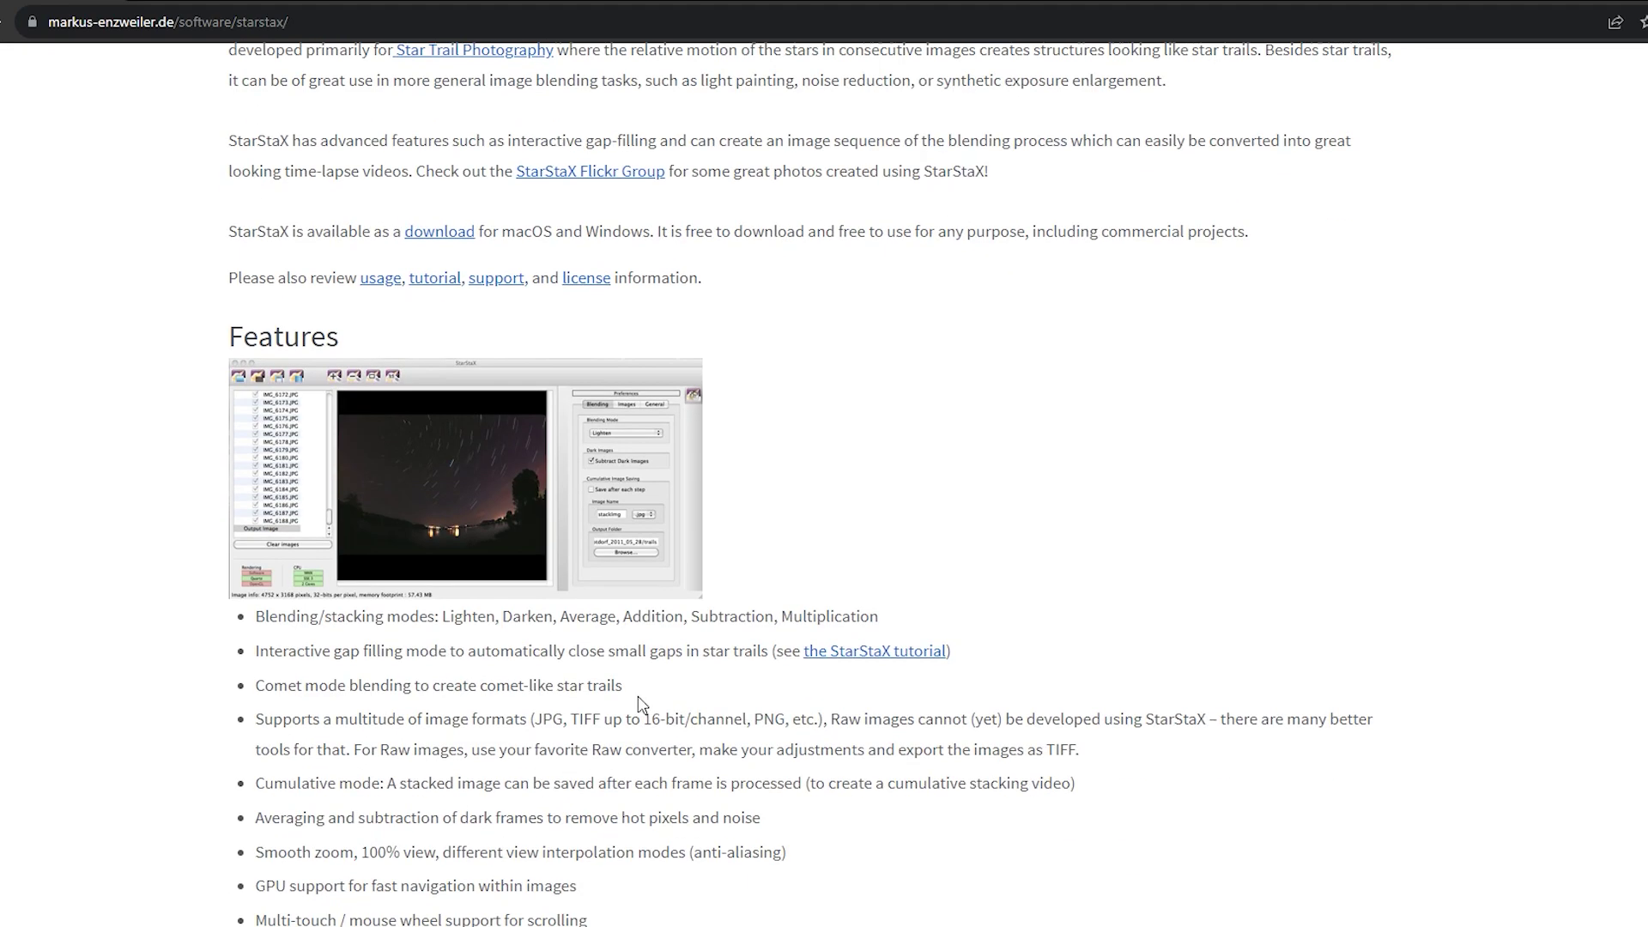
scroll(574, 557, "down", 2)
scroll(152, 280, "up", 5)
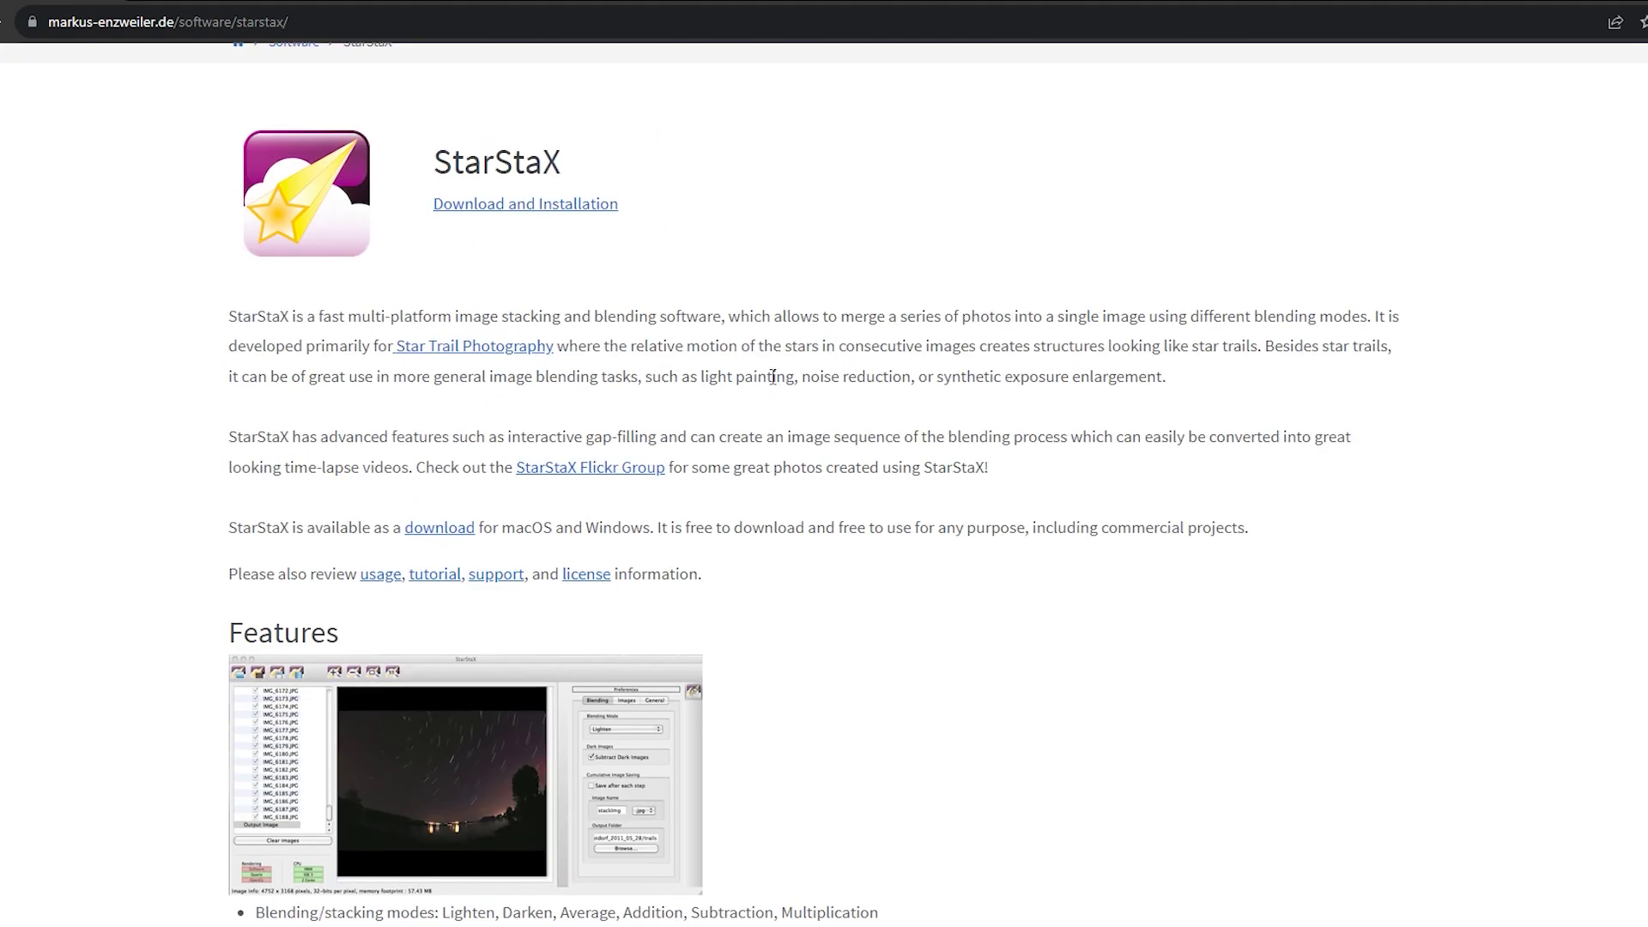
scroll(835, 482, "down", 11)
scroll(866, 516, "down", 4)
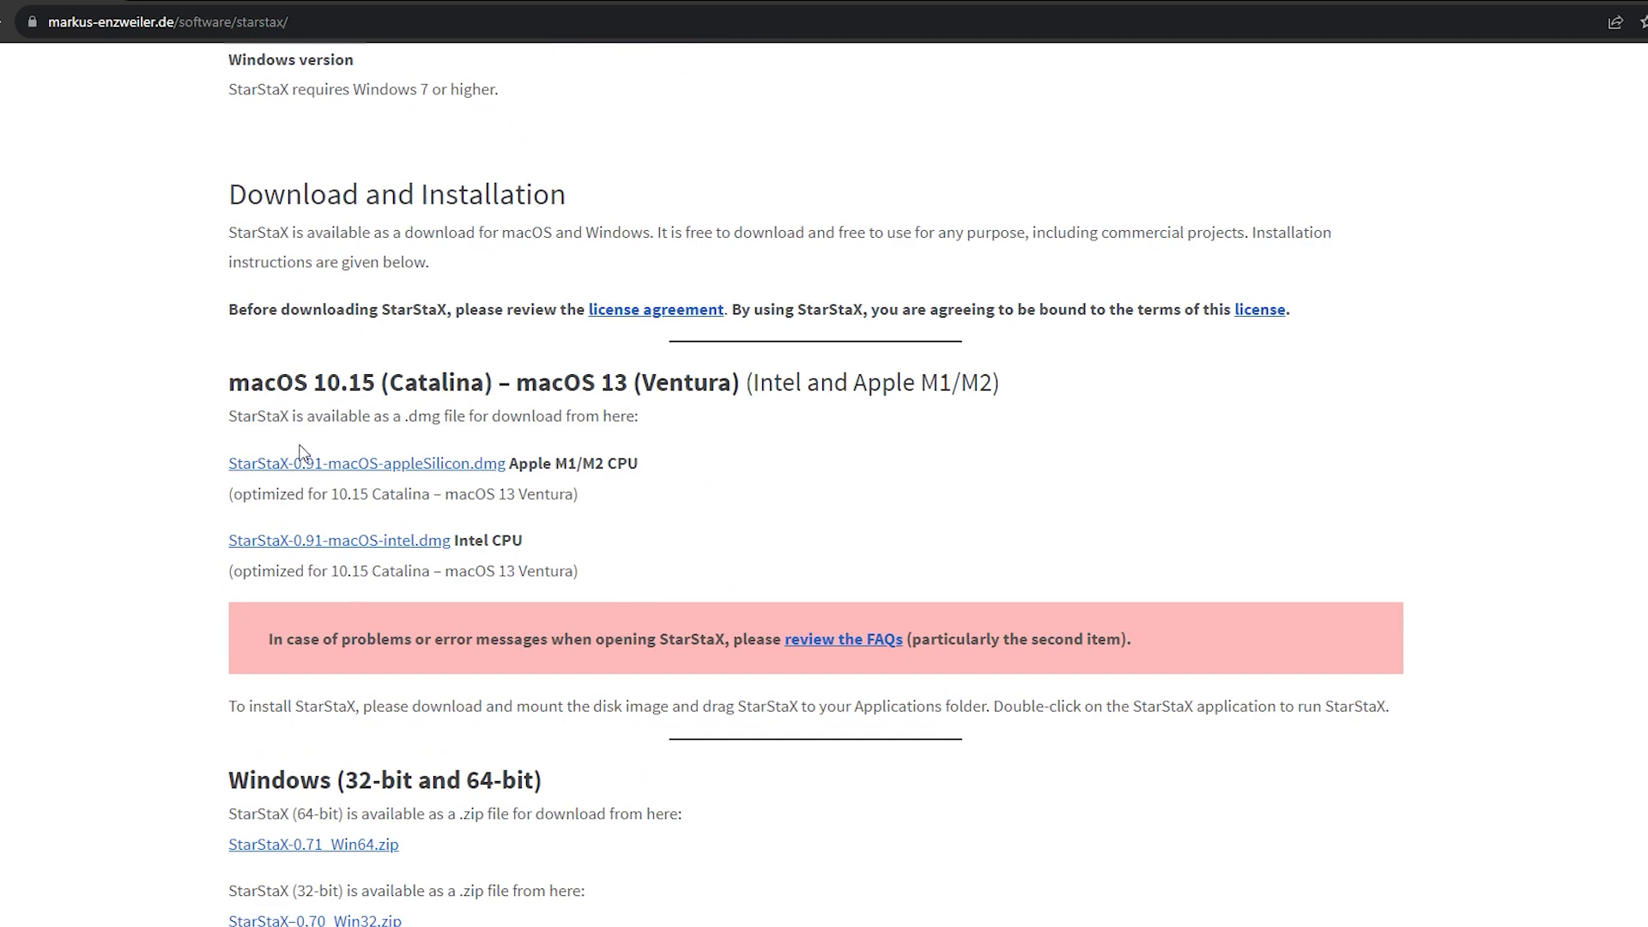
scroll(324, 680, "down", 3)
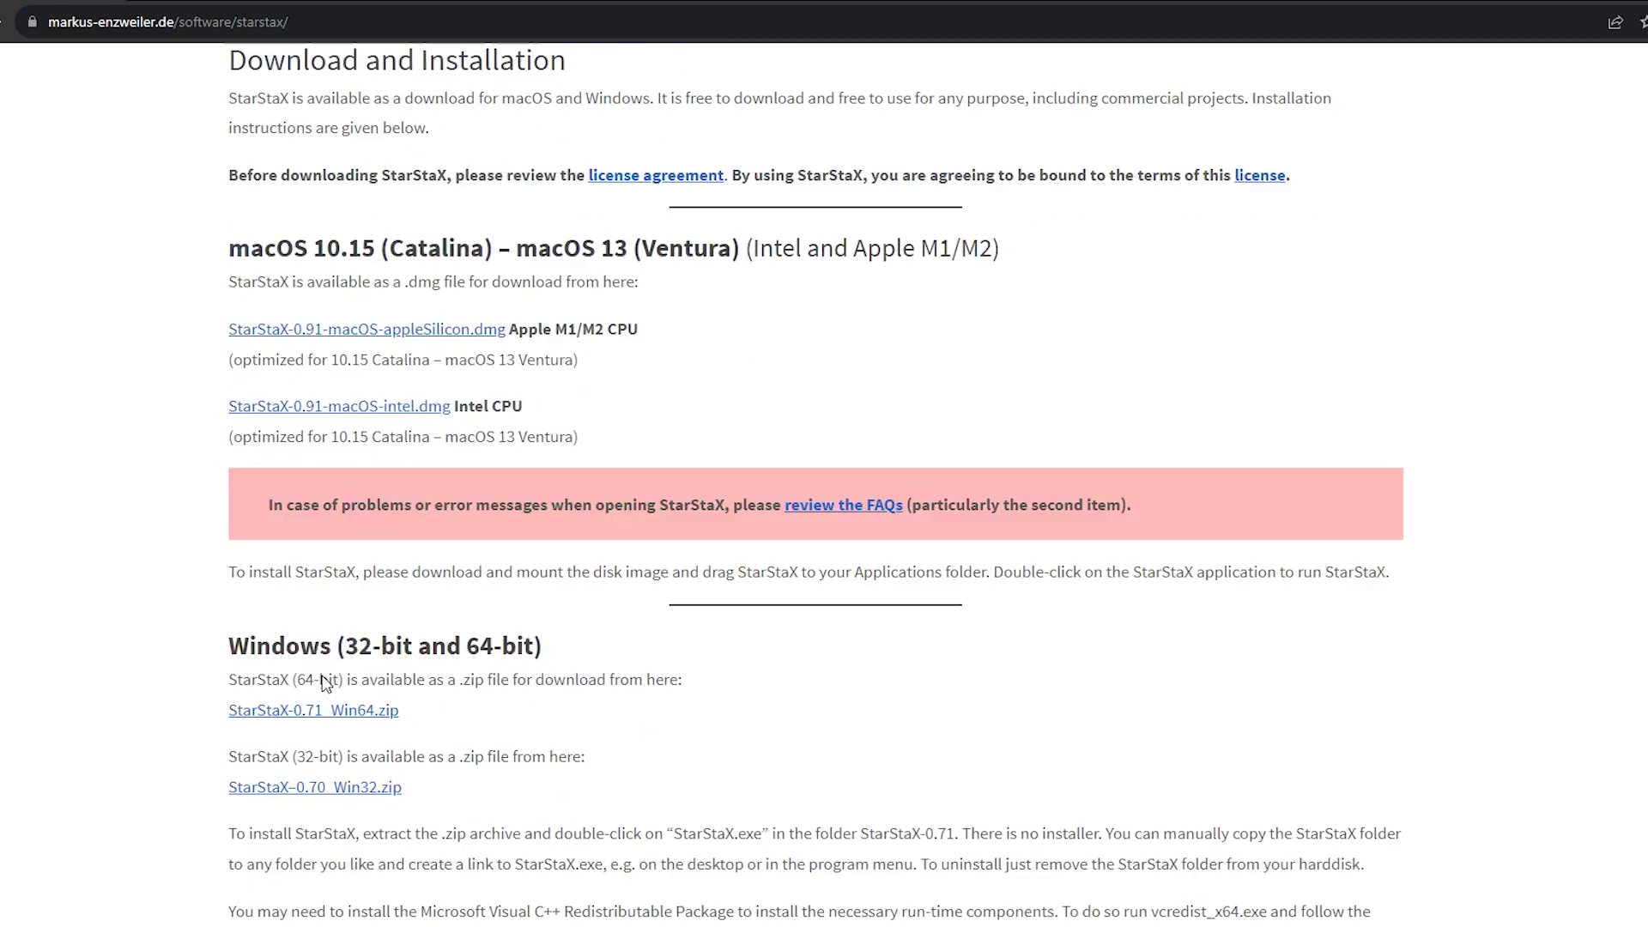
scroll(448, 598, "up", 2)
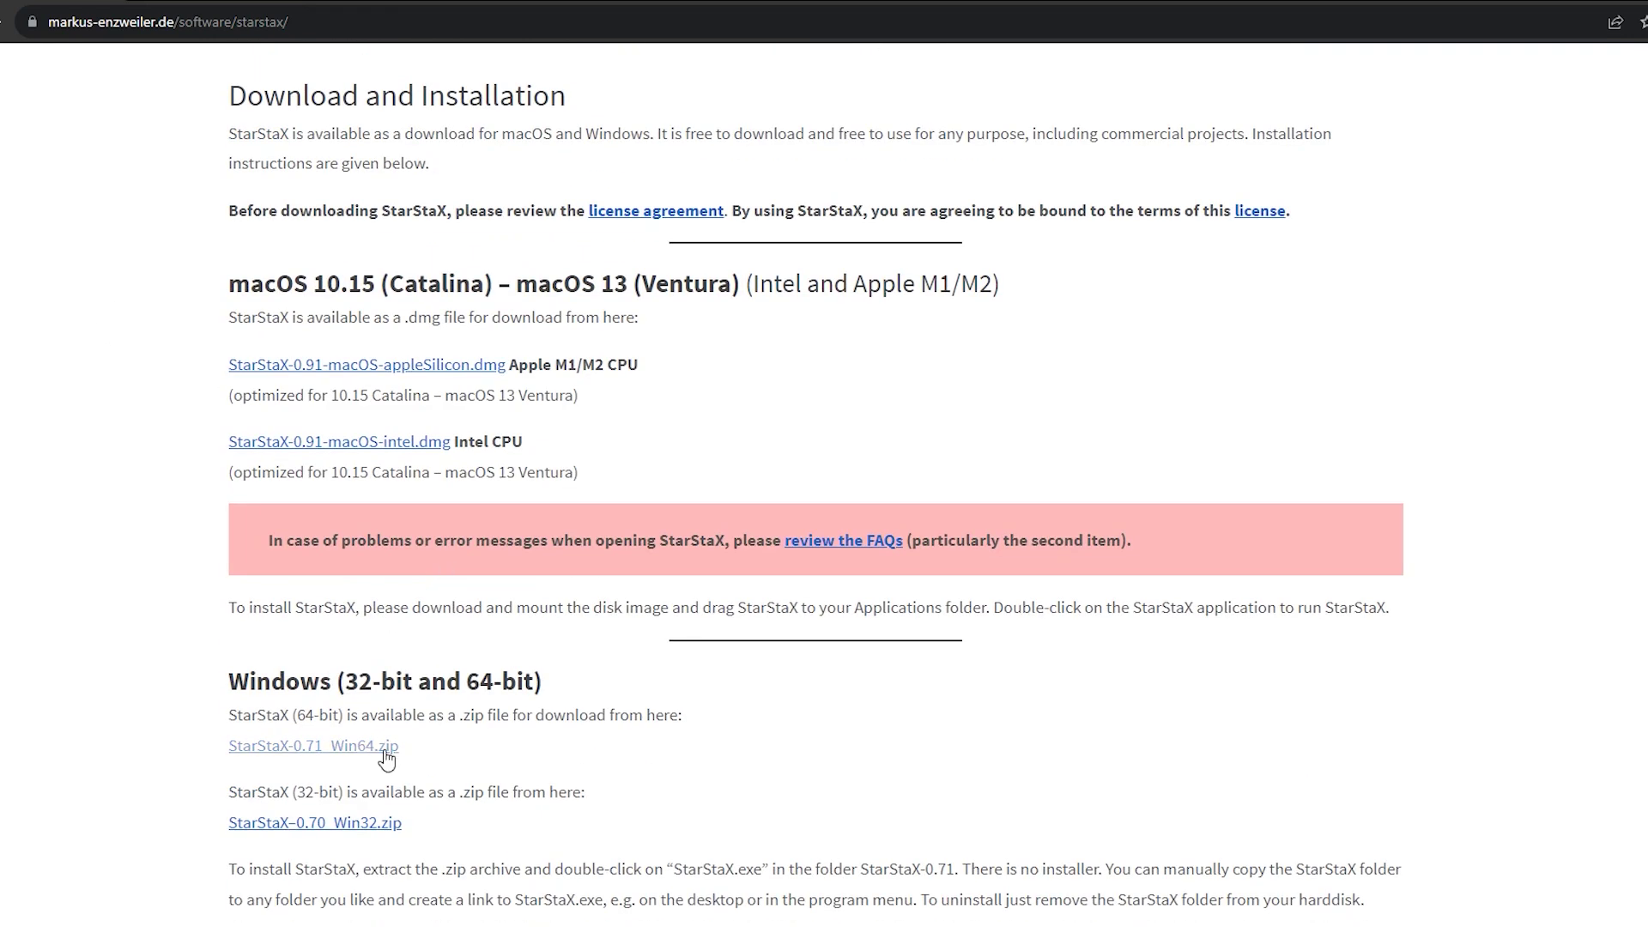
scroll(796, 757, "up", 8)
scroll(798, 758, "up", 5)
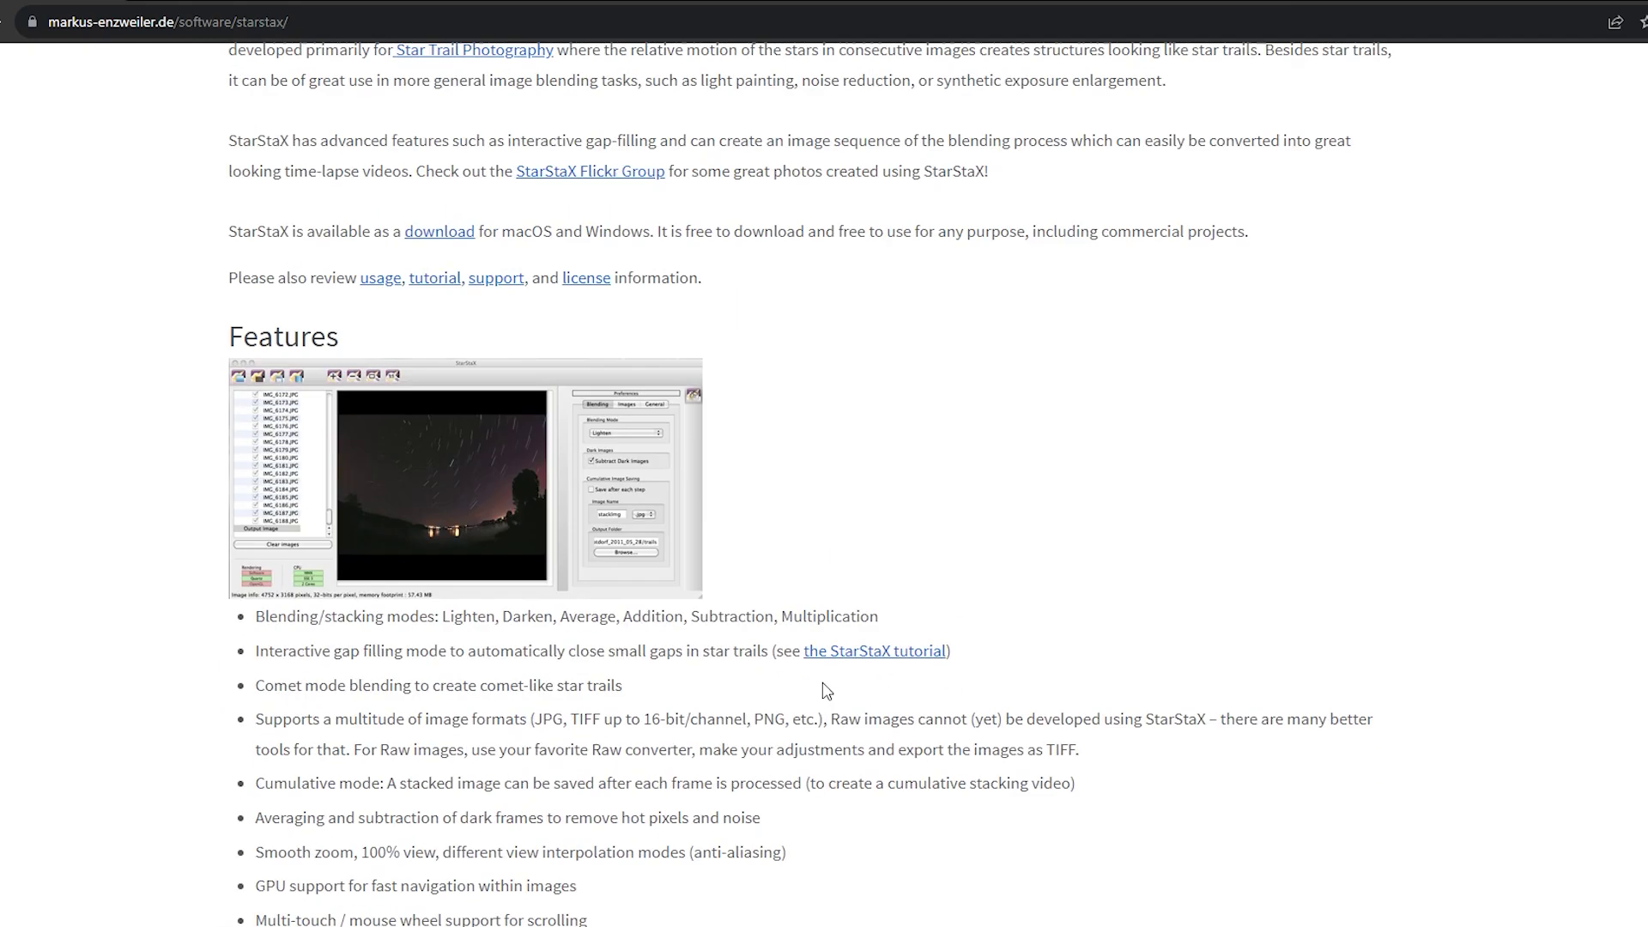
Open the StarStaX tutorial, read through its gap filling instructions and blending comparison, and return to the download section of the StarStaX page.
left_click(875, 651)
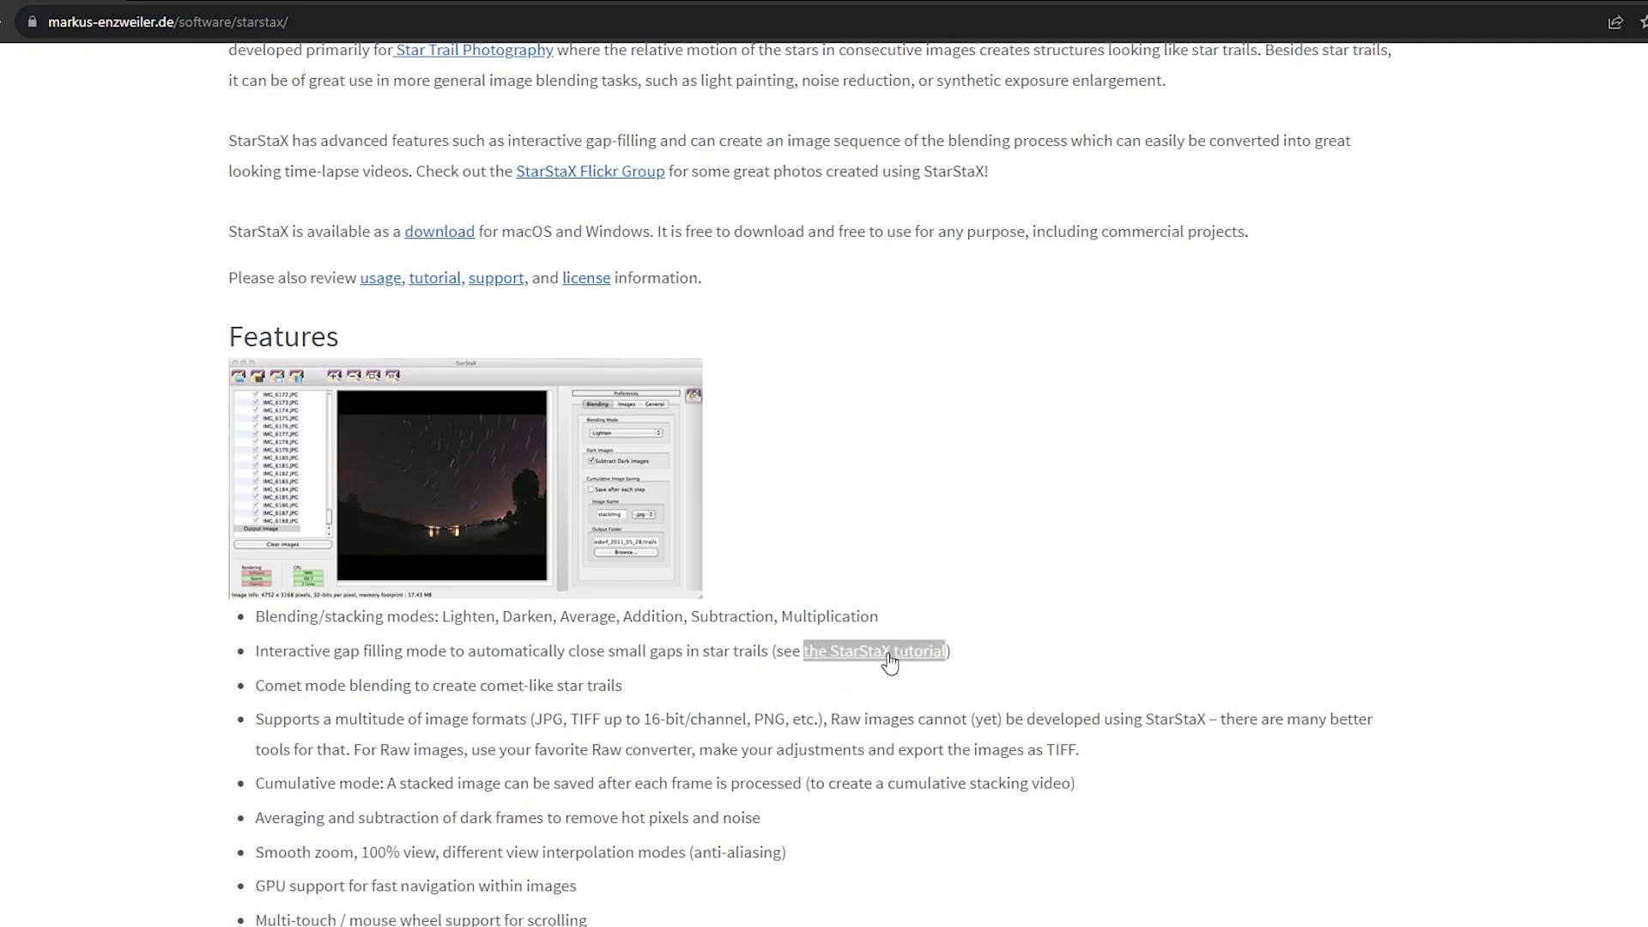
scroll(544, 698, "down", 4)
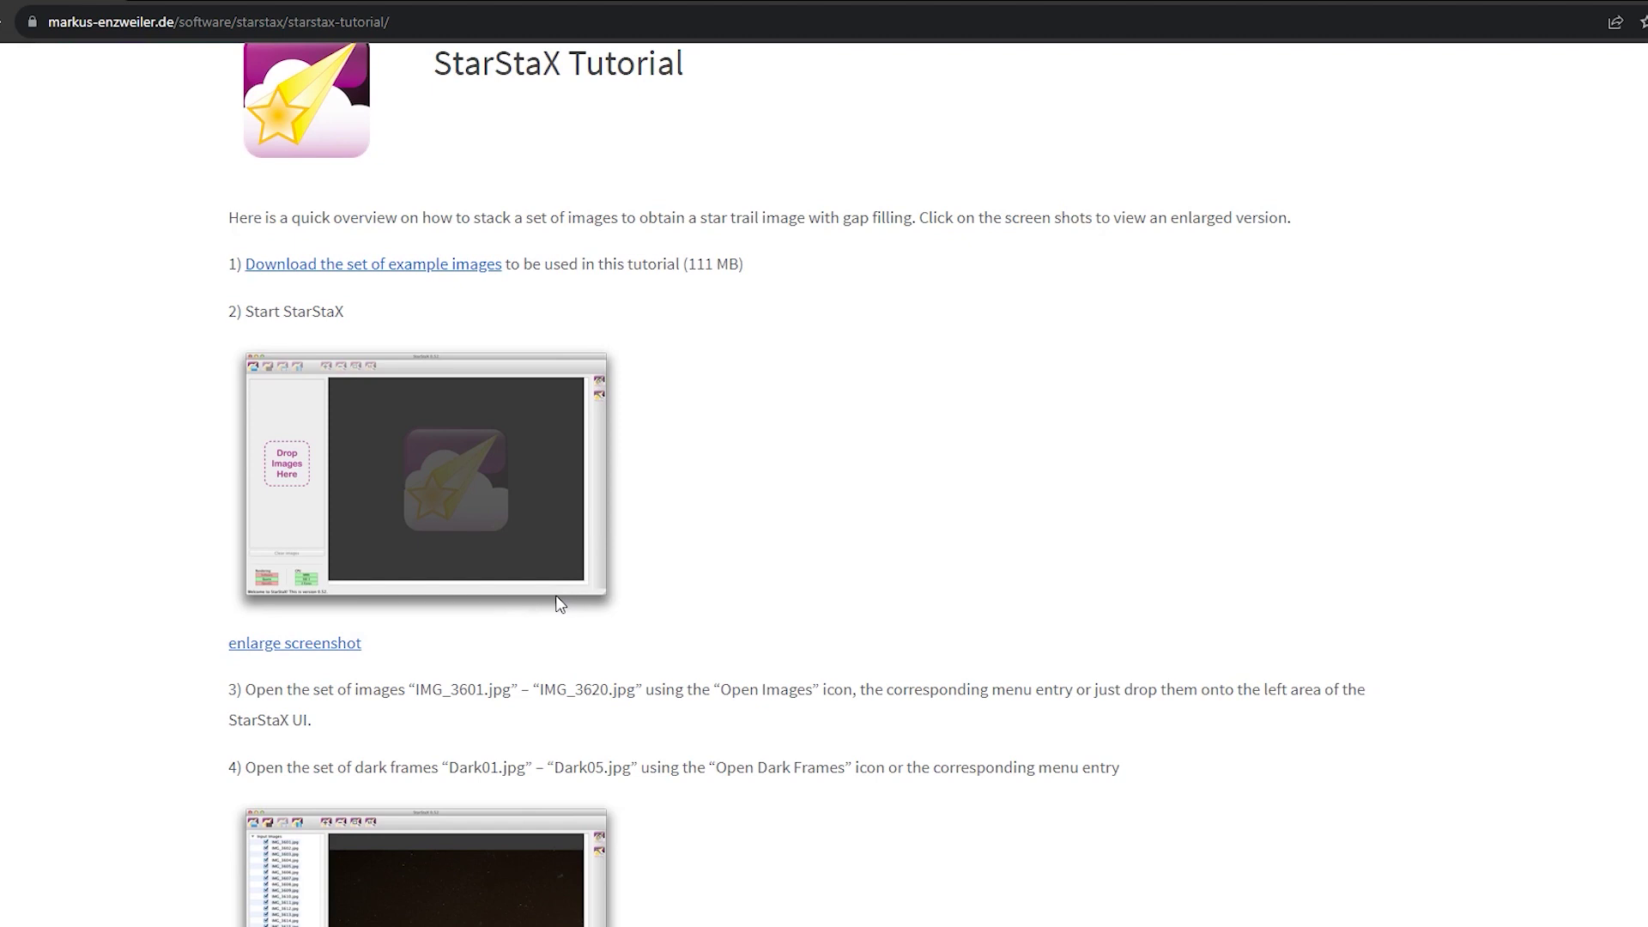
scroll(762, 537, "down", 12)
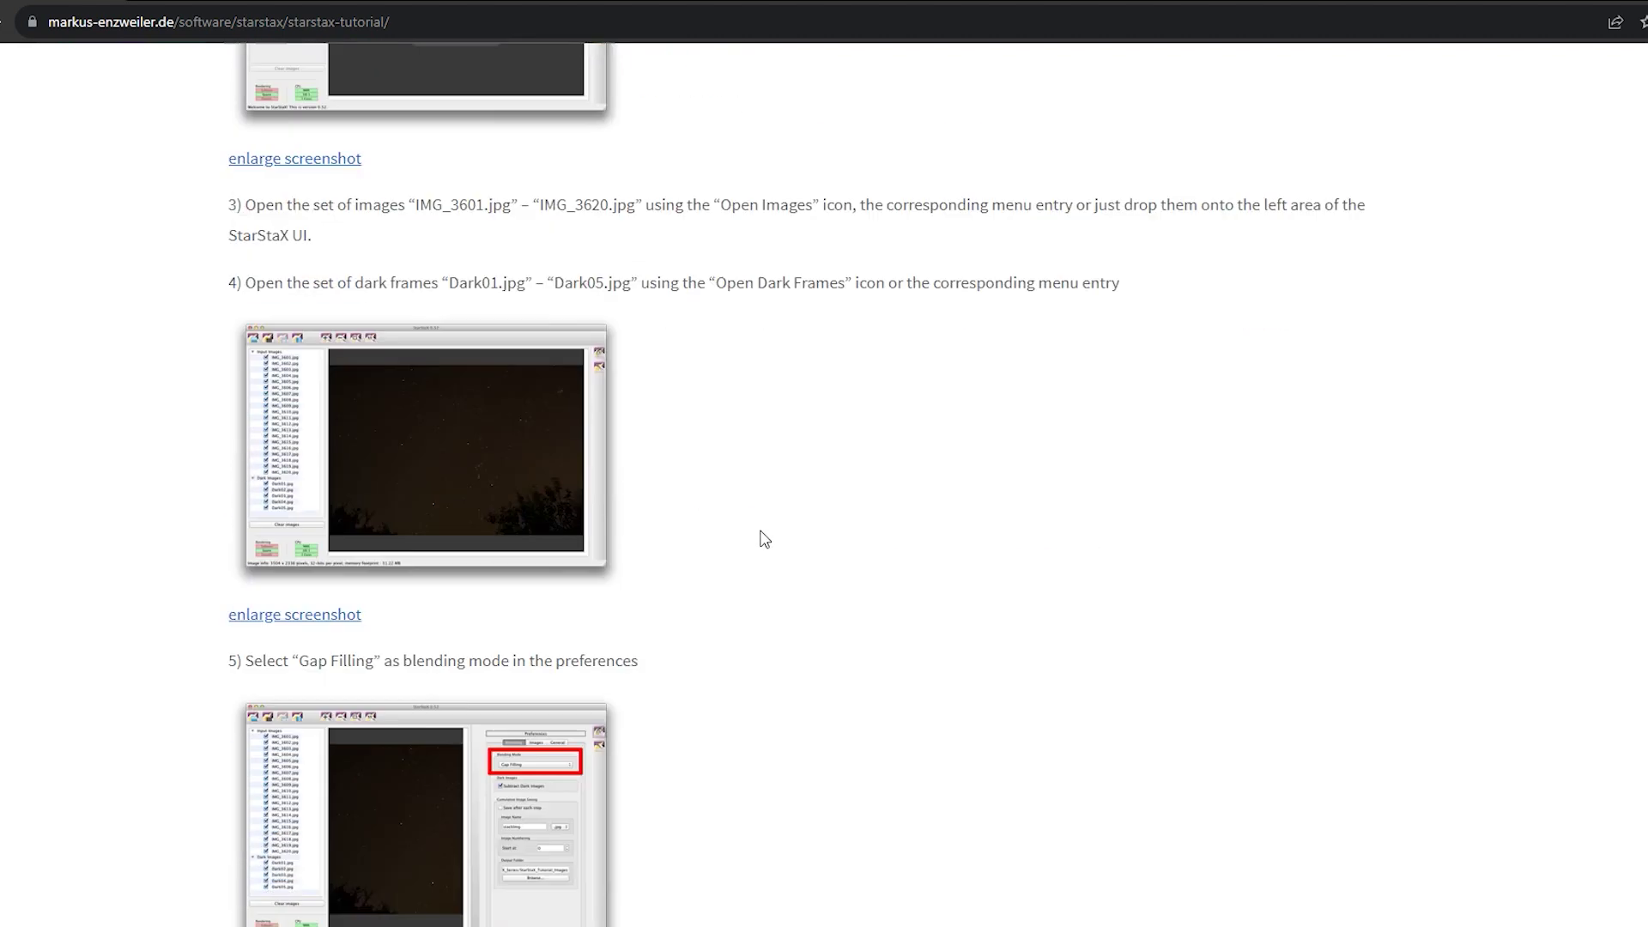
scroll(761, 538, "down", 4)
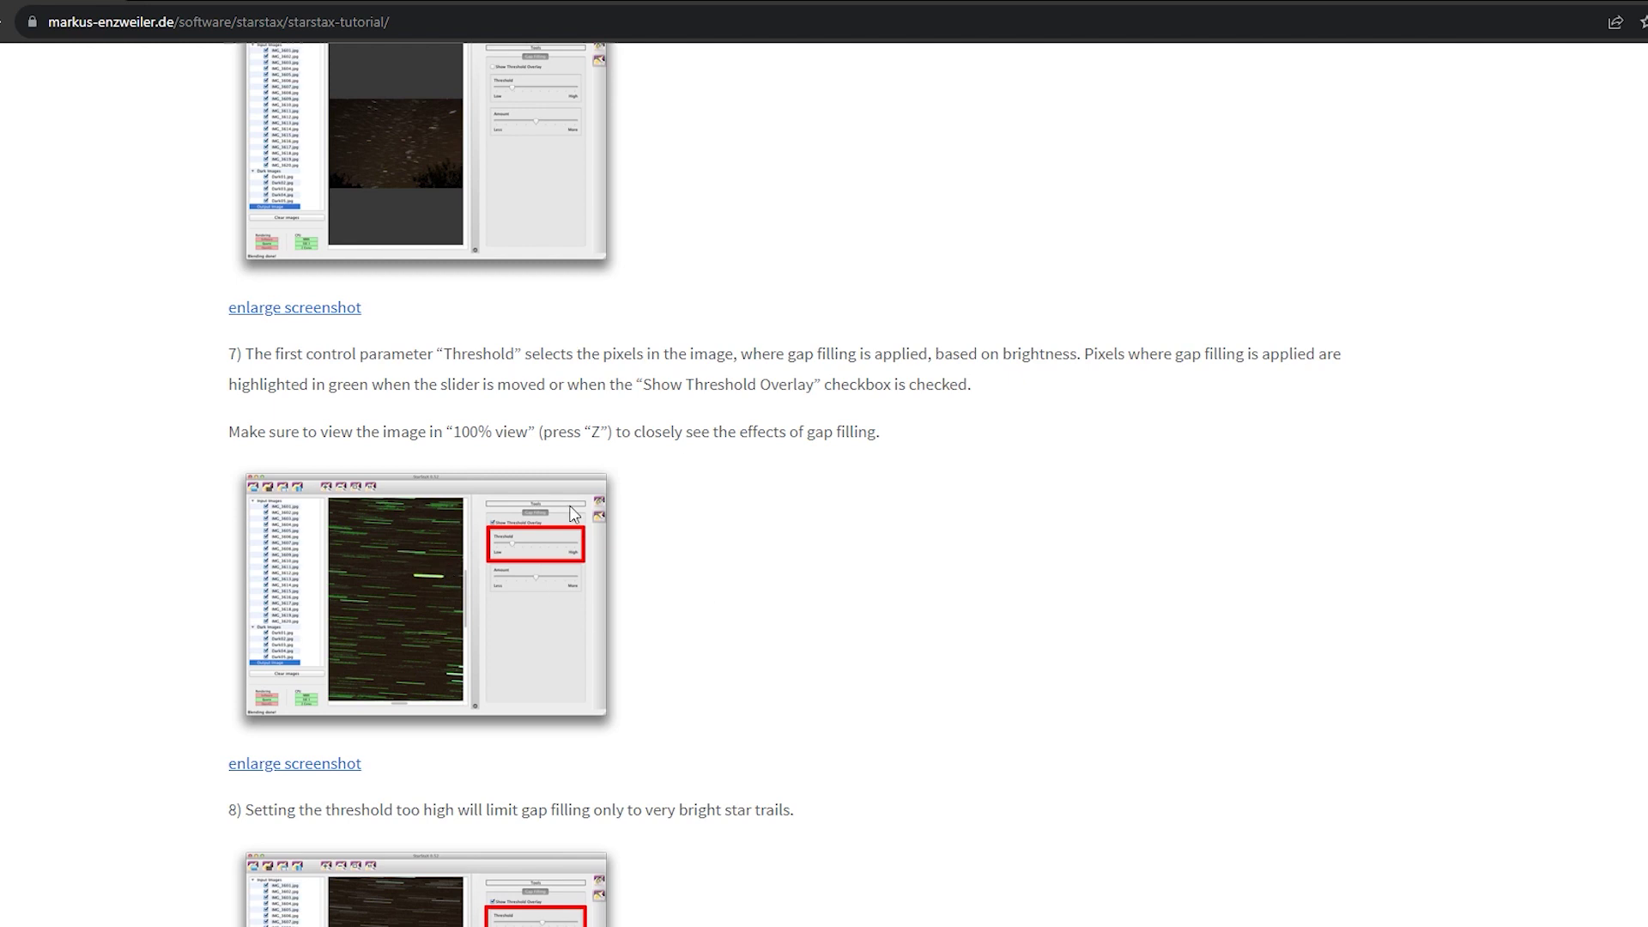
scroll(786, 600, "down", 3)
scroll(824, 602, "down", 2)
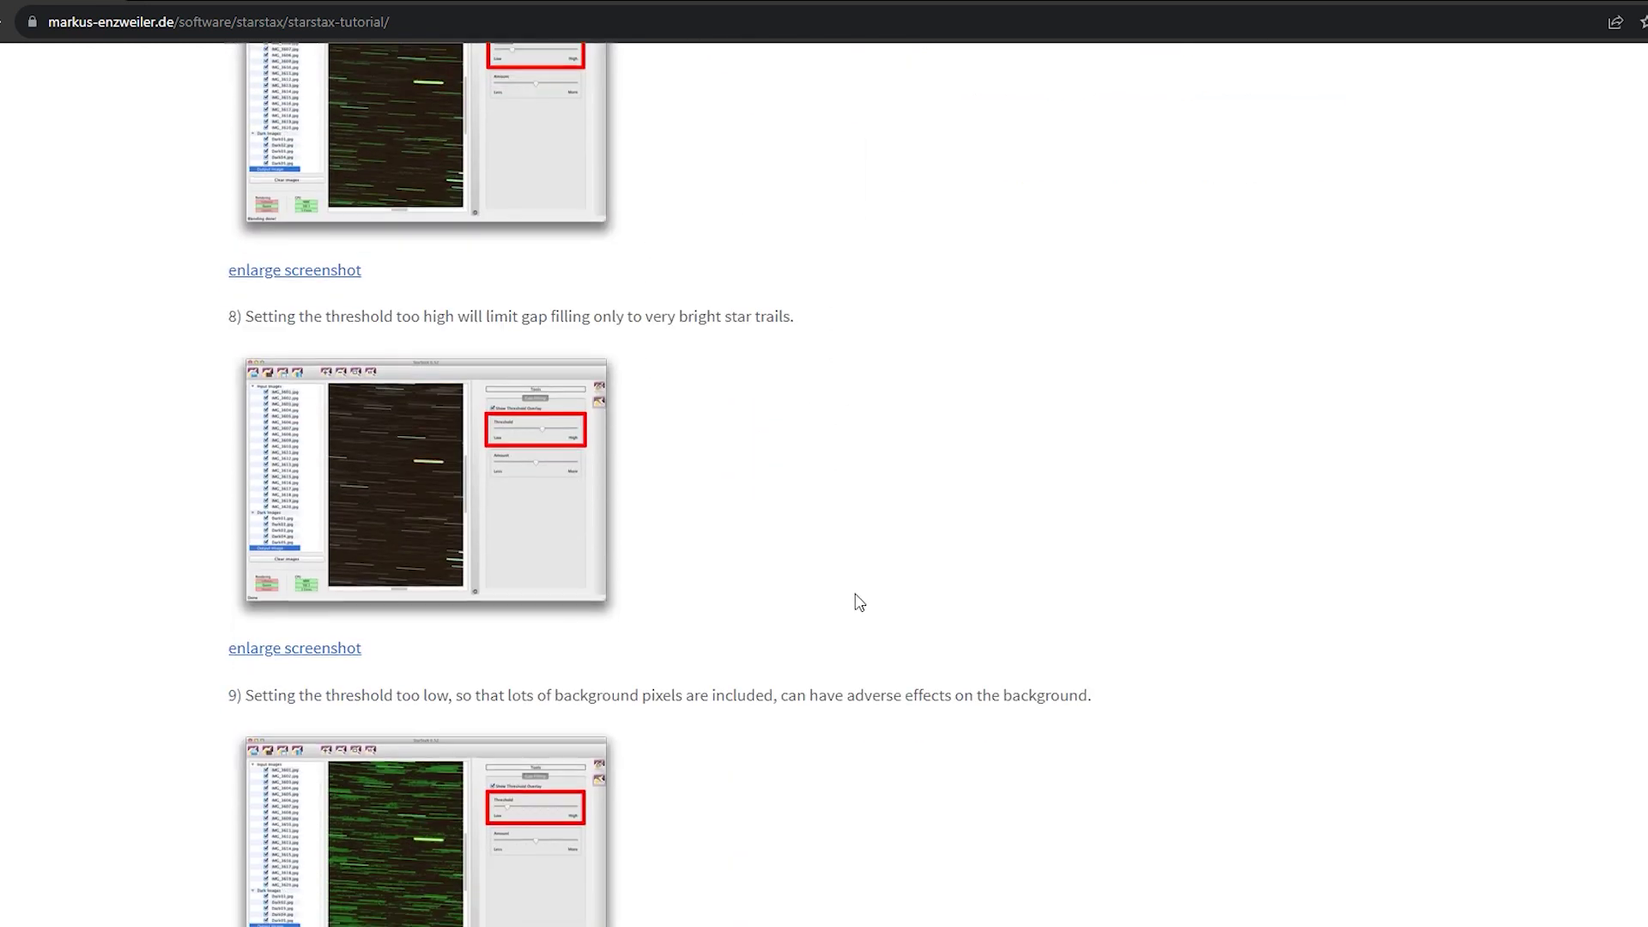
scroll(858, 601, "down", 15)
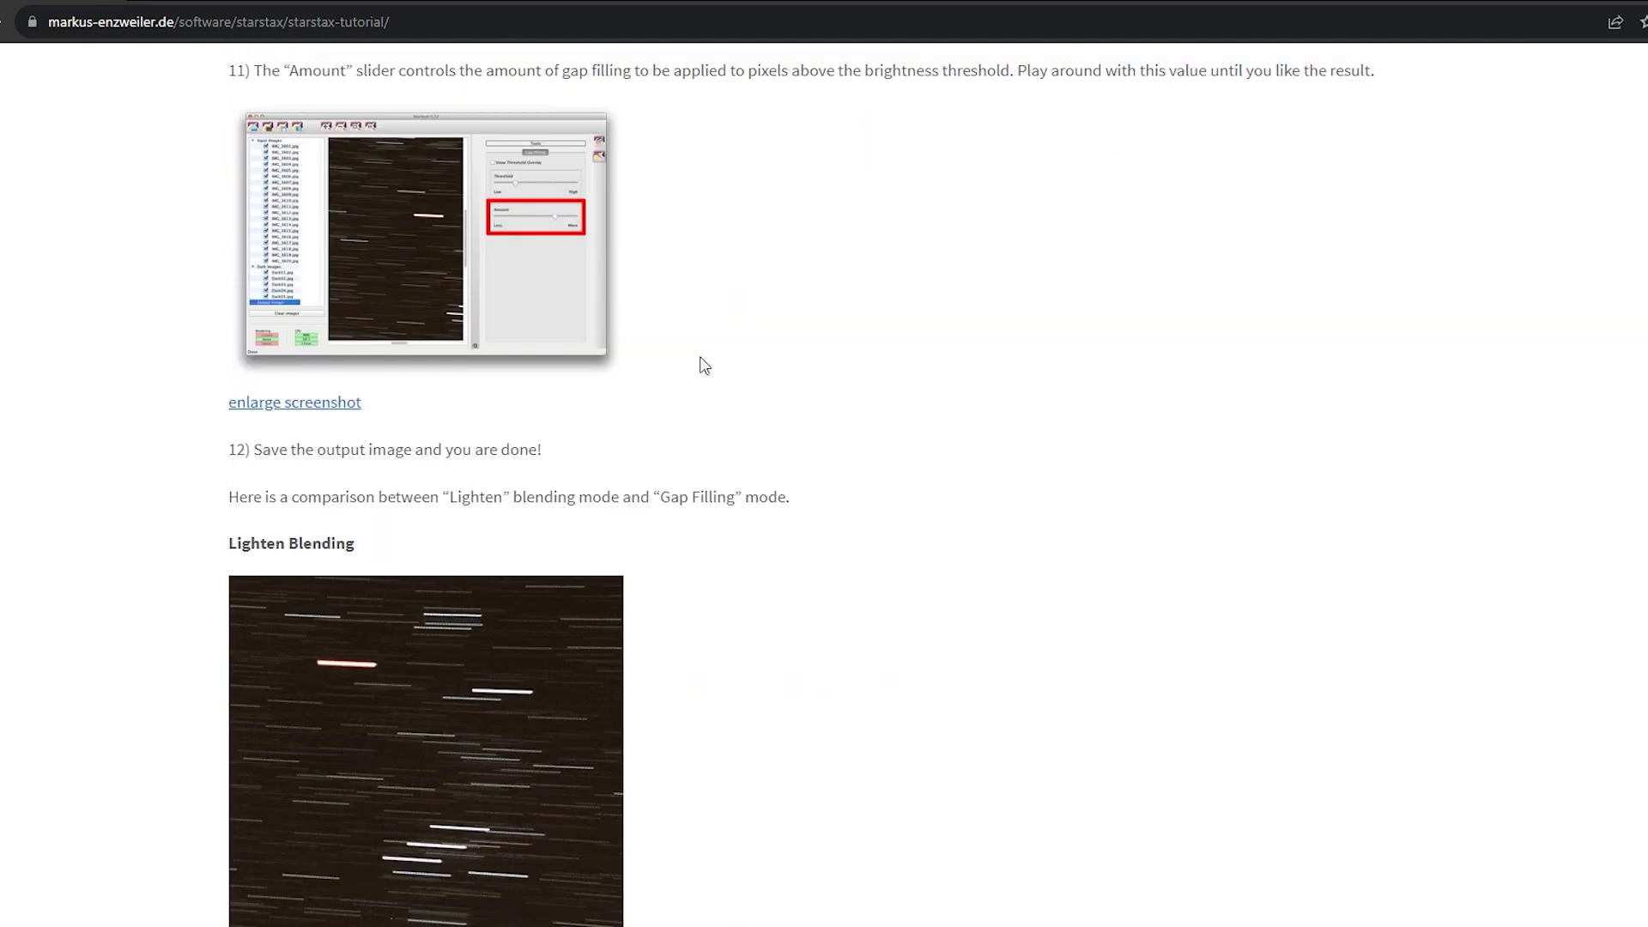
scroll(787, 544, "down", 8)
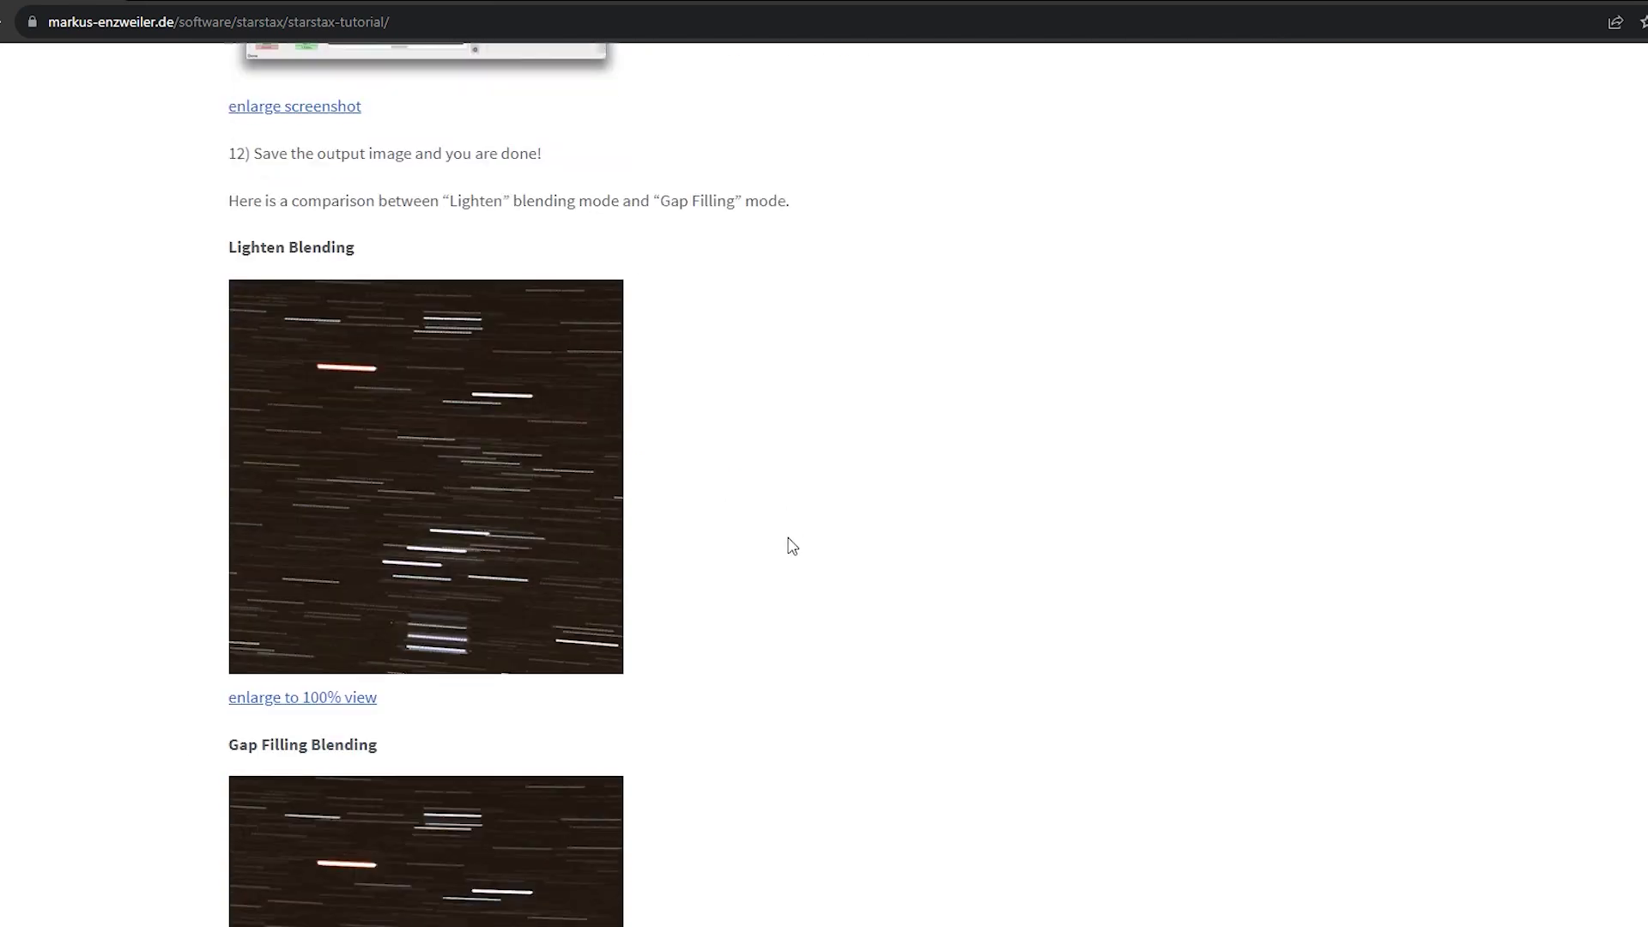
scroll(897, 626, "up", 9)
scroll(913, 640, "up", 12)
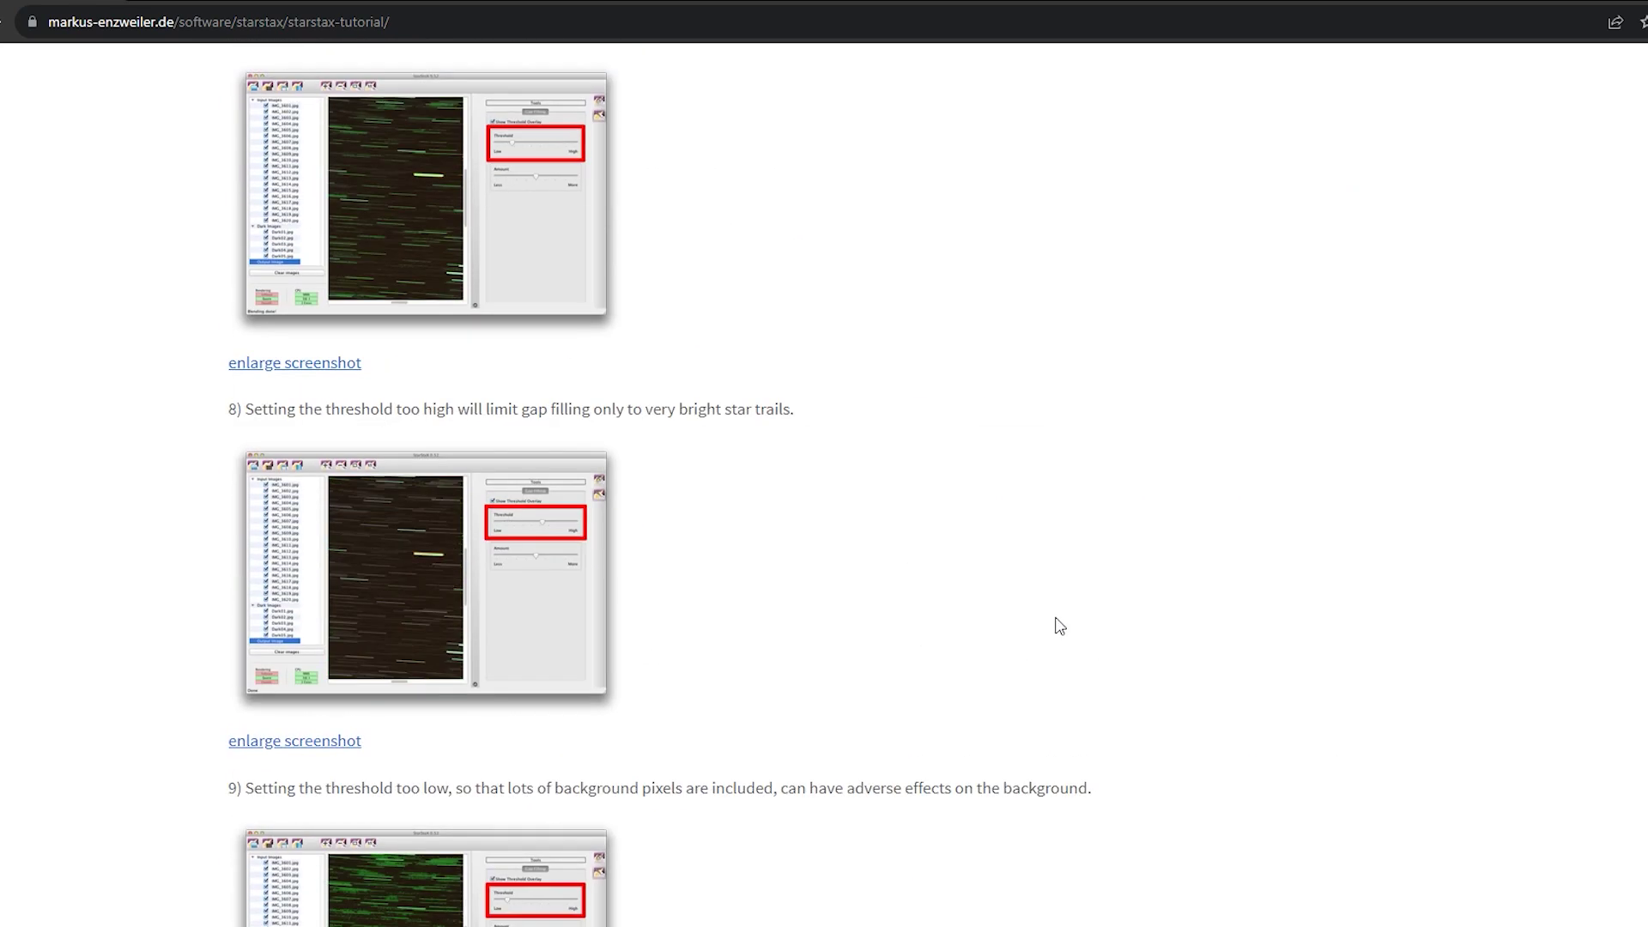
key("alt+Left")
scroll(854, 646, "down", 18)
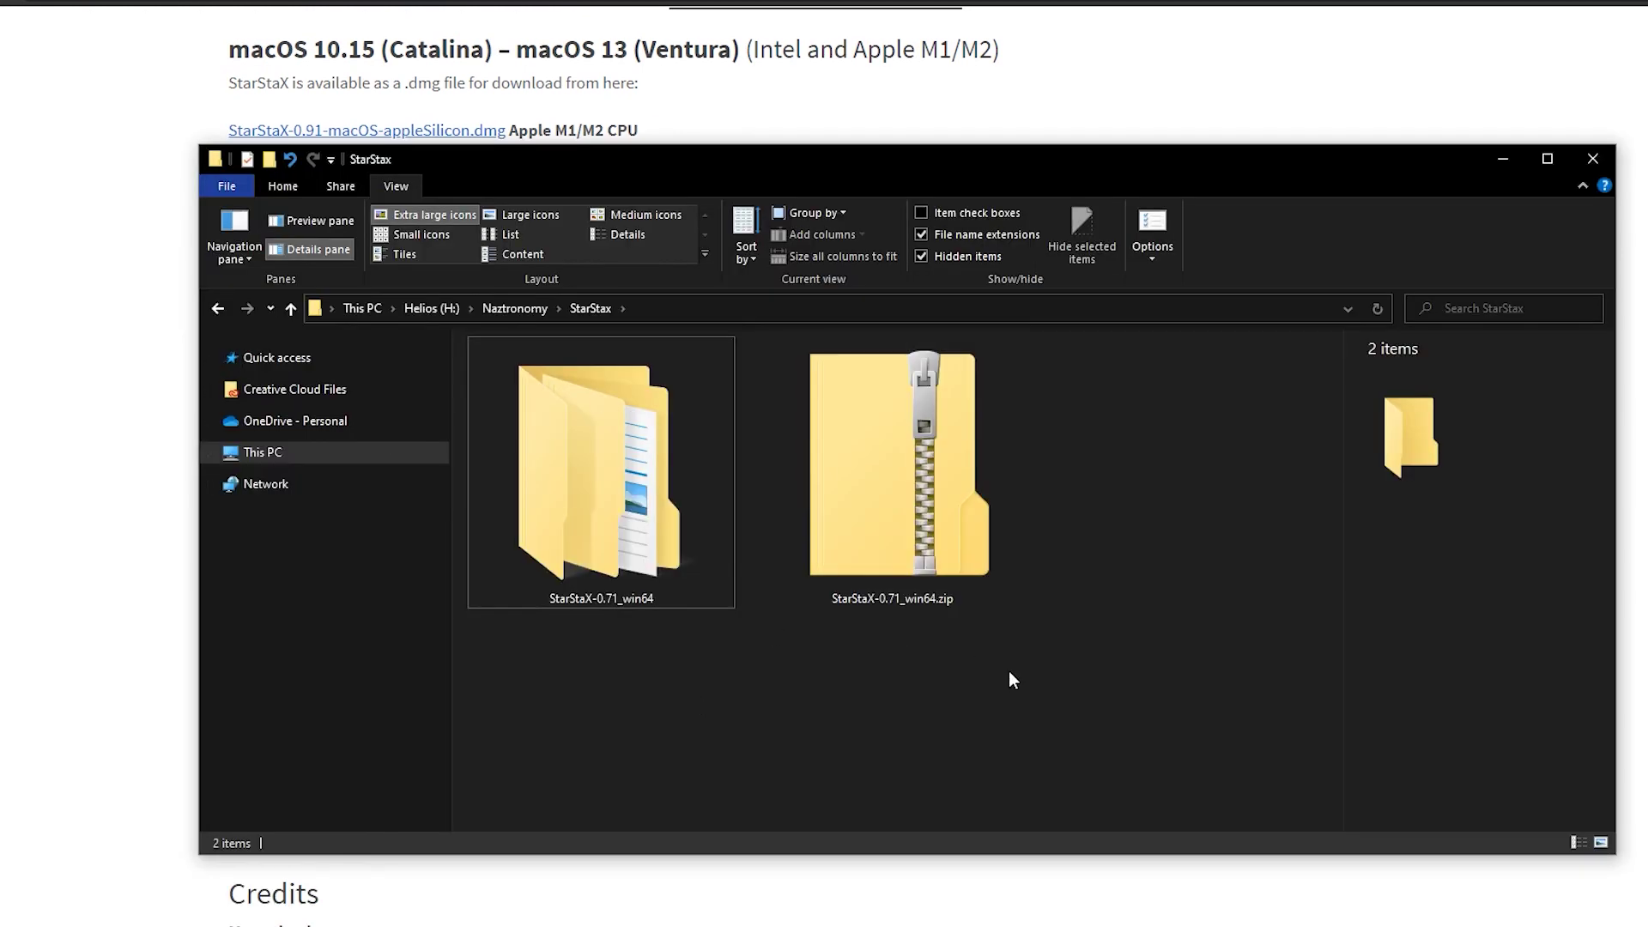
In File Explorer, go through the extracted StarStaX-0.71_win64 folder into StarStaX-0.71 and launch StarStaX.exe.
left_click(898, 490)
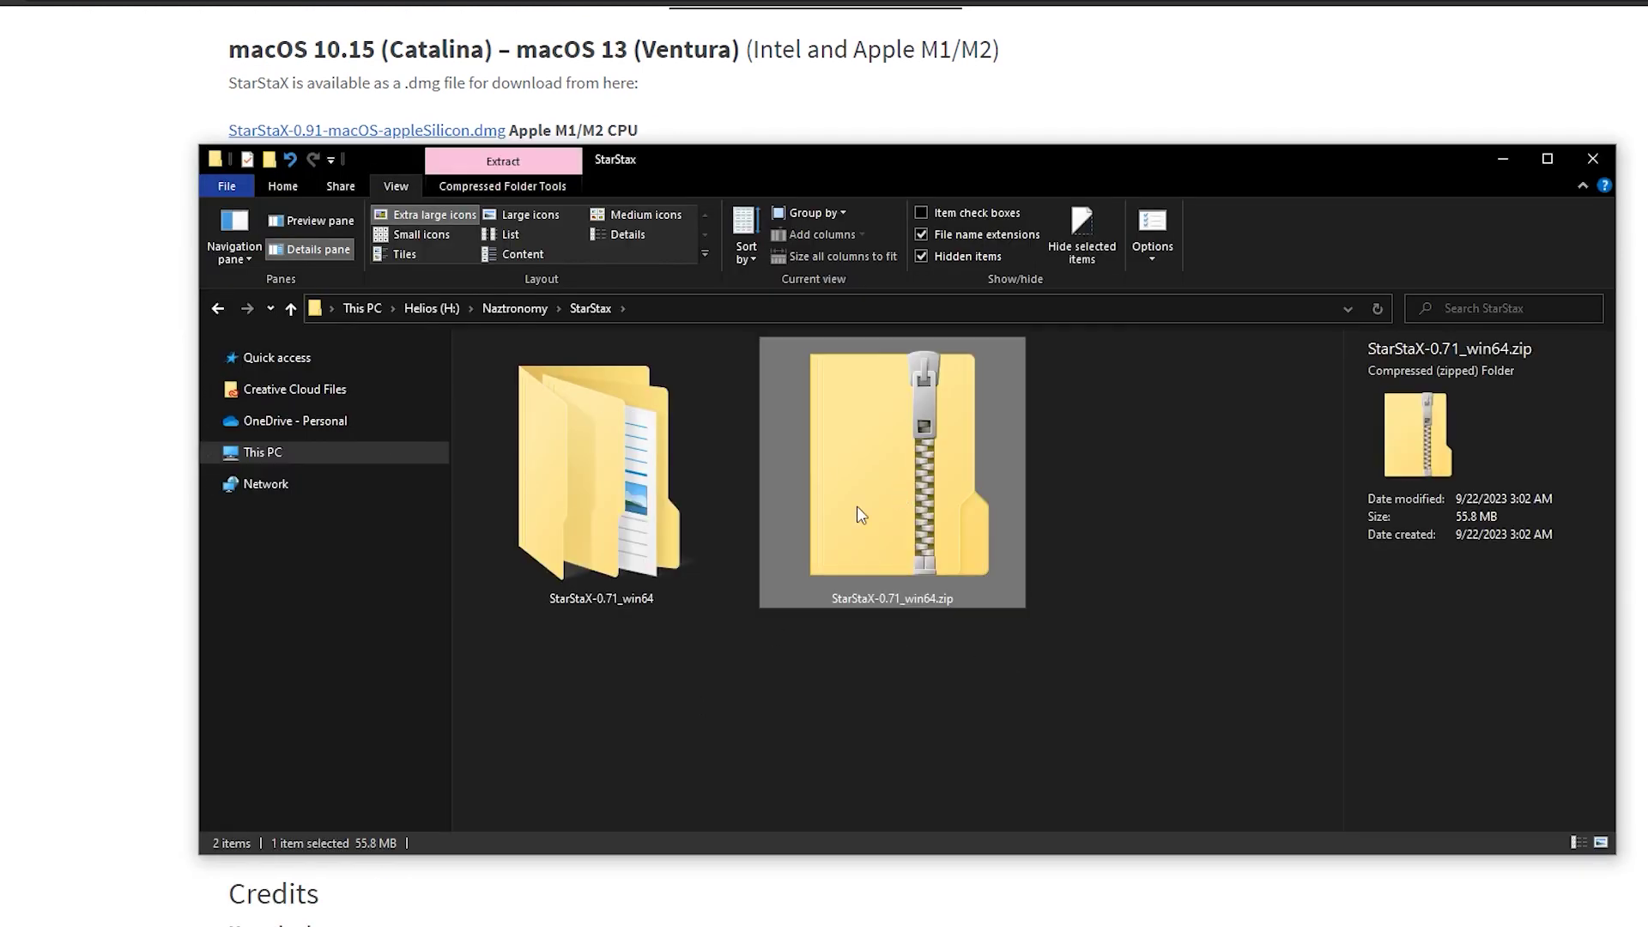
double_click(611, 502)
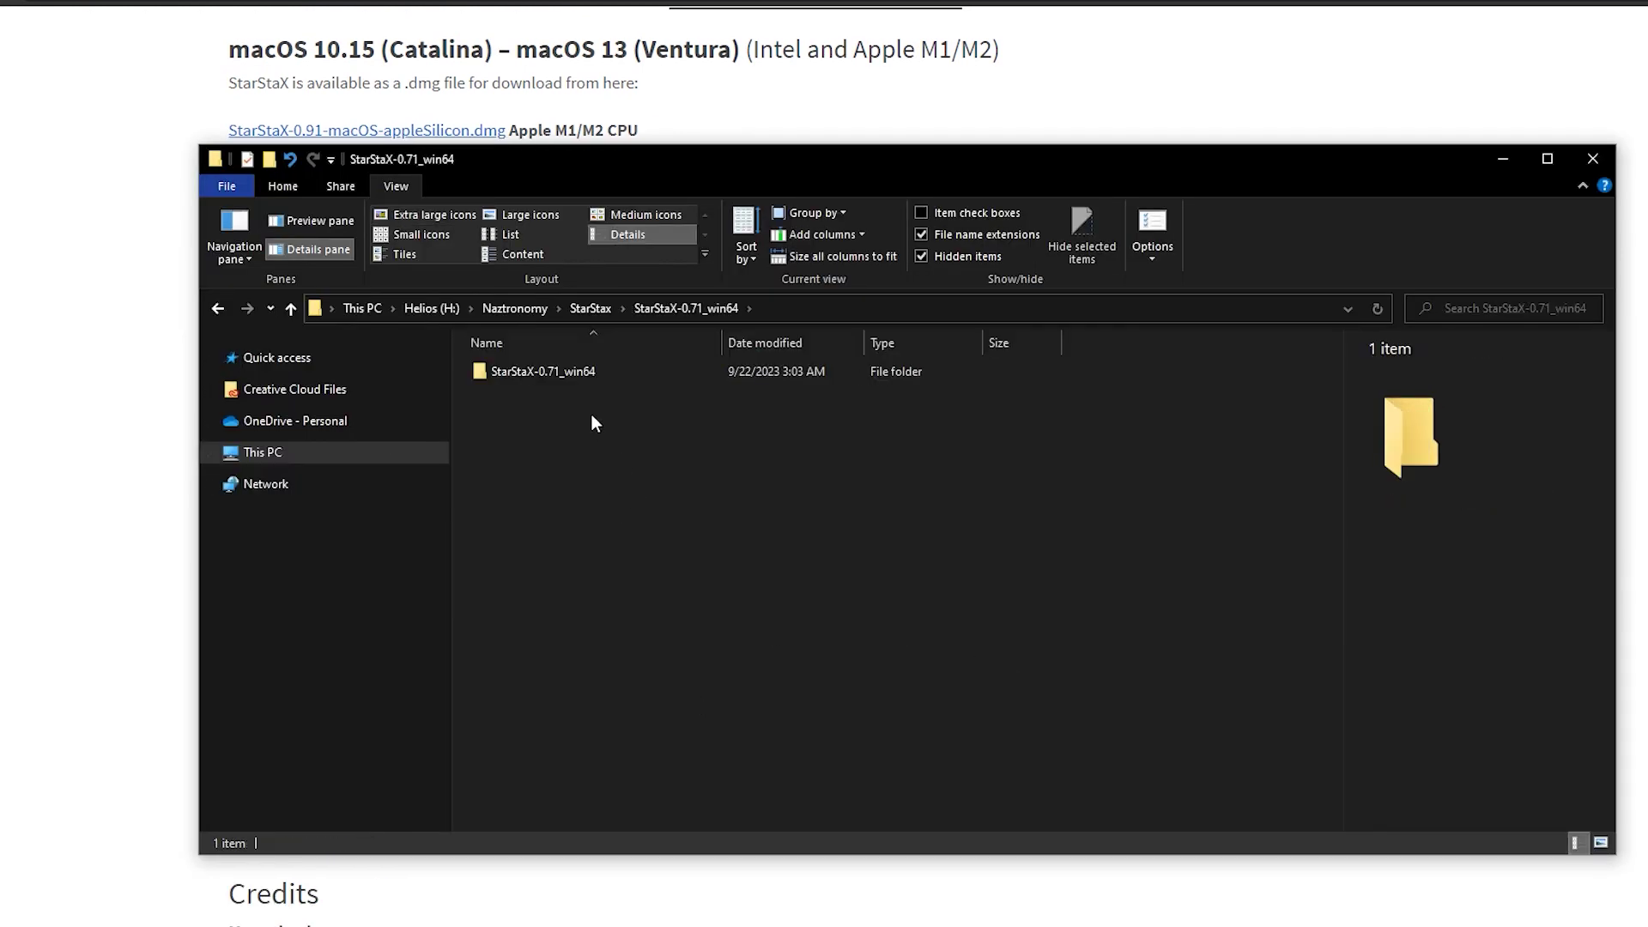
double_click(538, 374)
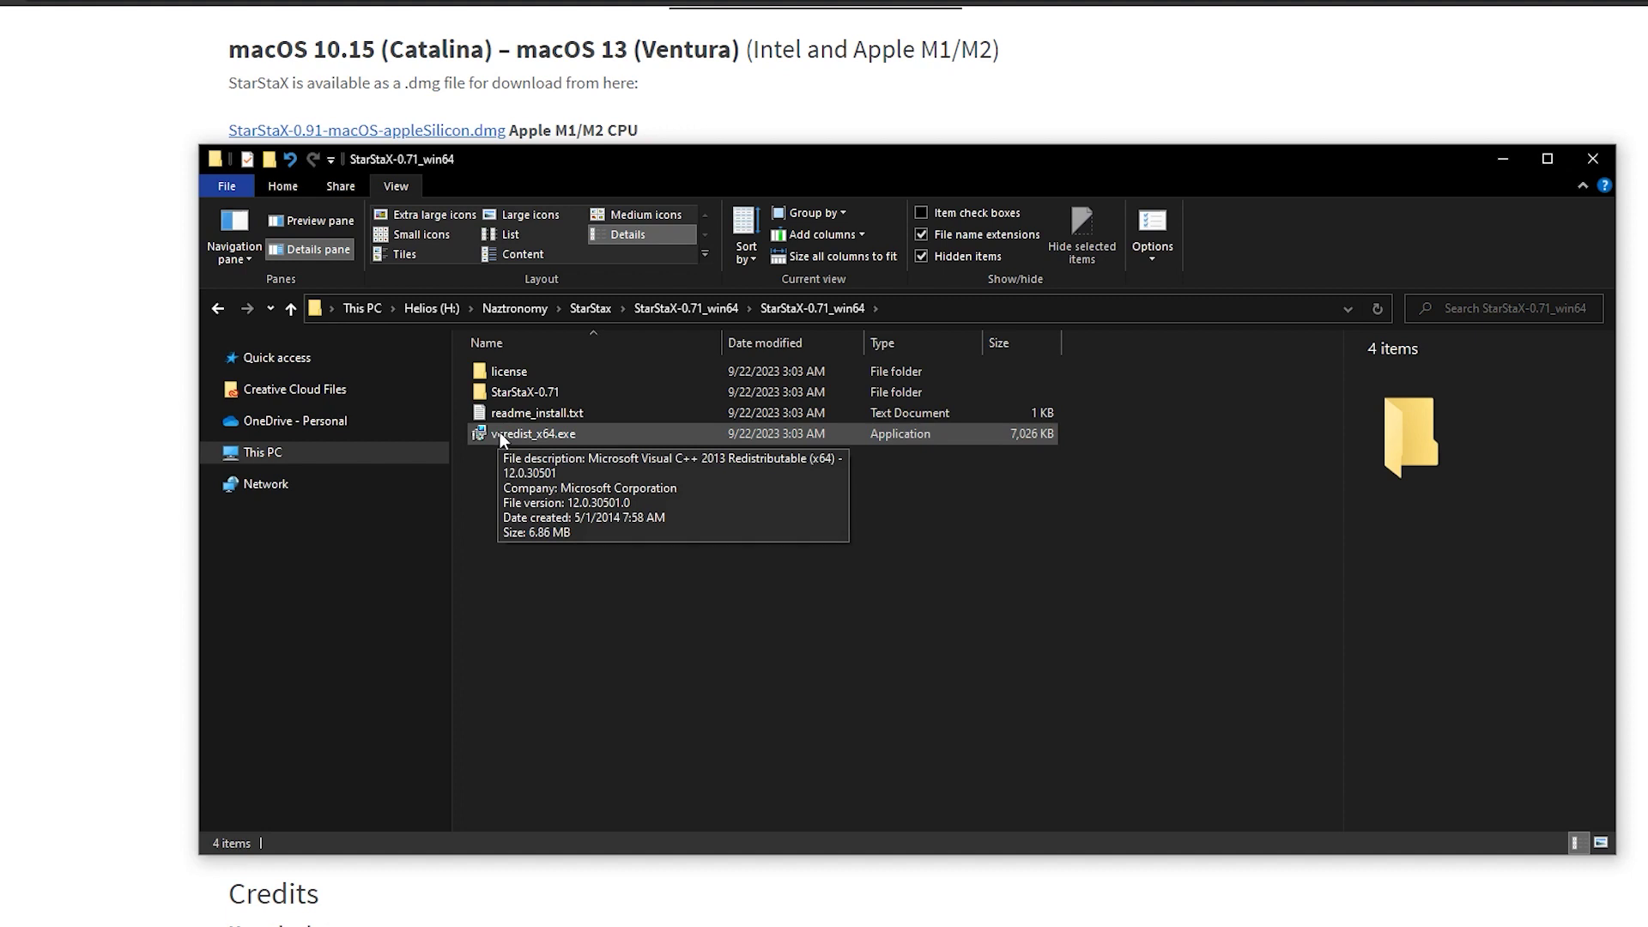
double_click(527, 392)
scroll(701, 558, "down", 15)
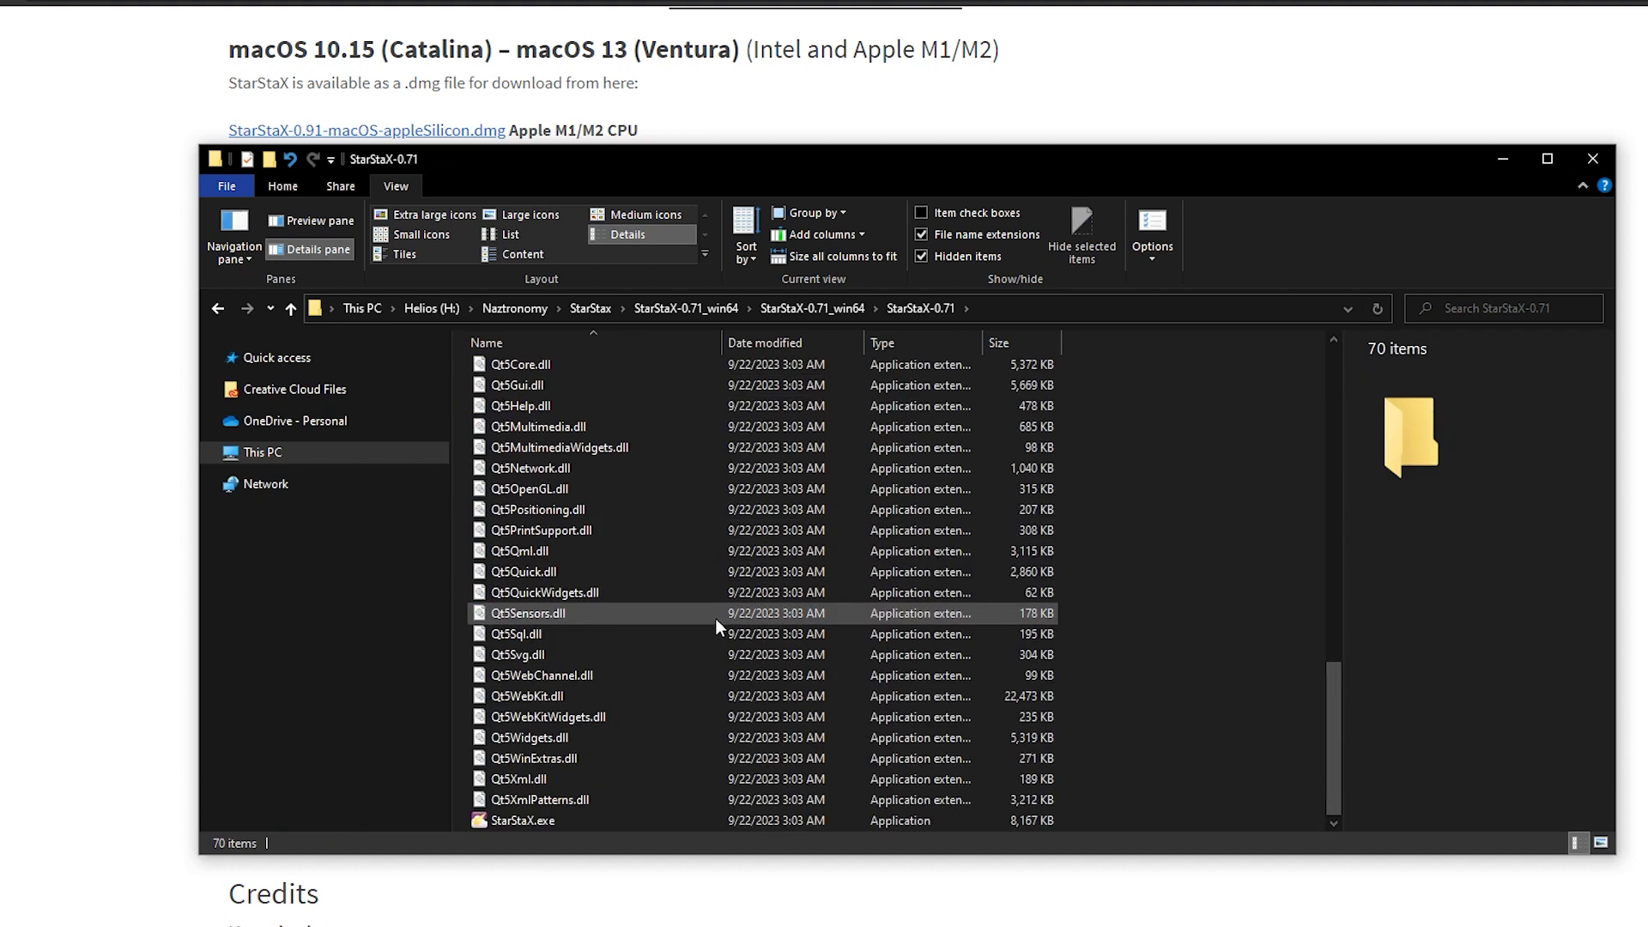
double_click(529, 821)
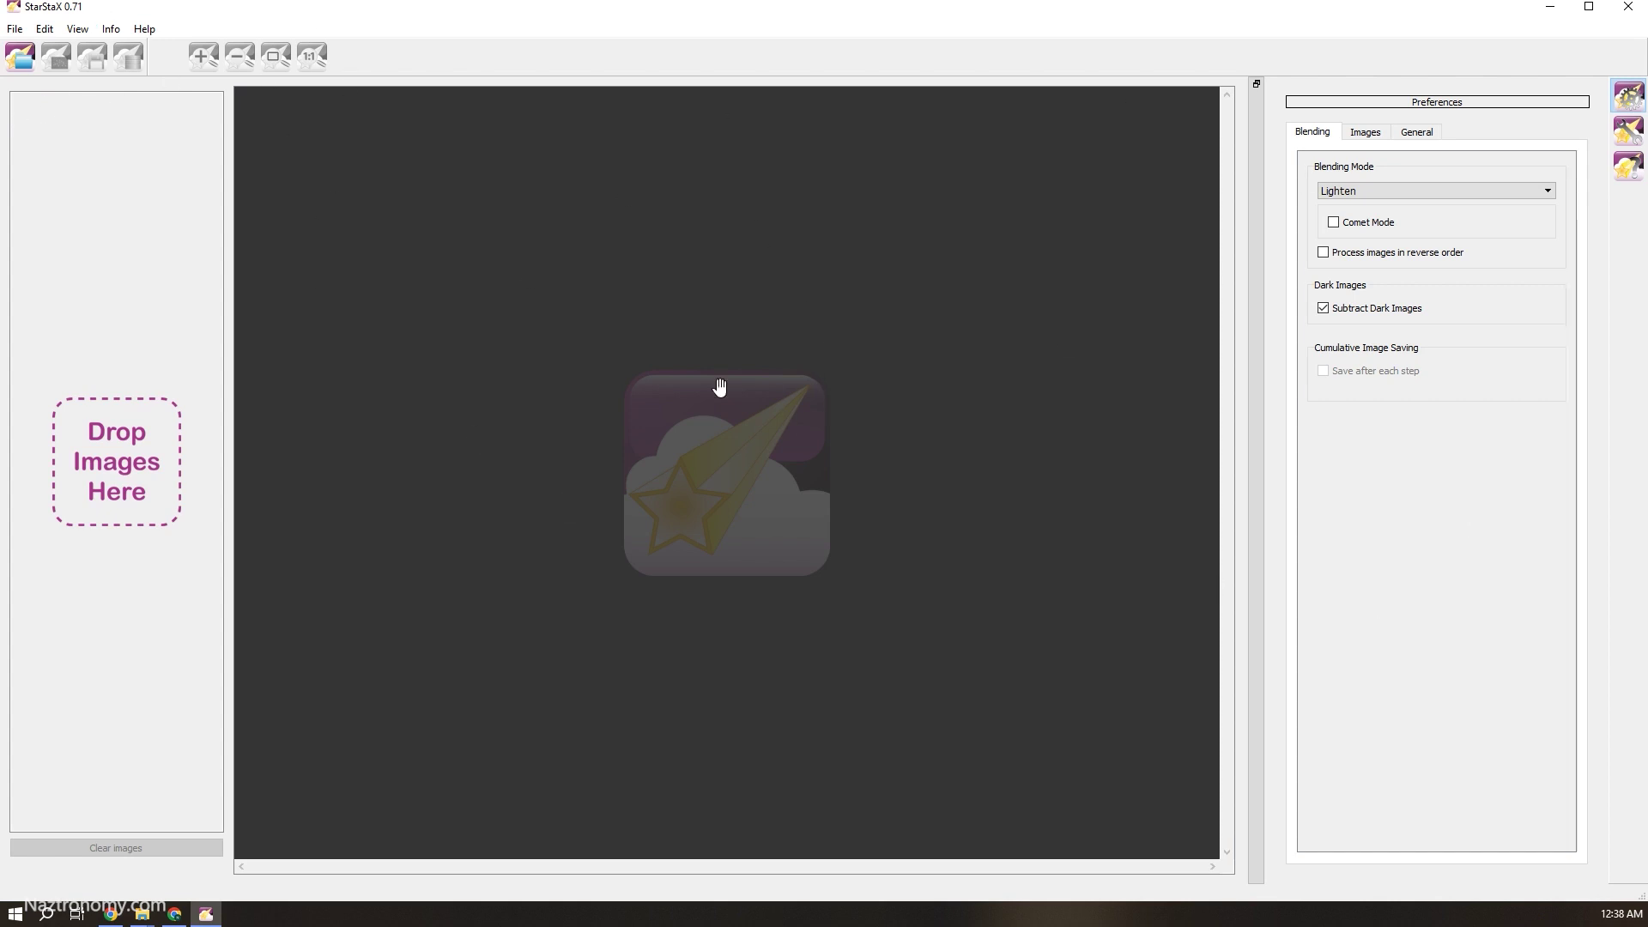
left_click(15, 28)
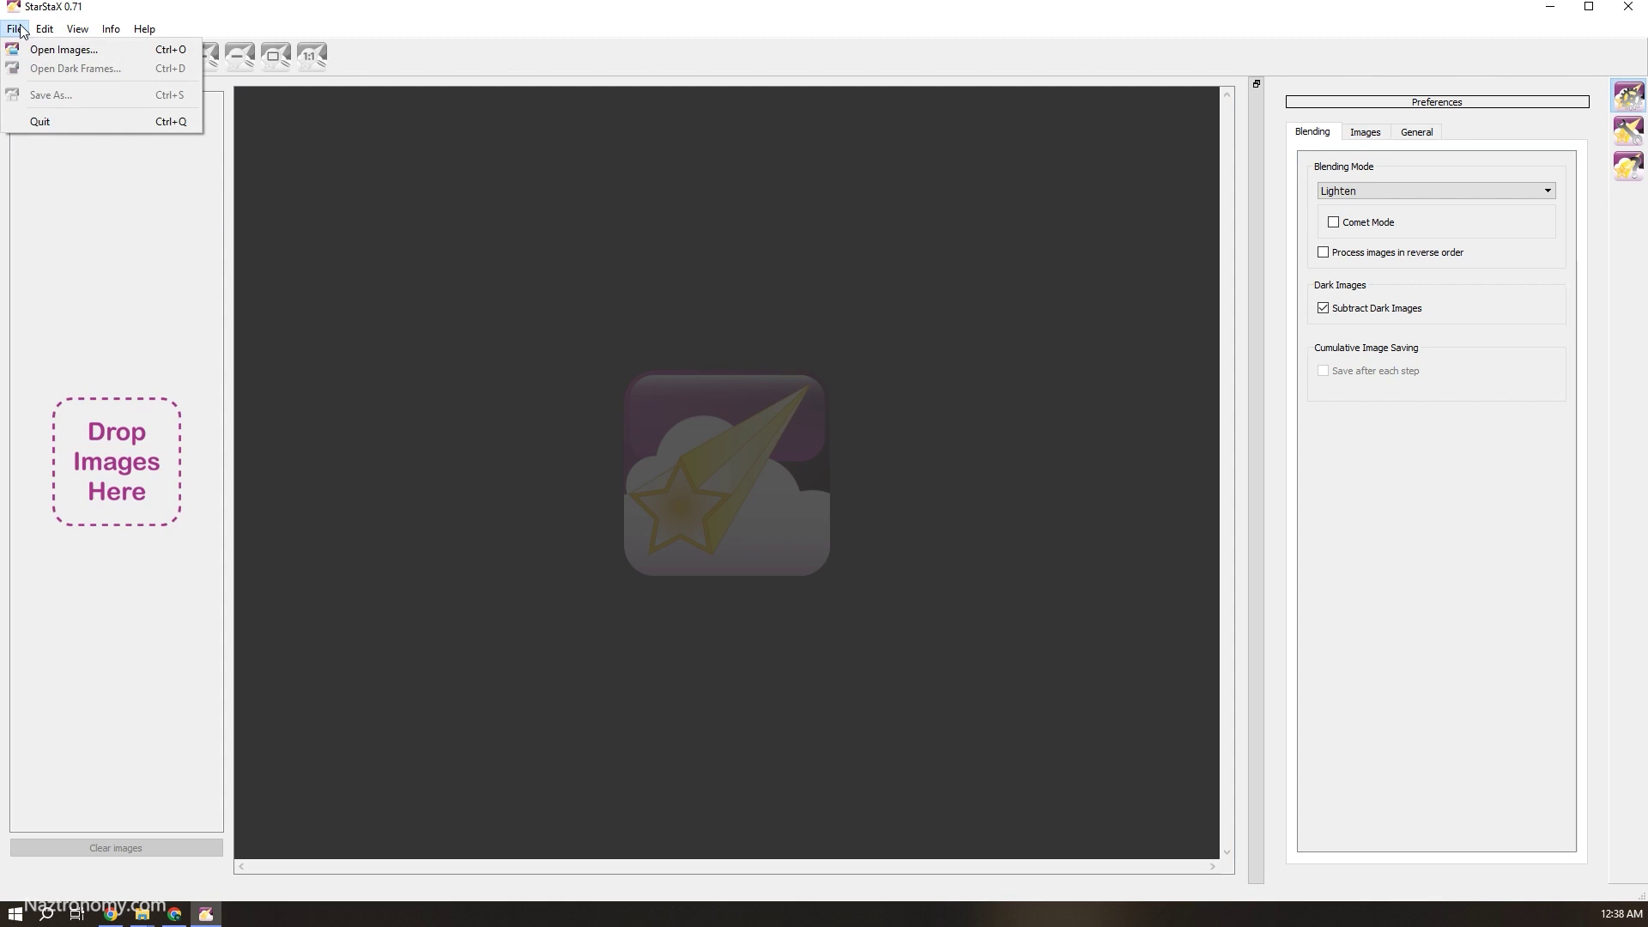
left_click(77, 55)
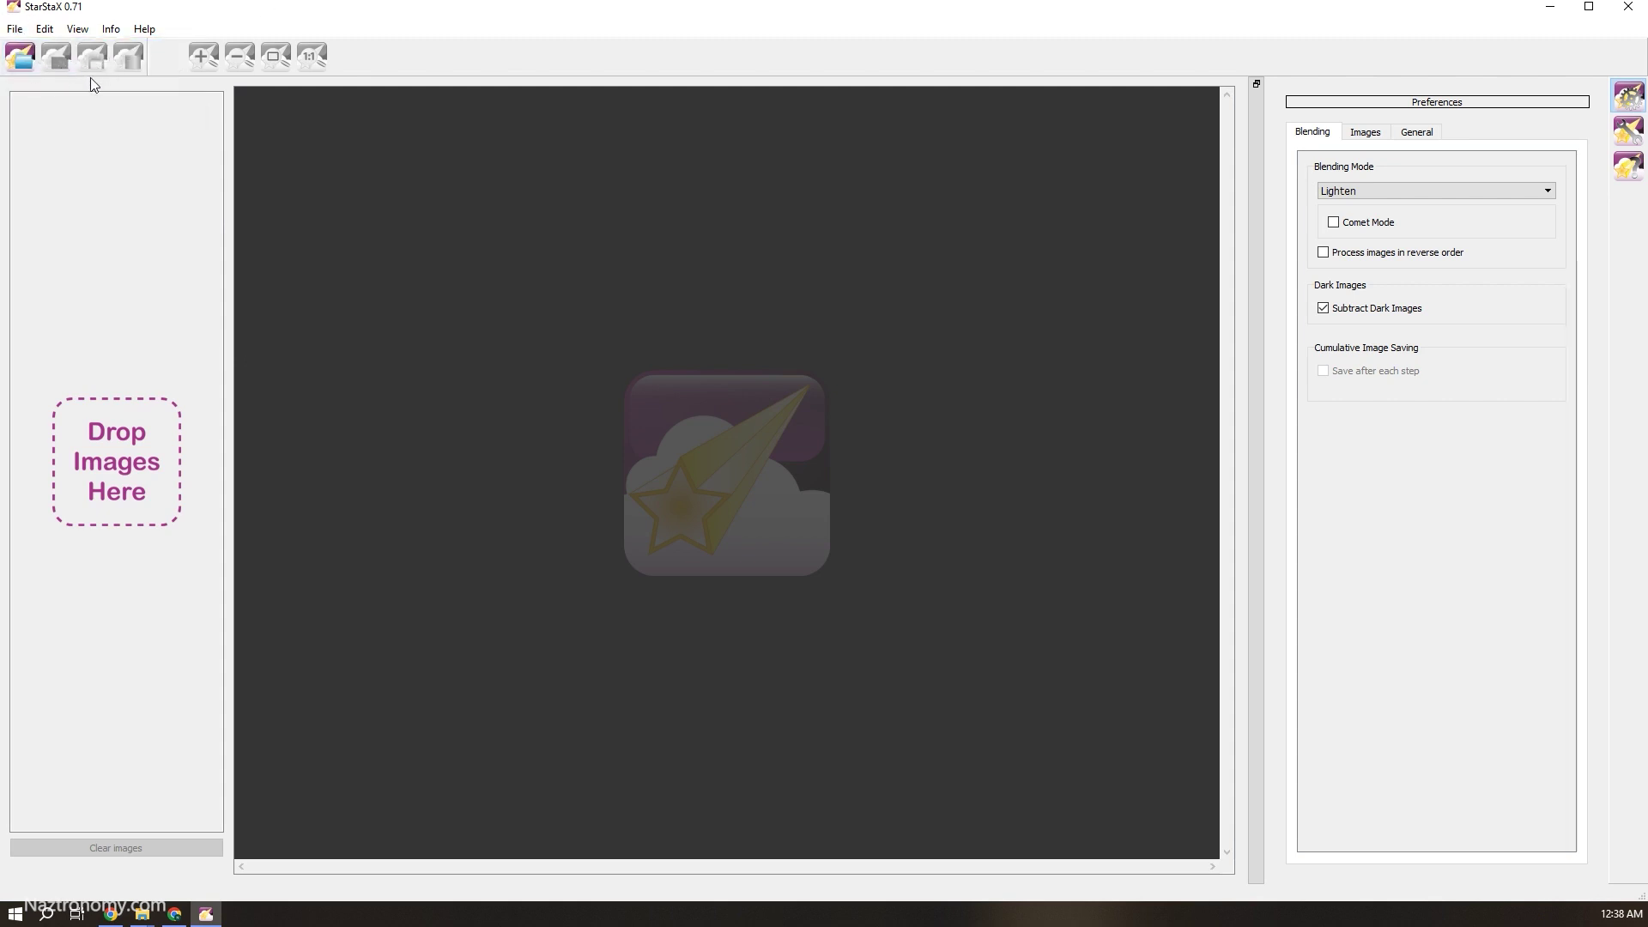
left_click(45, 29)
mouse_move(77, 28)
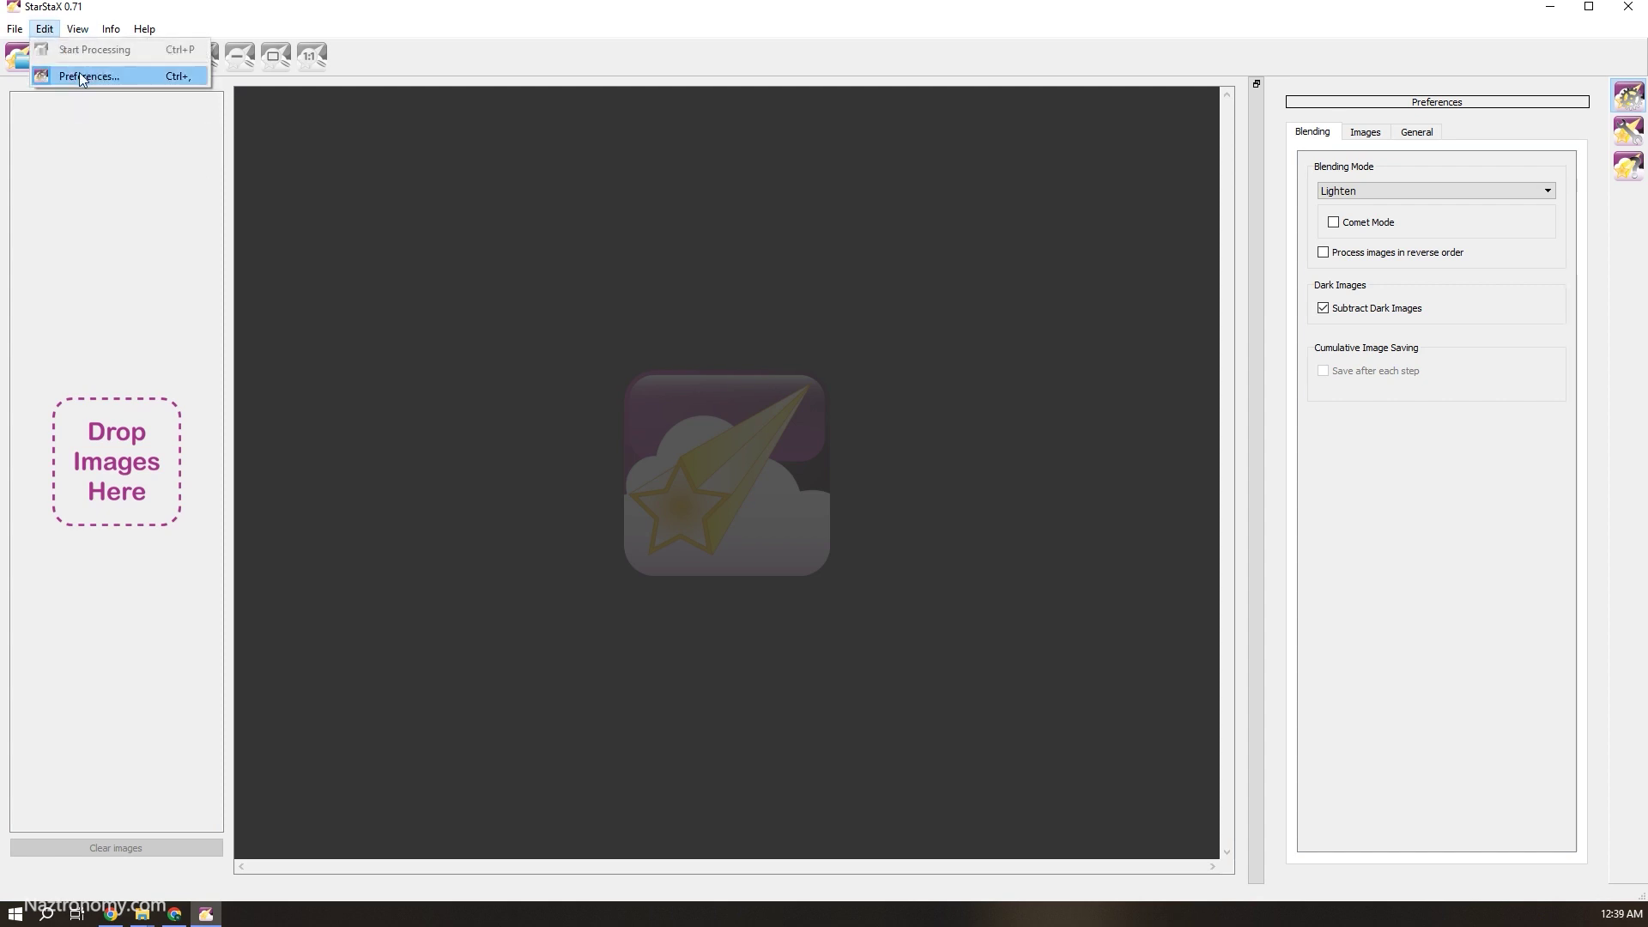
left_click(137, 113)
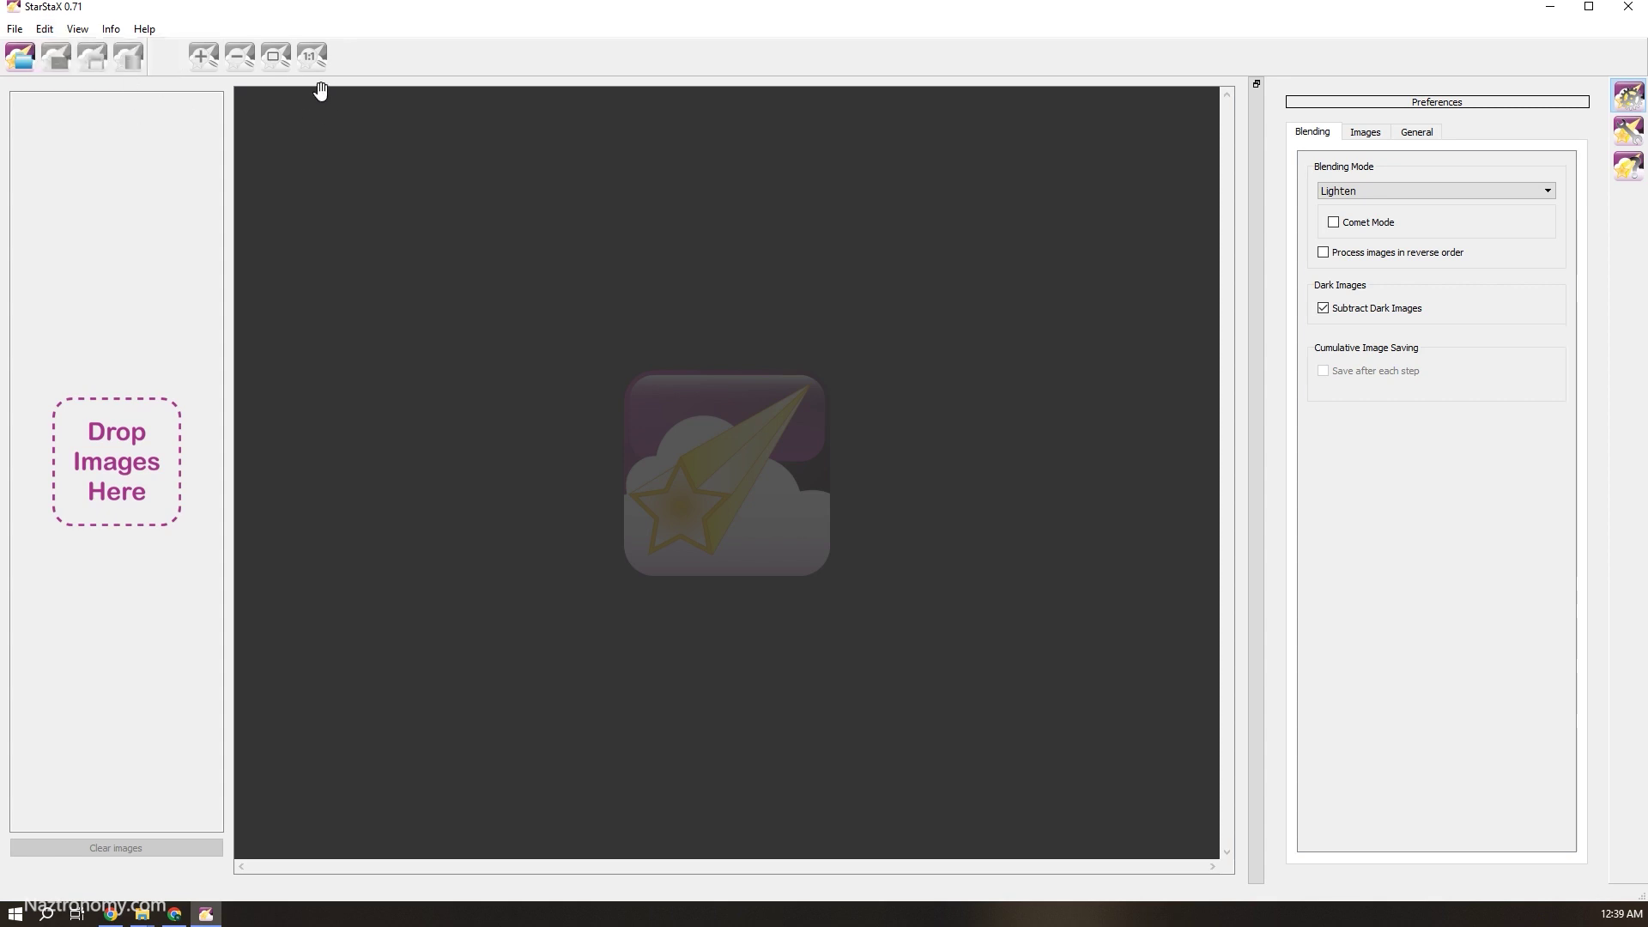
Hide the Preferences panel and show it again.
left_click(1628, 102)
left_click(1629, 102)
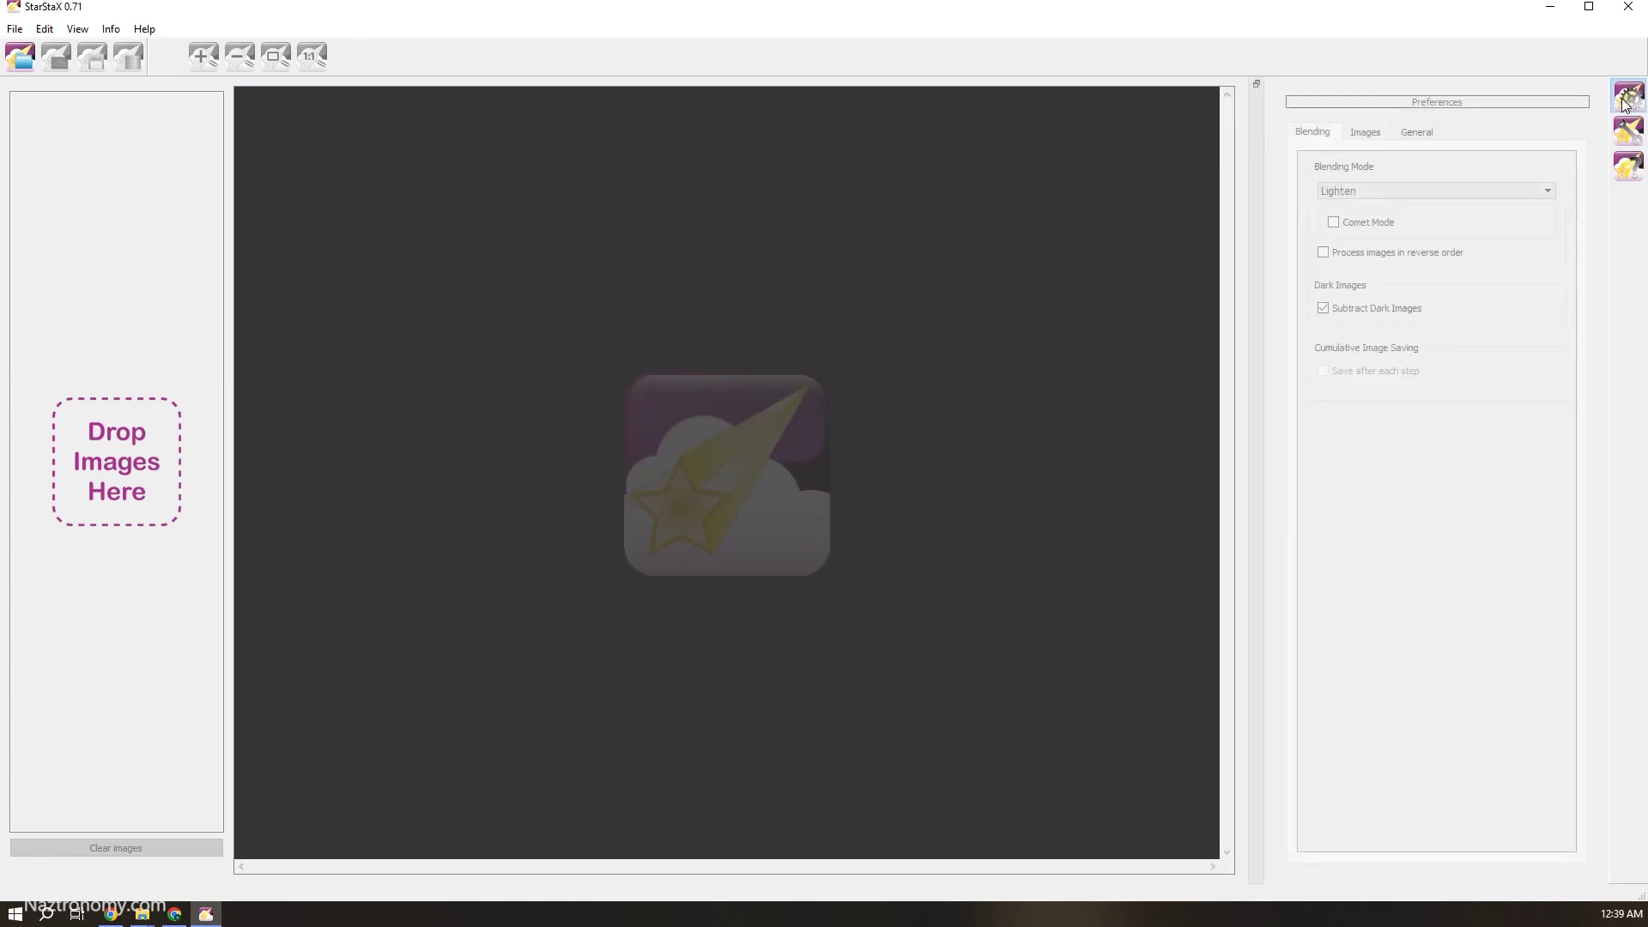
left_click(1631, 105)
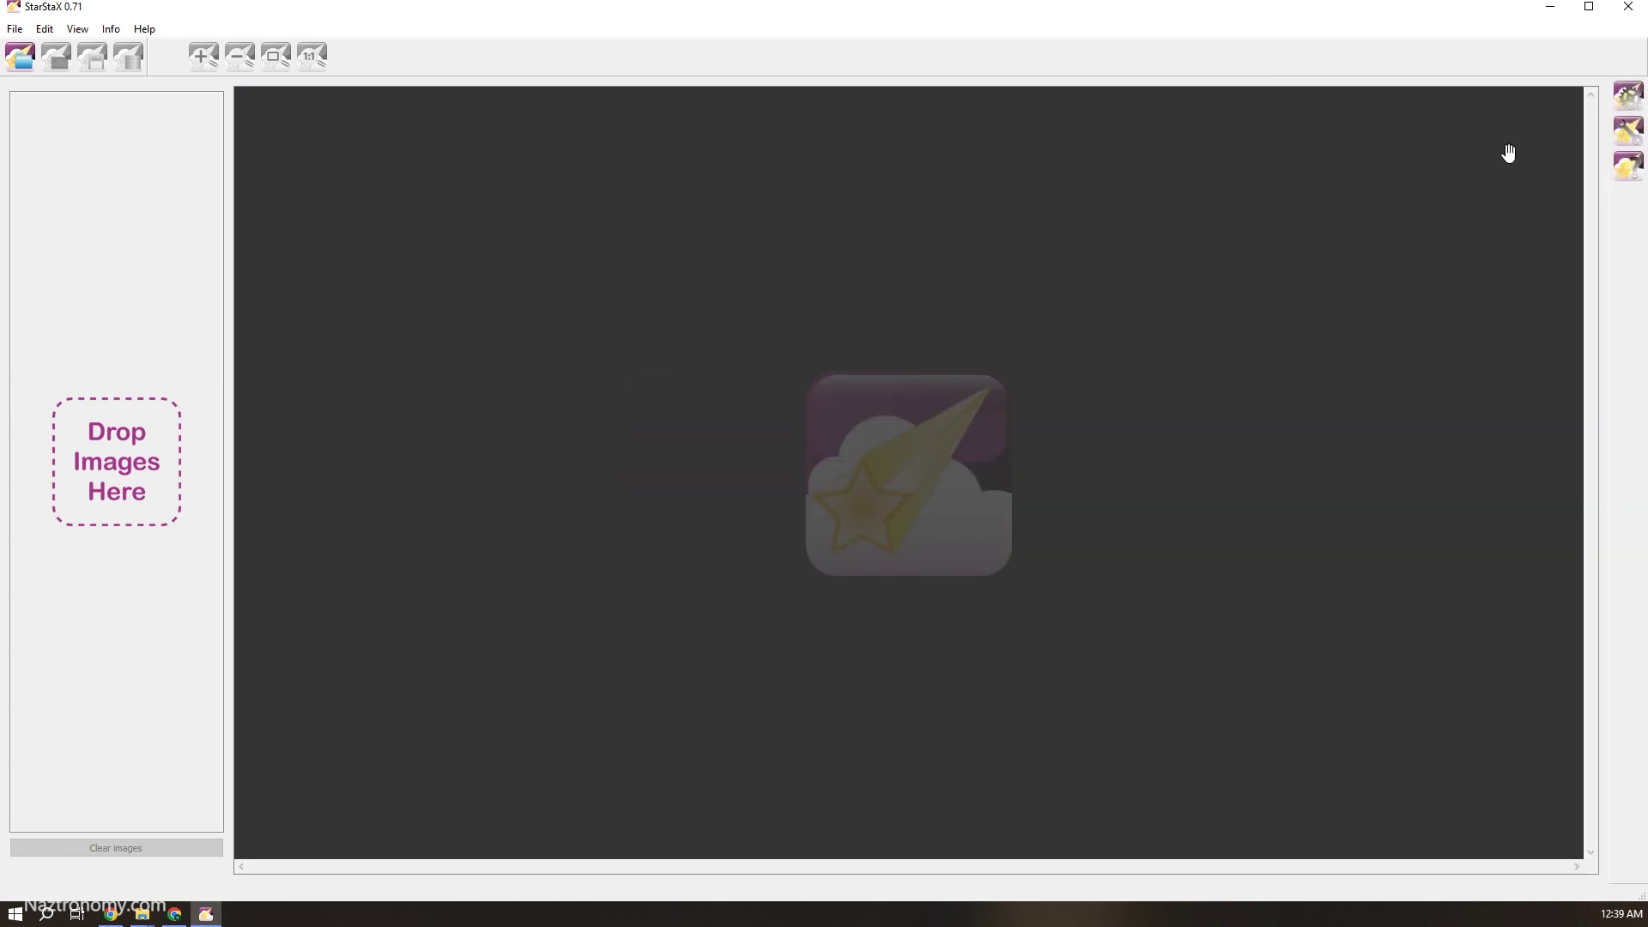
left_click(1629, 99)
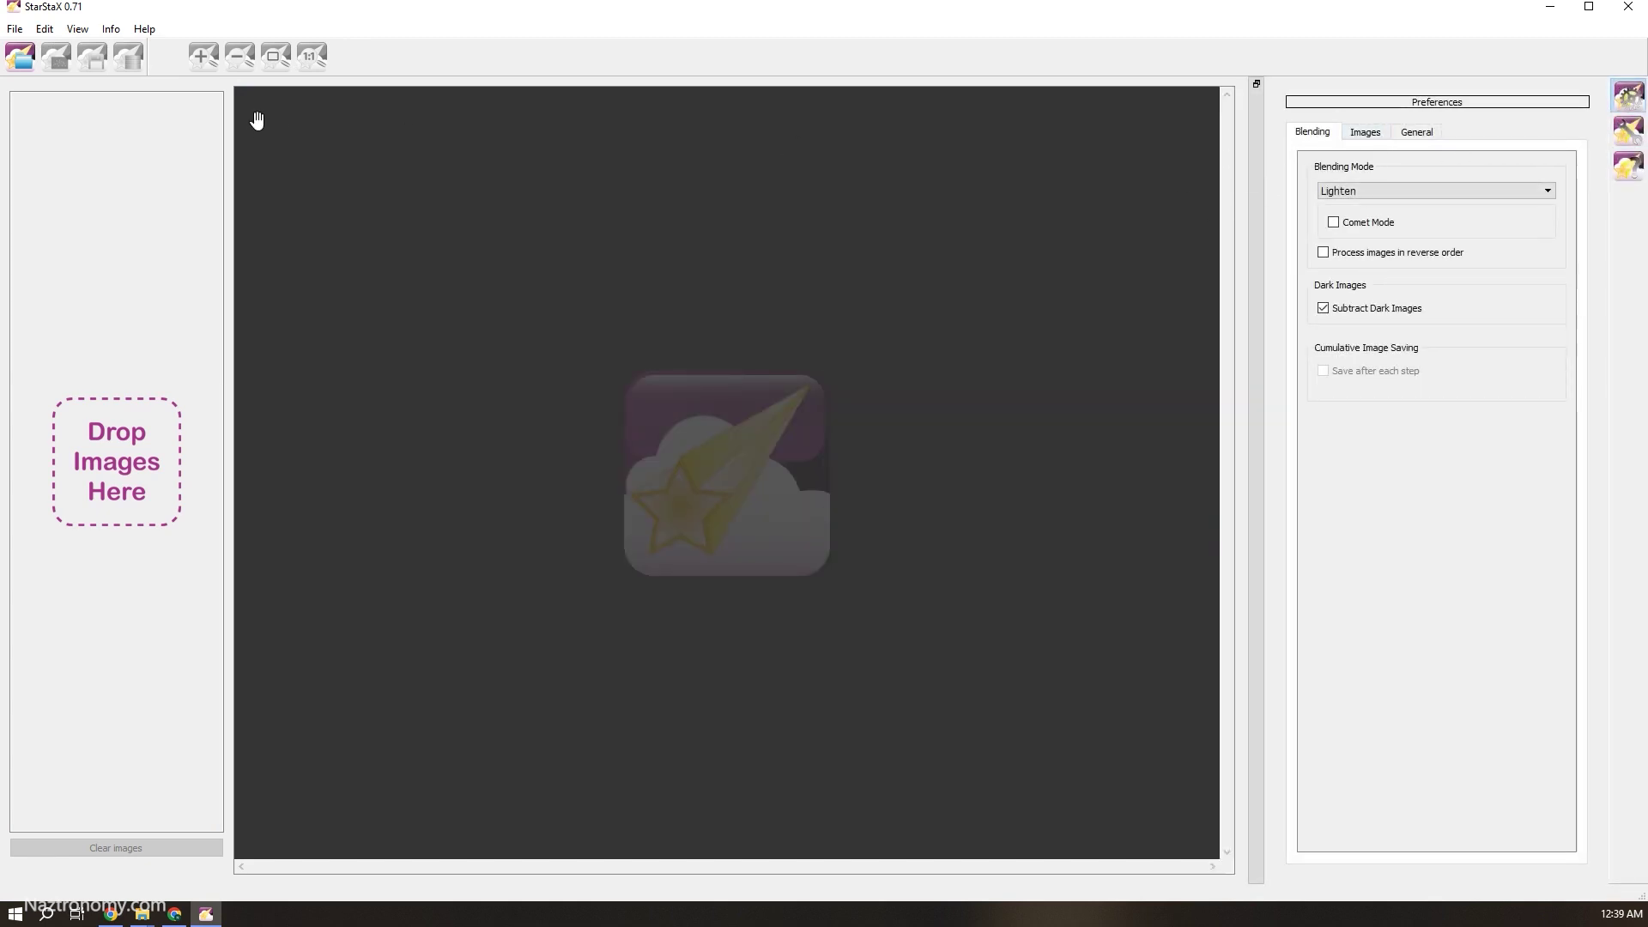
Examine the preferences for blending modes, image display and saving, and the general program settings.
left_click(1366, 188)
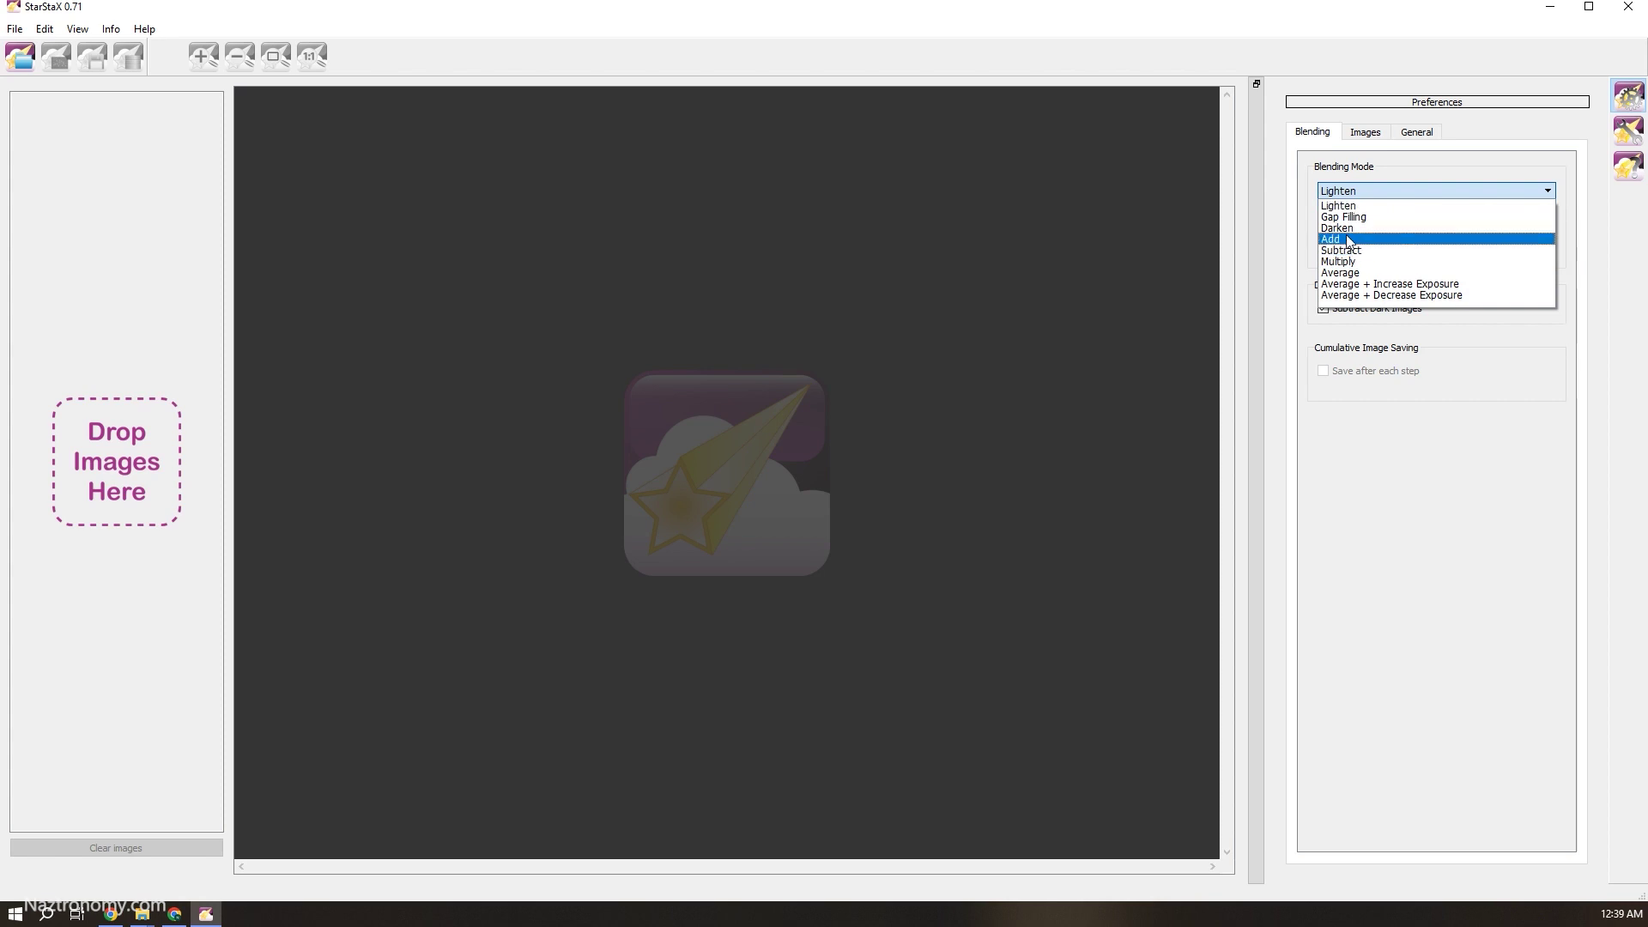
left_click(1423, 154)
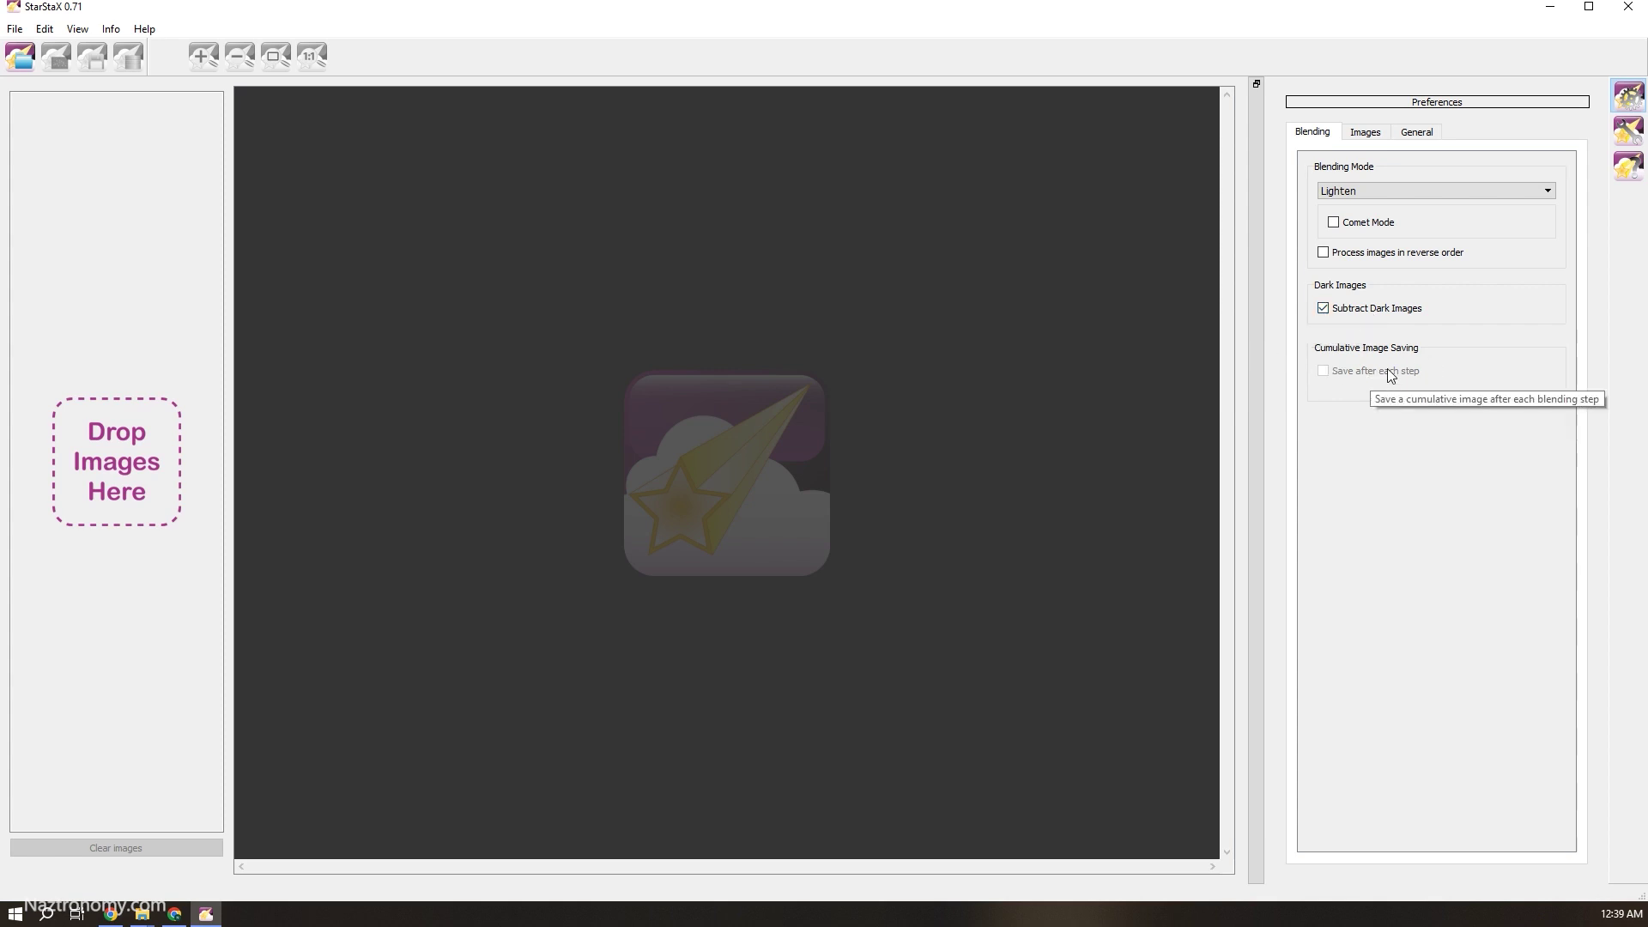
left_click(1372, 136)
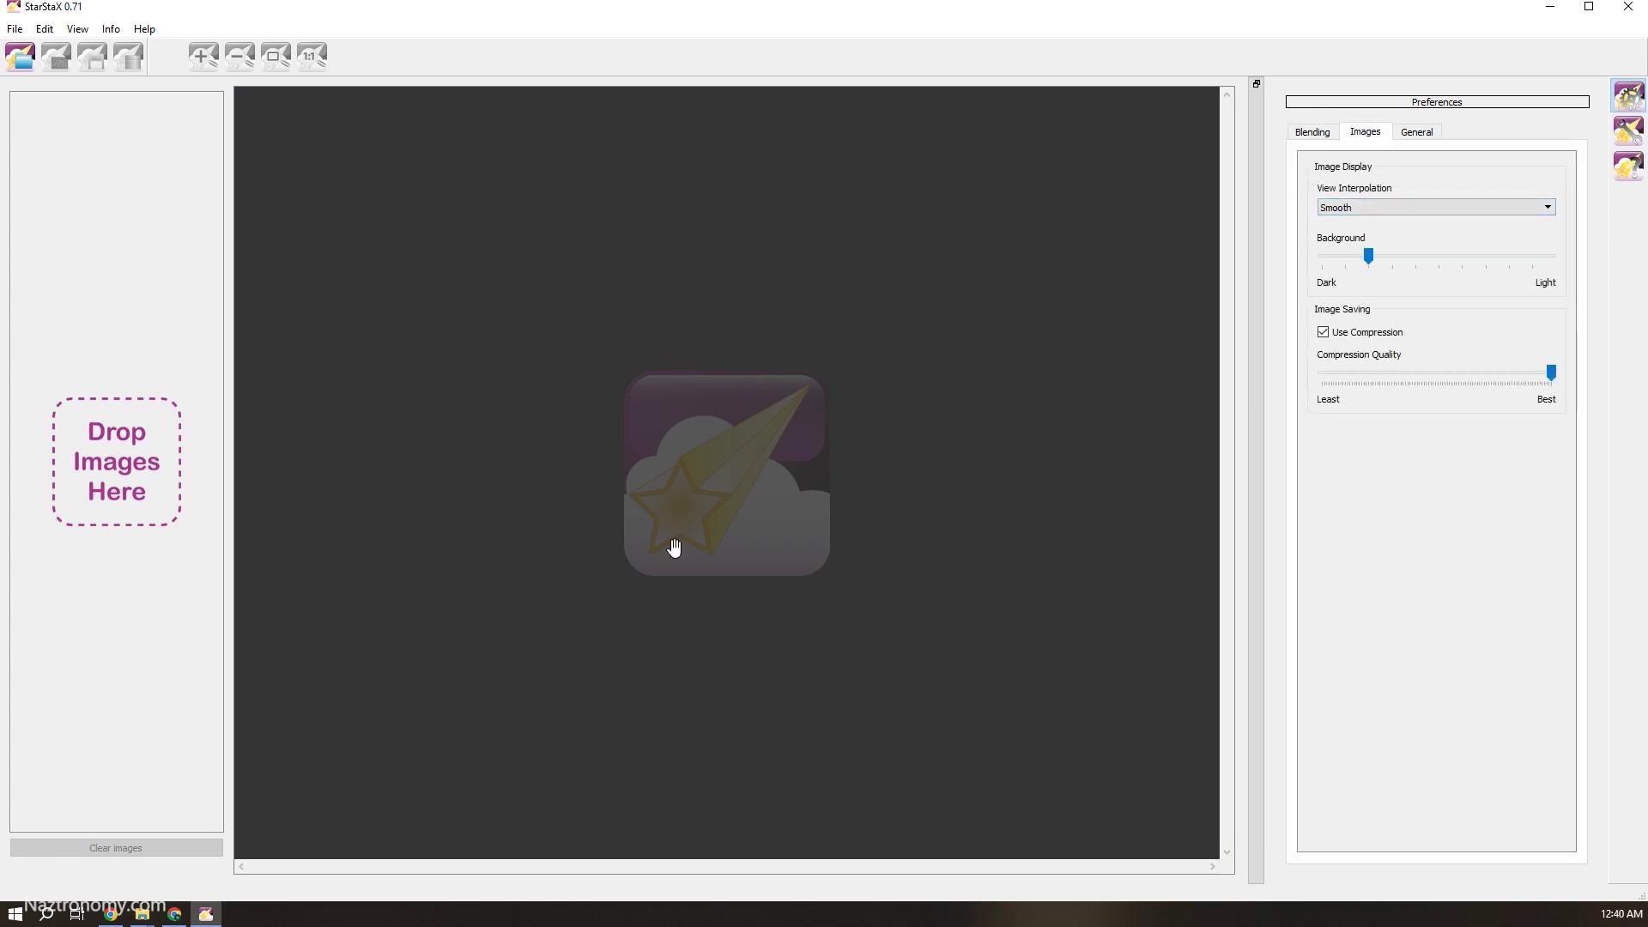
left_click(1350, 208)
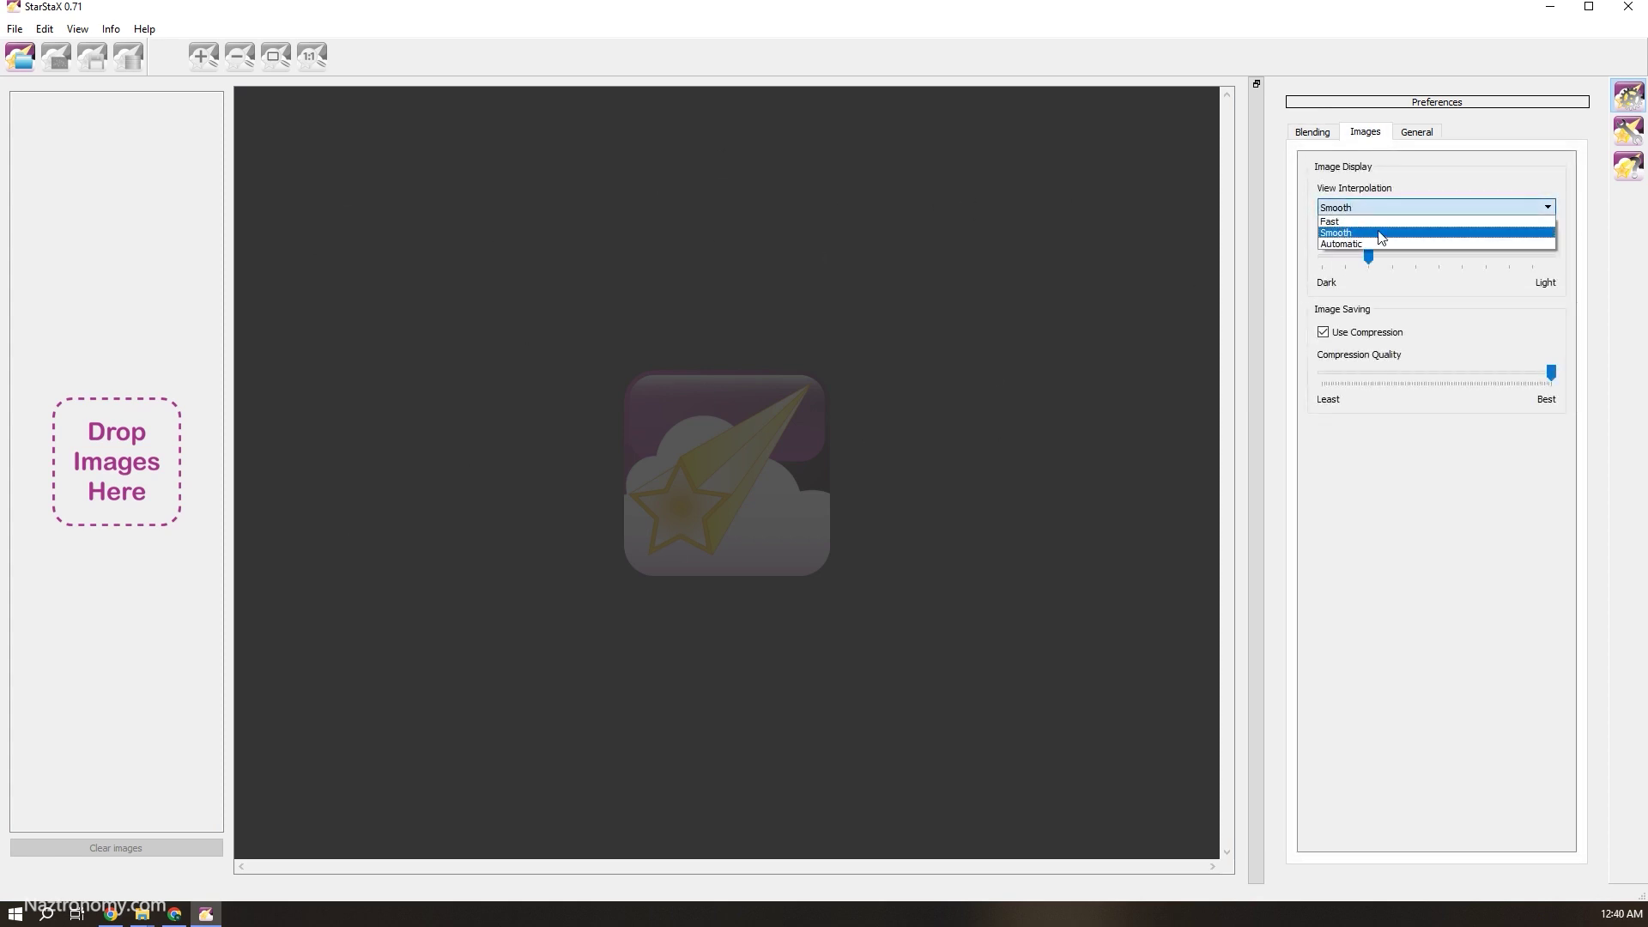
left_click(1455, 169)
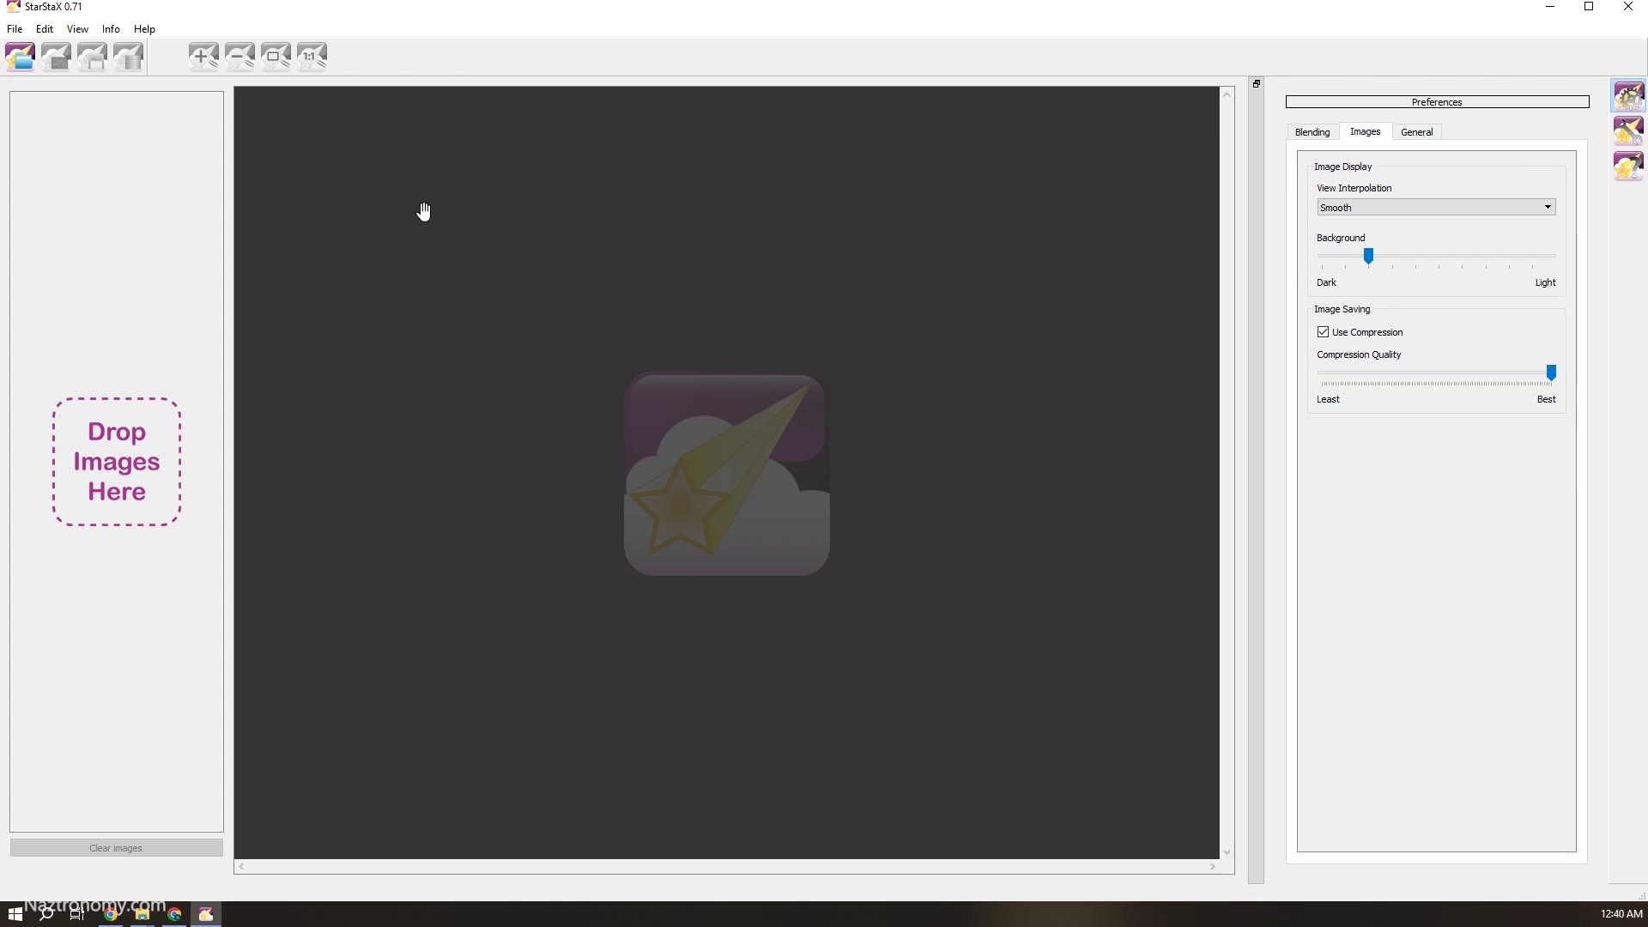
mouse_move(1368, 256)
left_mouse_down()
mouse_move(1580, 270)
mouse_move(1476, 255)
mouse_move(1594, 249)
mouse_move(1368, 256)
left_mouse_up()
left_click(1415, 134)
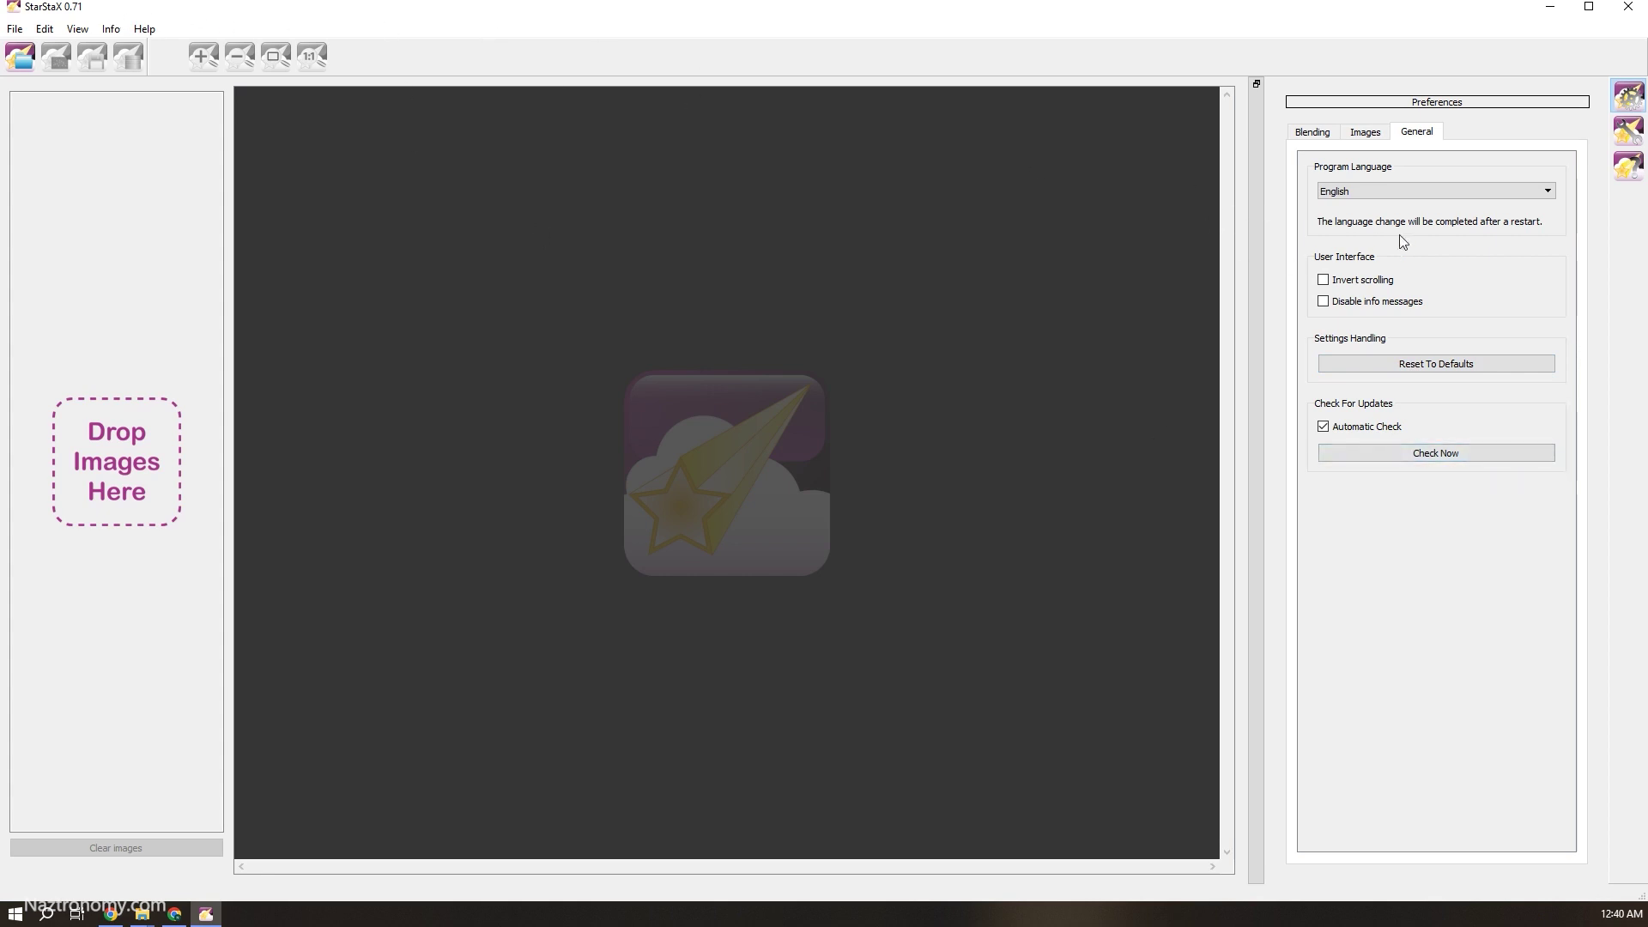
Look over the gap filling tools, read the help page on blending modes, and close the help.
left_click(1630, 133)
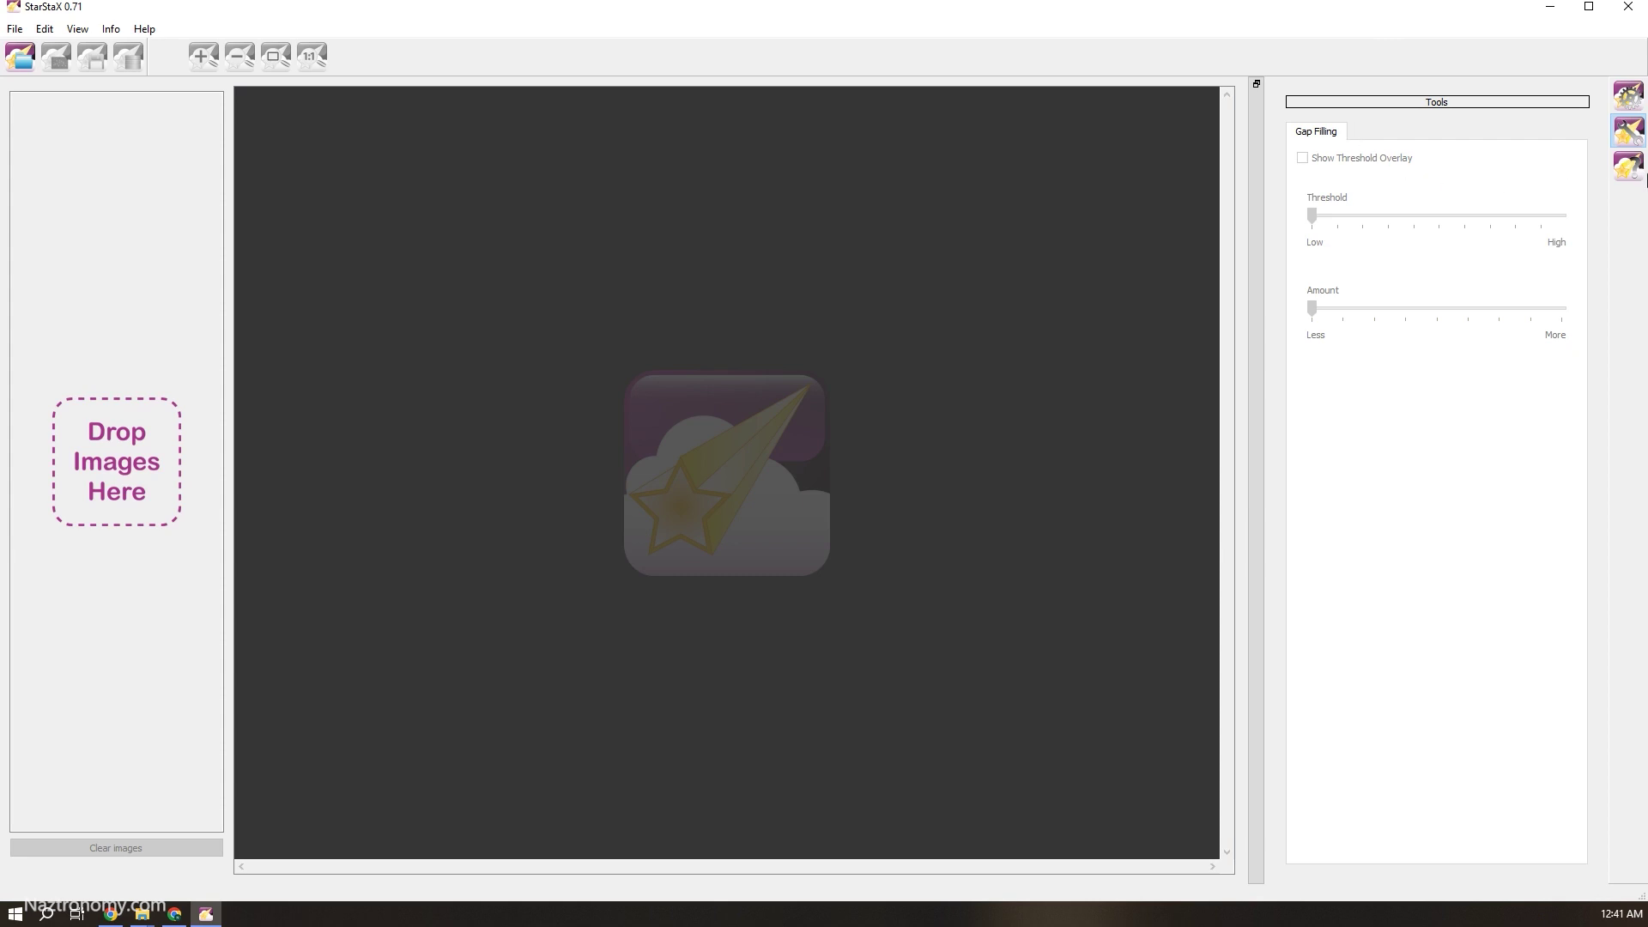
left_click(1638, 170)
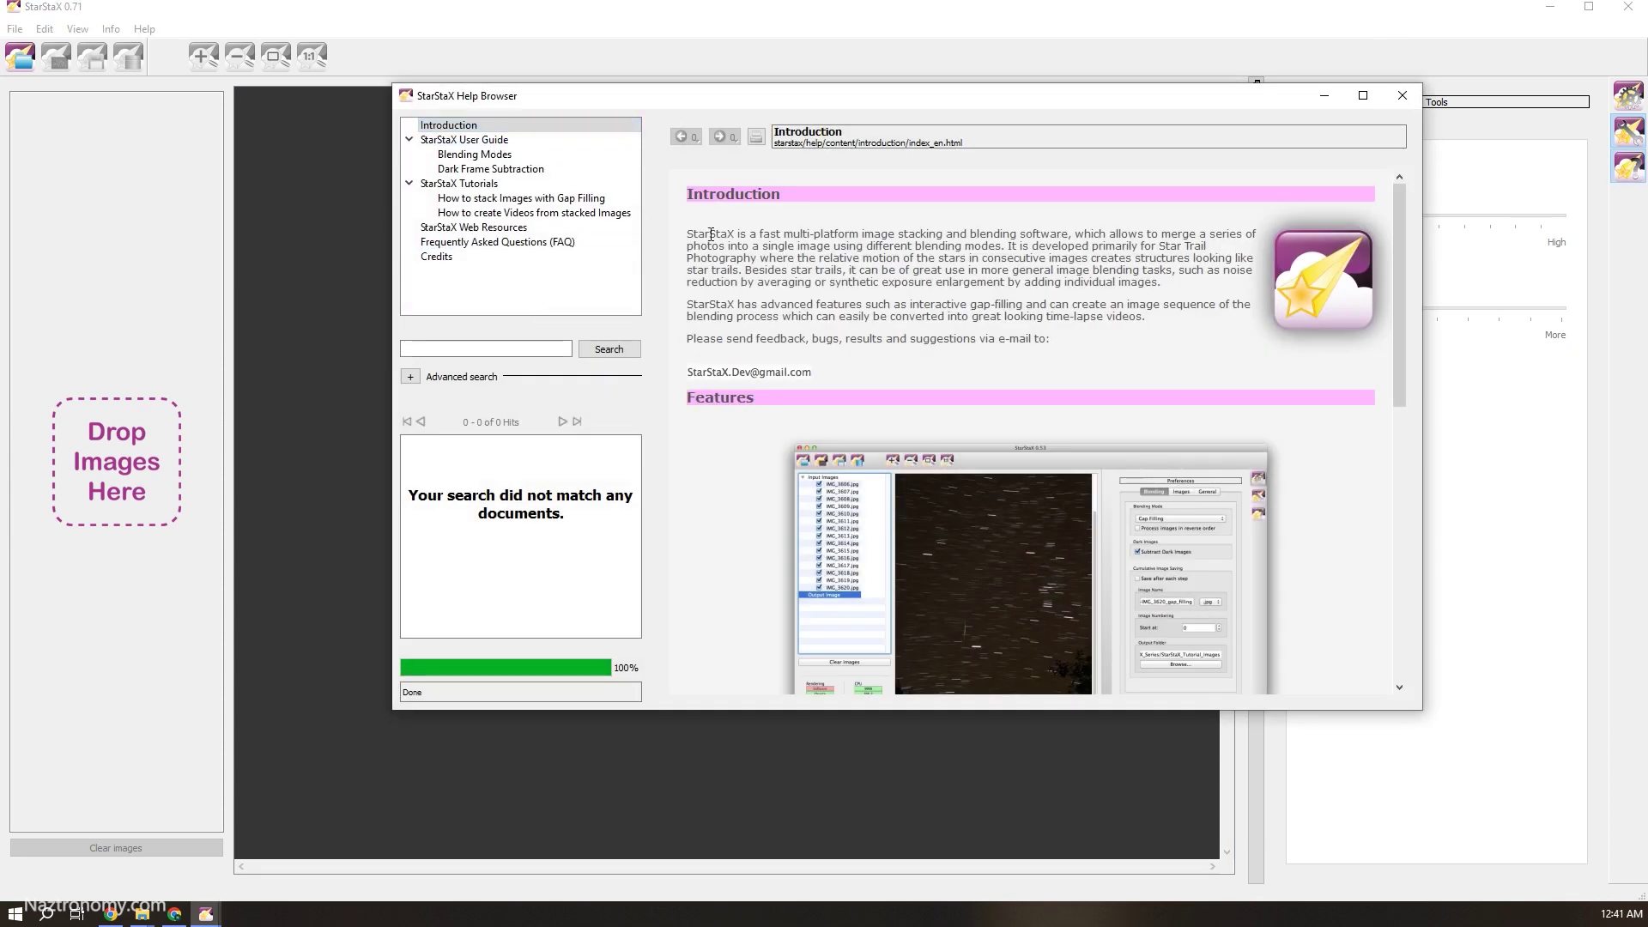
left_click(507, 169)
left_click(475, 154)
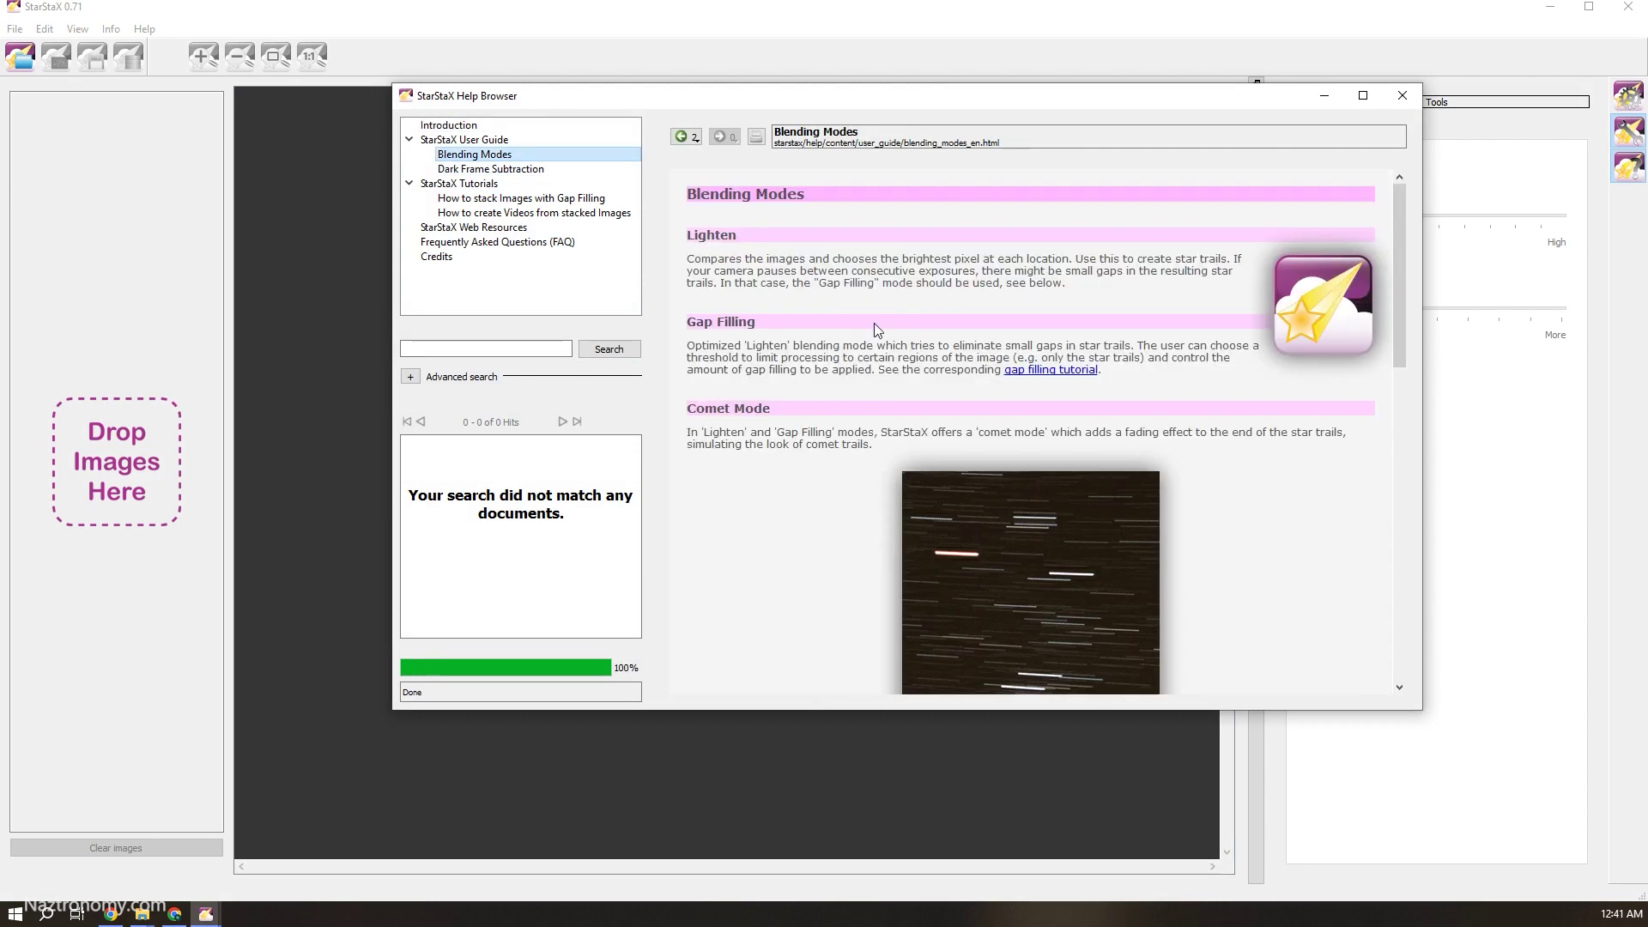
scroll(849, 429, "down", 10)
scroll(850, 429, "down", 5)
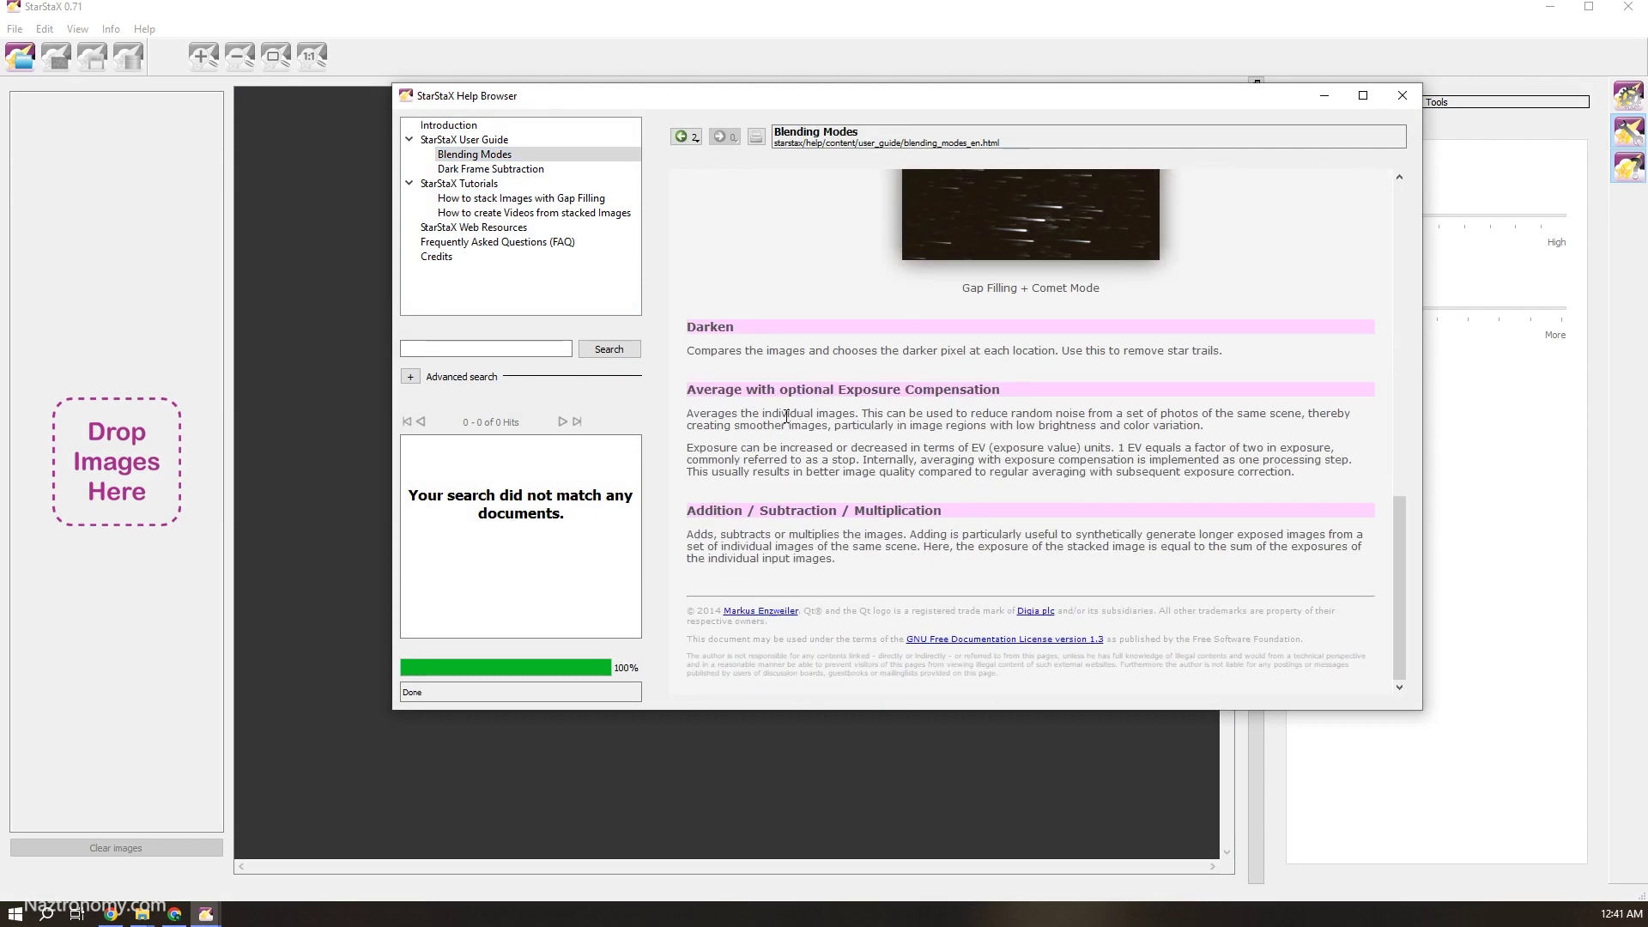
left_click(1401, 97)
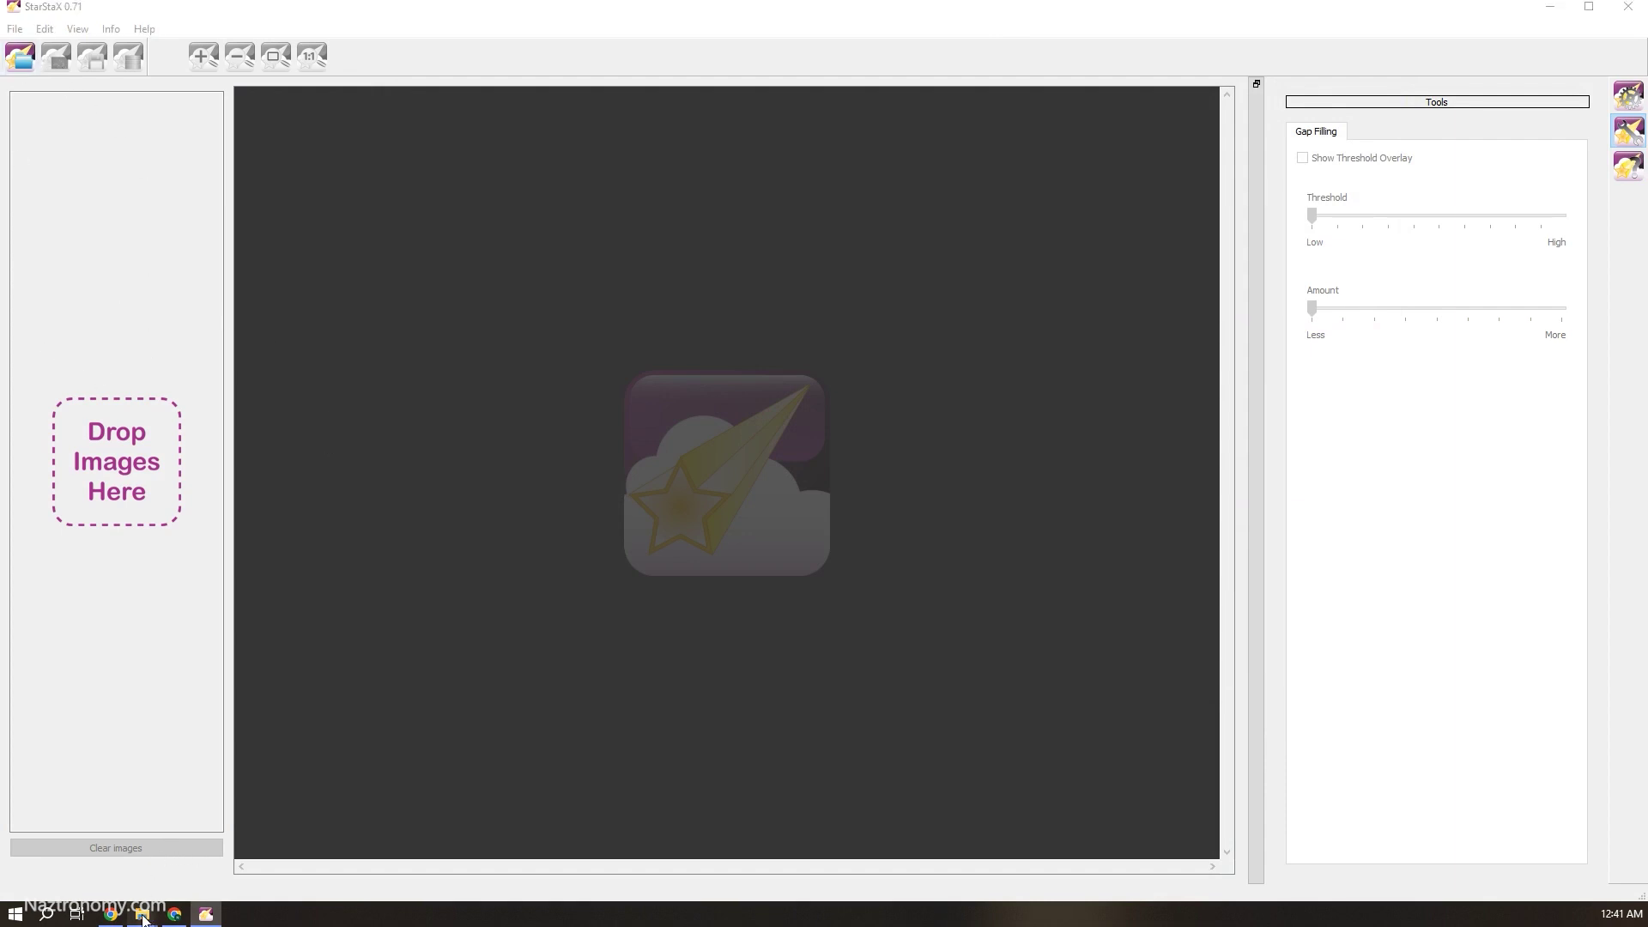
Load all the StarTrails JPGs from File Explorer's Lightroom folder into StarStaX as input images.
mouse_move(143, 914)
left_click(89, 821)
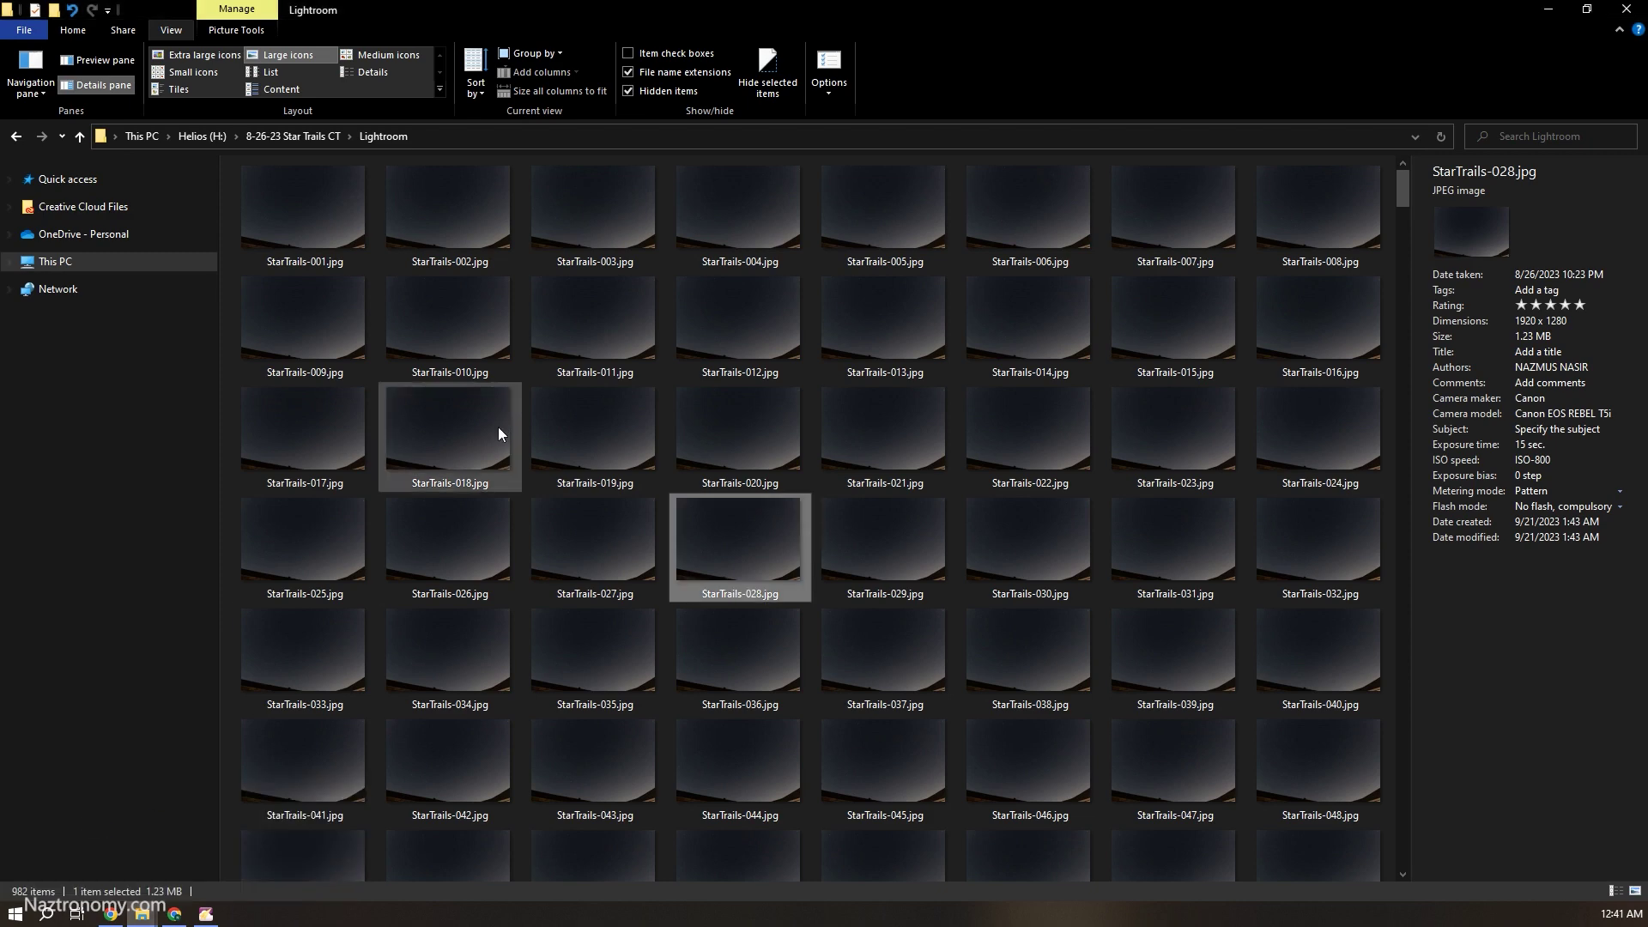
left_click(529, 396)
key("ctrl+a")
double_click(956, 8)
left_click_drag(1104, 383, 195, 295)
left_click_drag(1358, 212, 1044, 194)
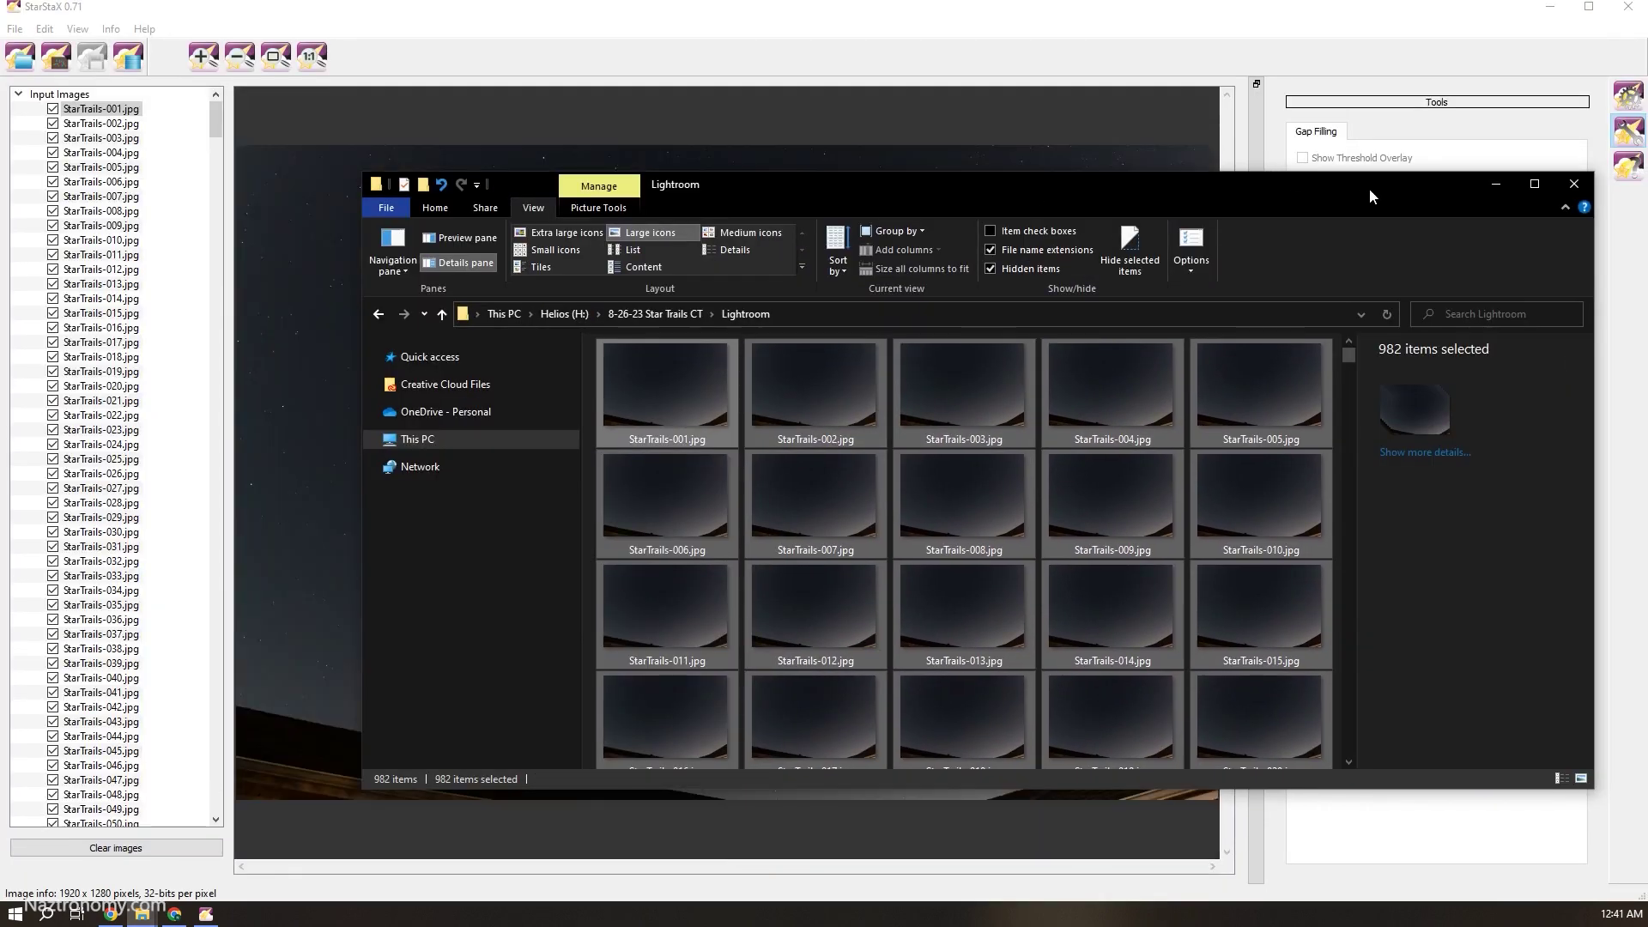
left_click(271, 215)
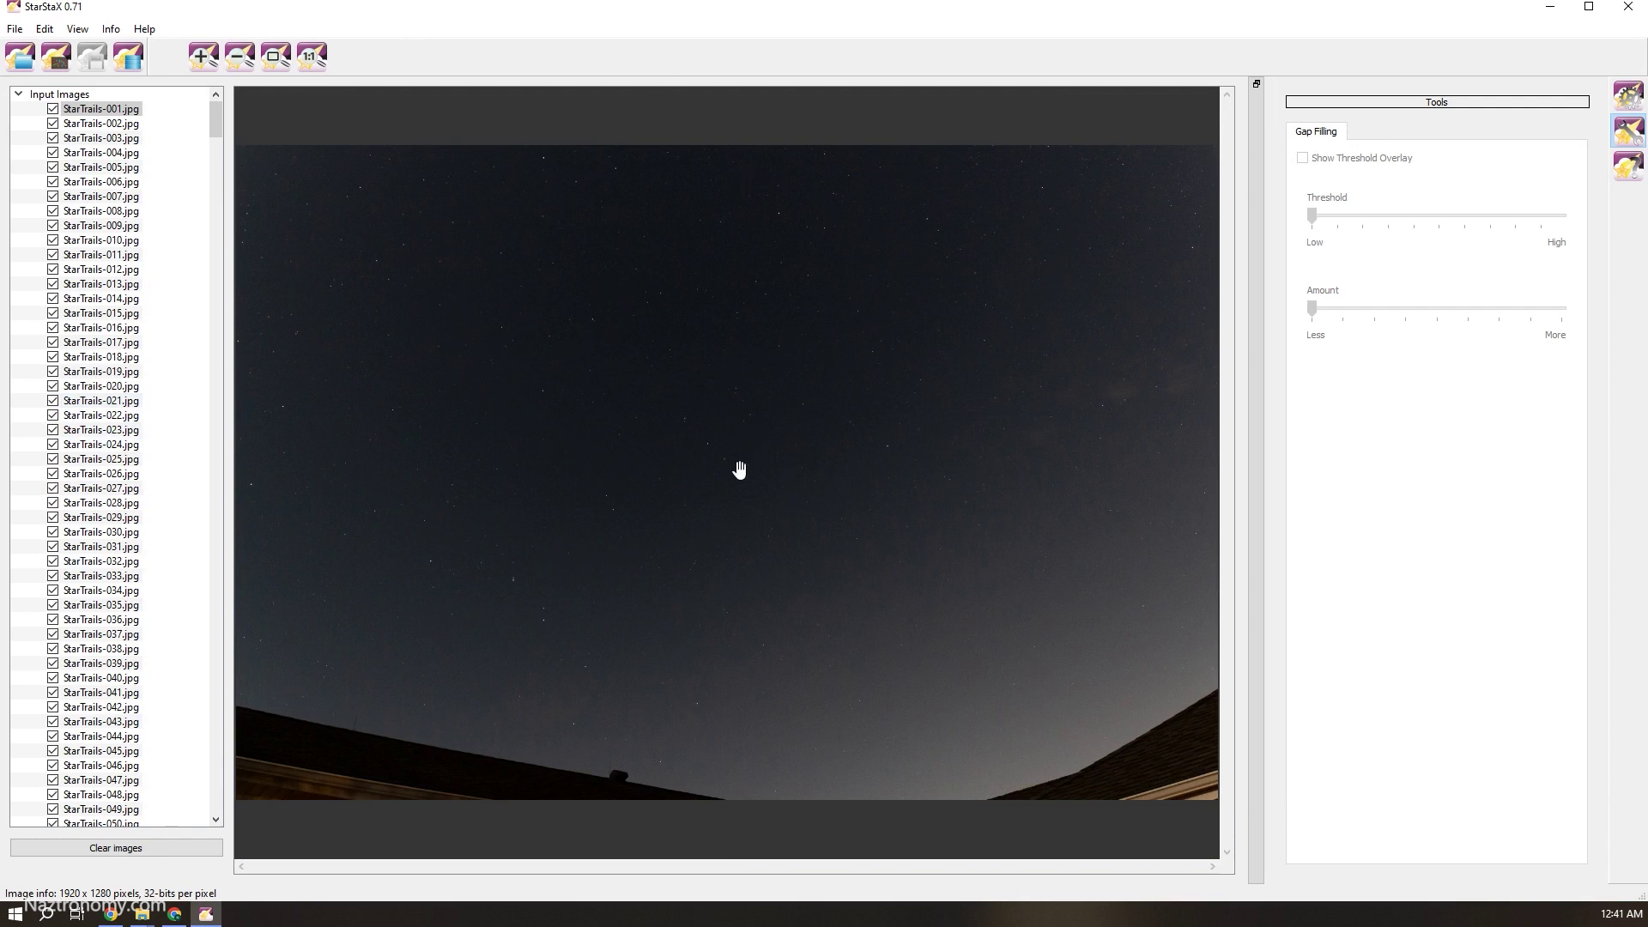
Preview StarTrails-042.jpg and hide the side panel to enlarge the image area.
left_click(77, 707)
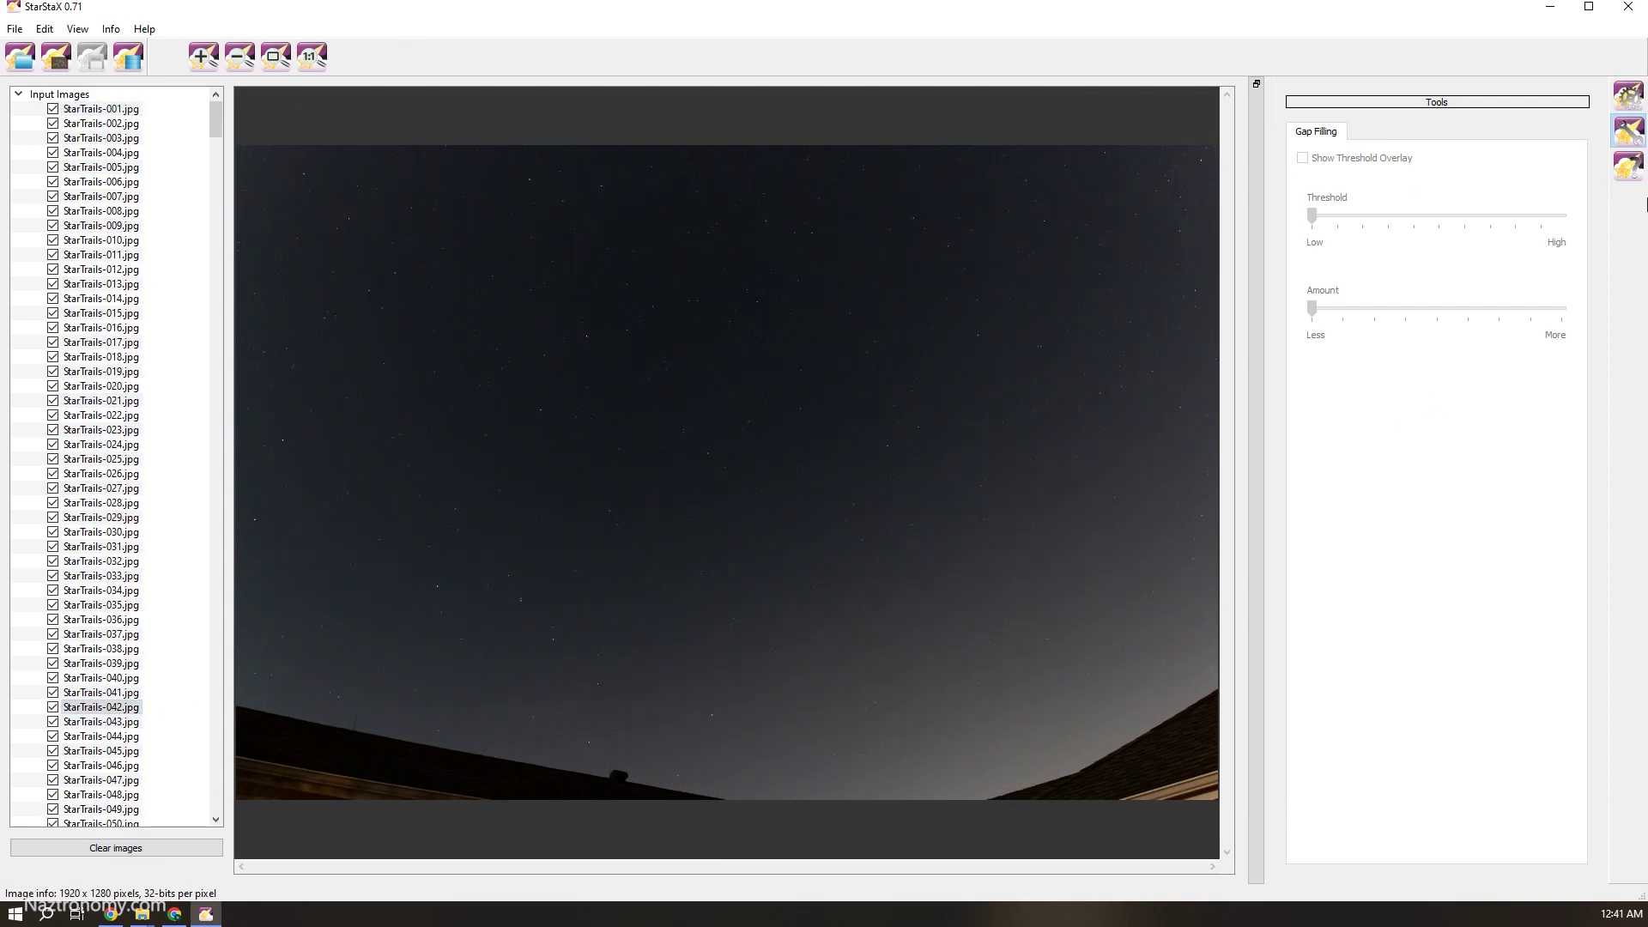
left_click(1628, 96)
left_click(1628, 96)
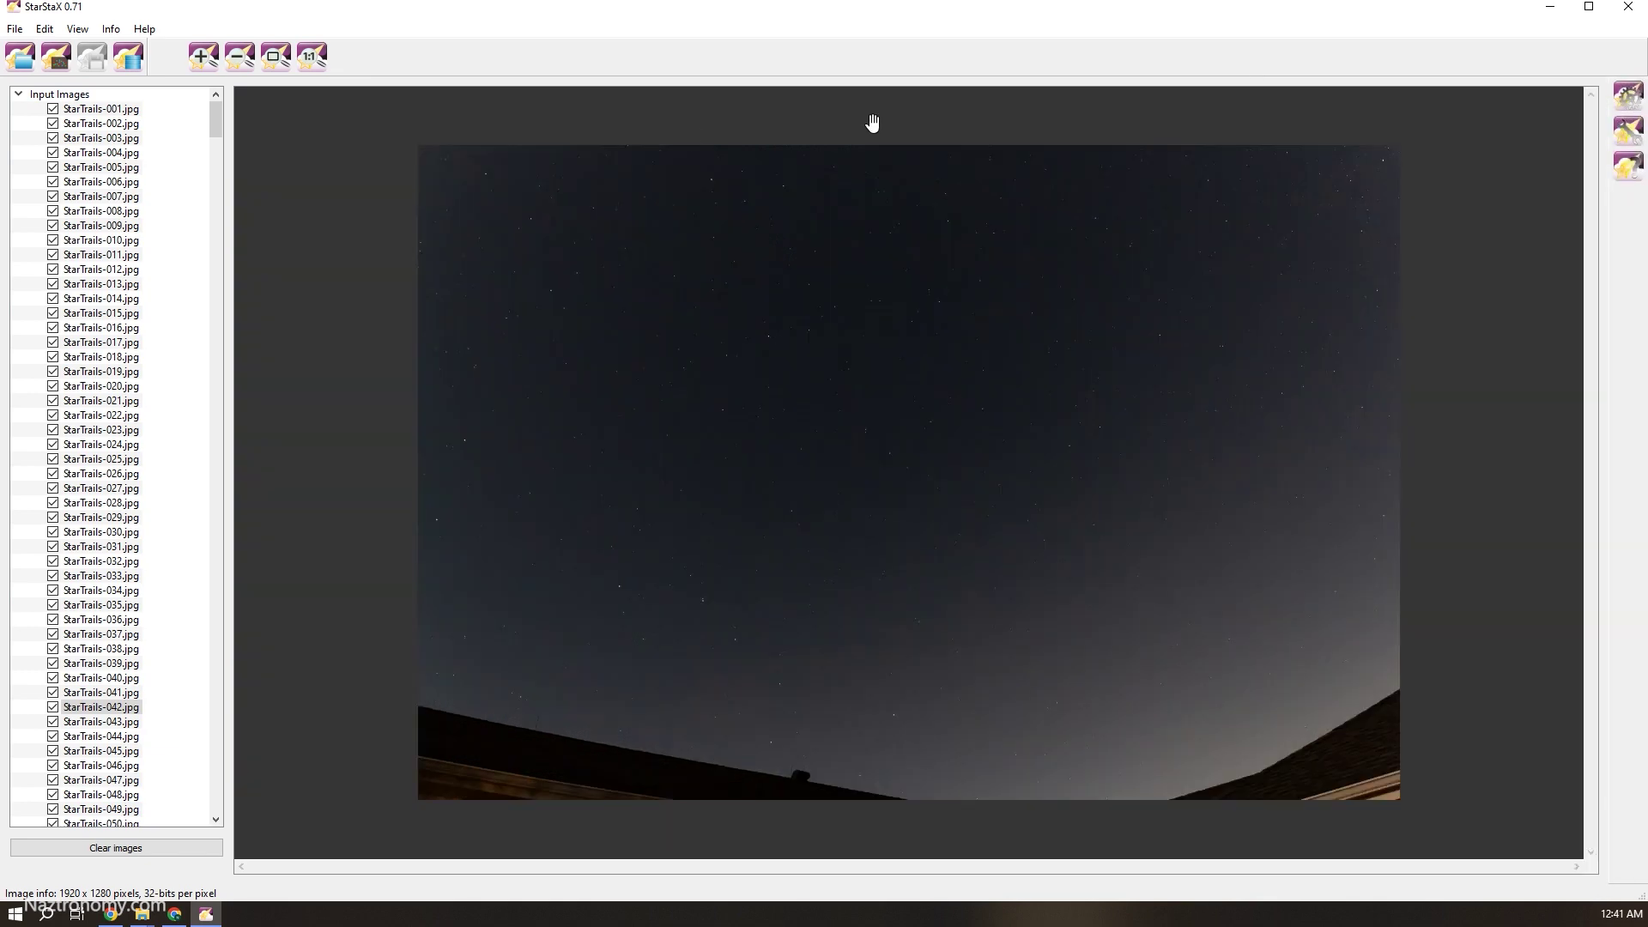
Inspect the previewed frame by zooming in and out, viewing it at actual size, and fitting it back to the window.
left_click(197, 57)
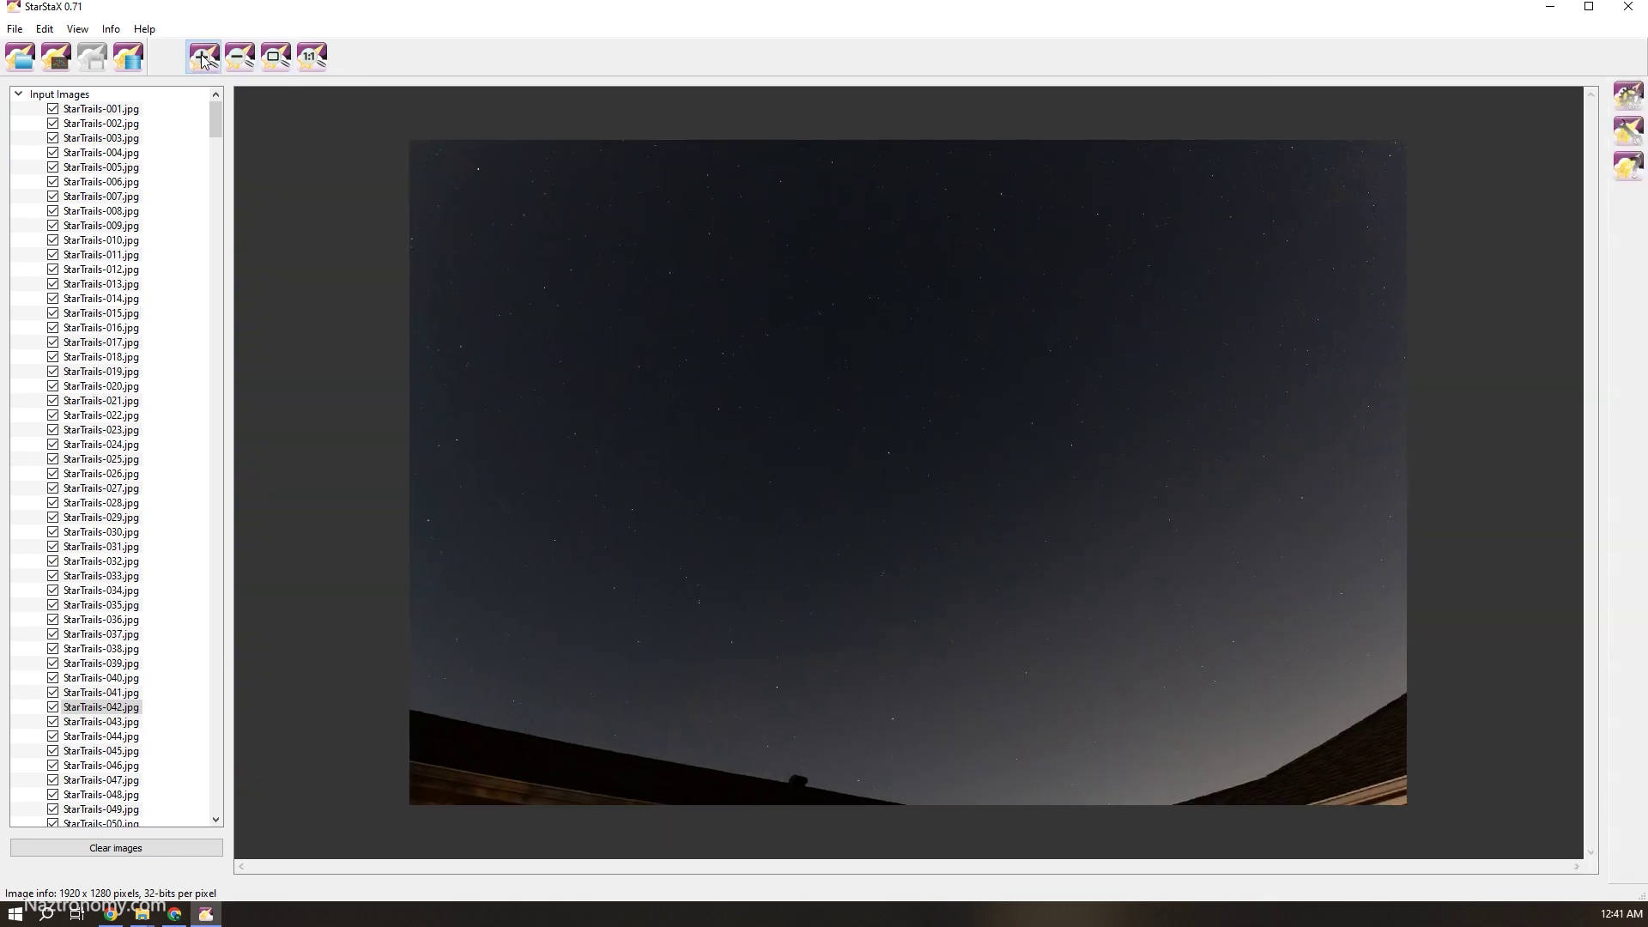
left_click(231, 56)
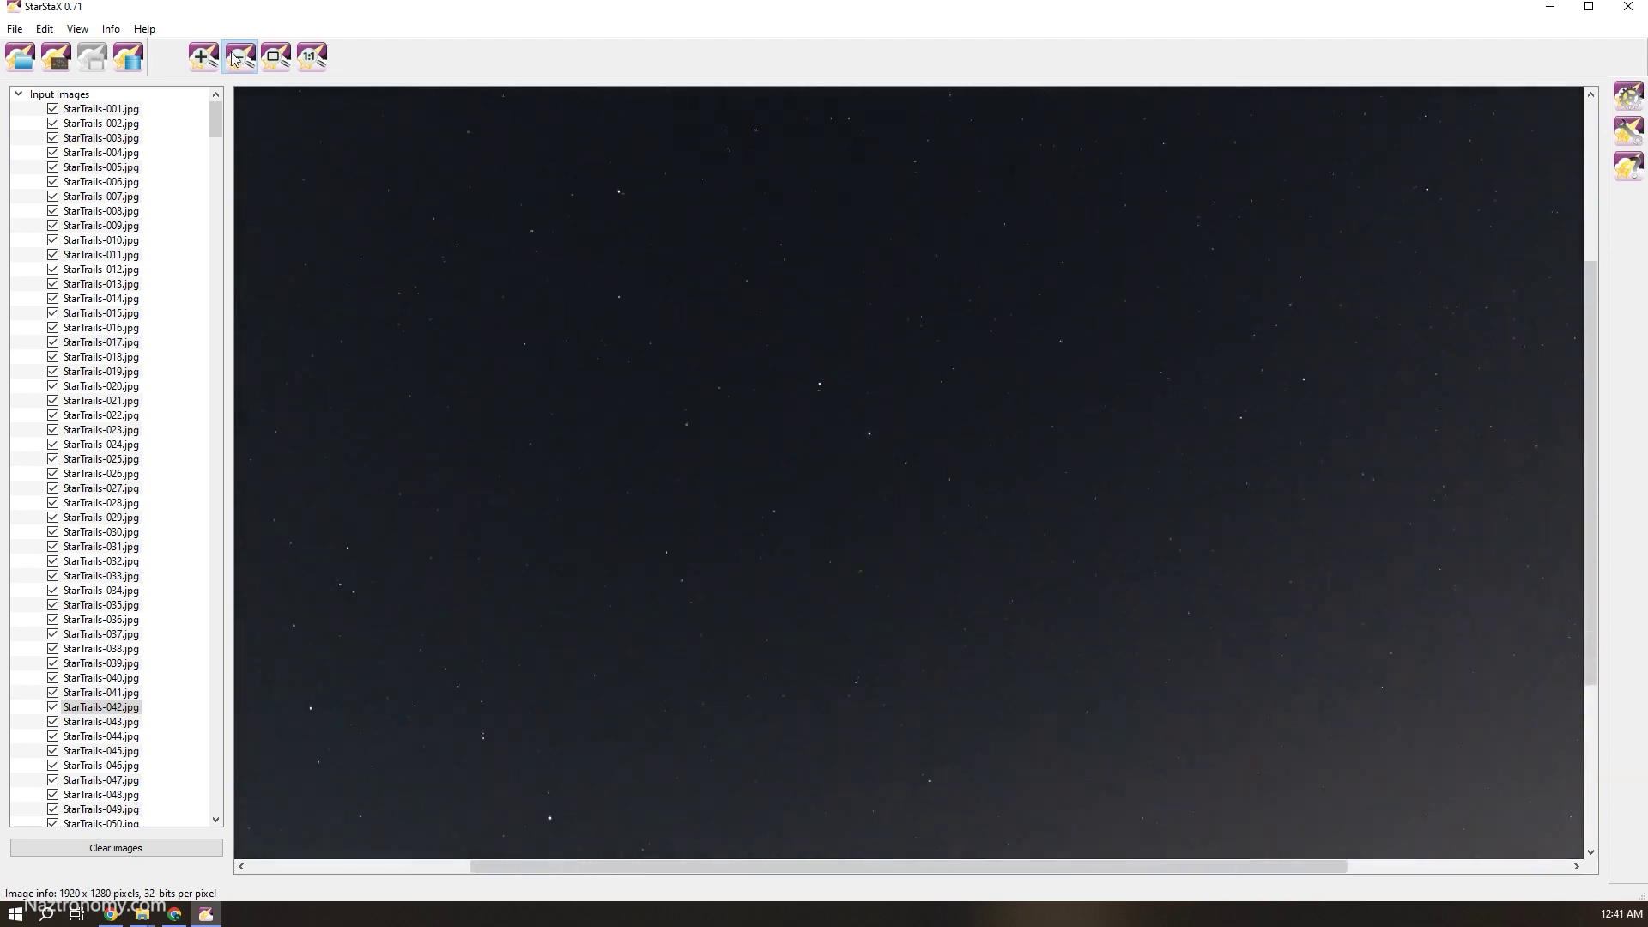
left_click(276, 56)
left_click(312, 57)
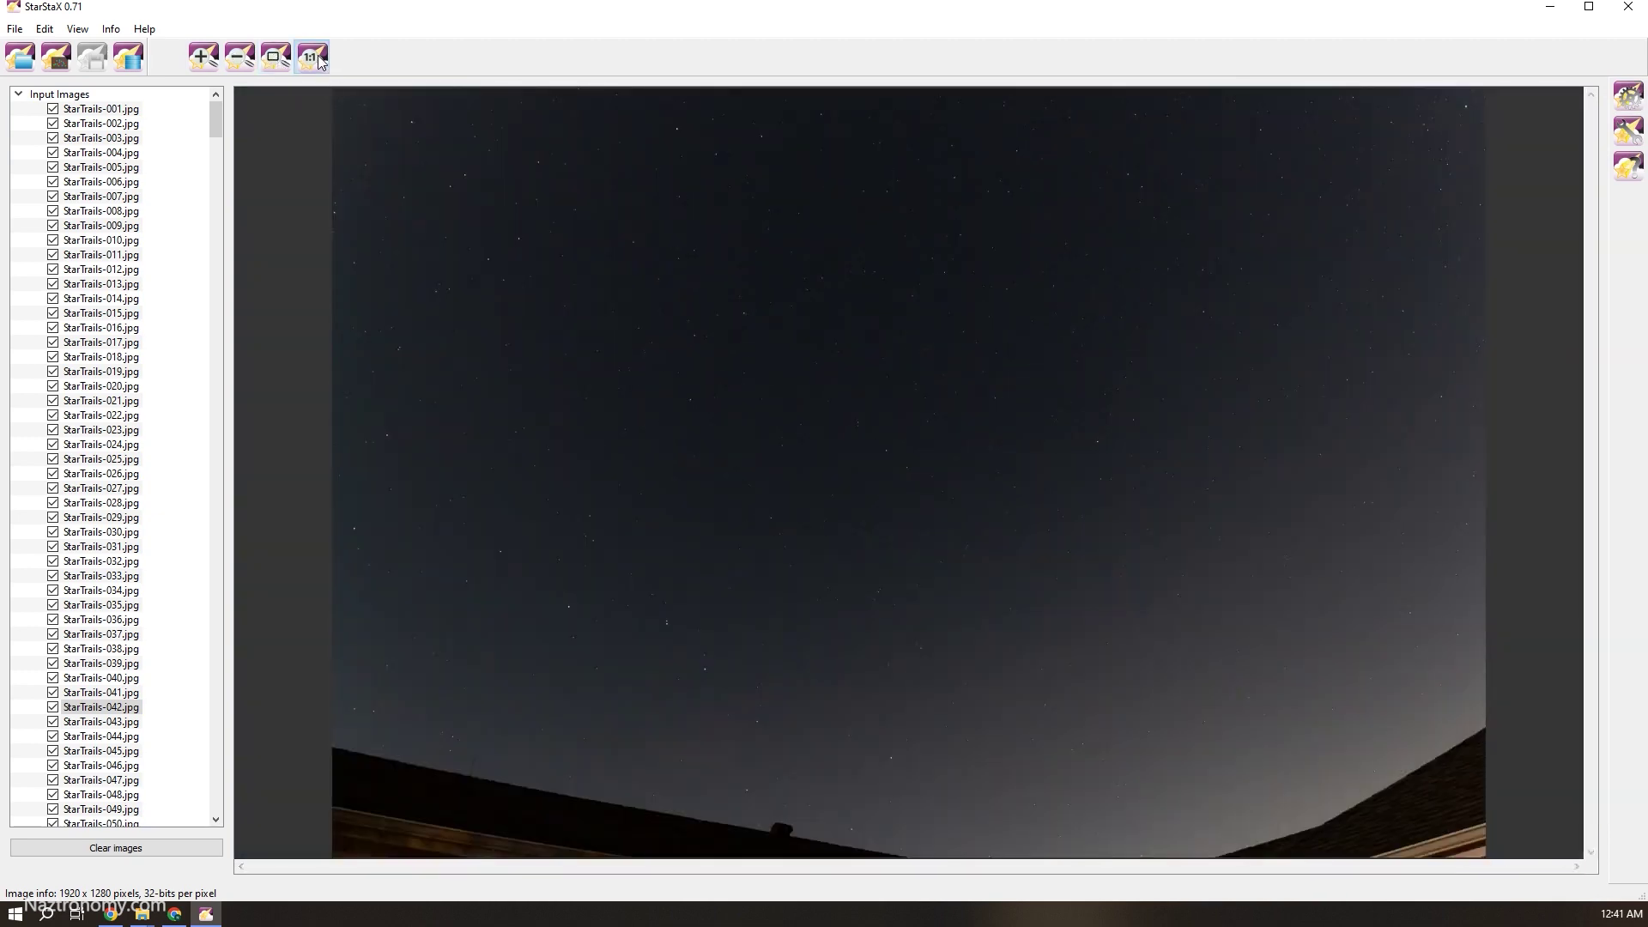
left_click_drag(804, 613, 909, 769)
left_click_drag(1181, 511, 789, 299)
left_click_drag(854, 357, 1199, 578)
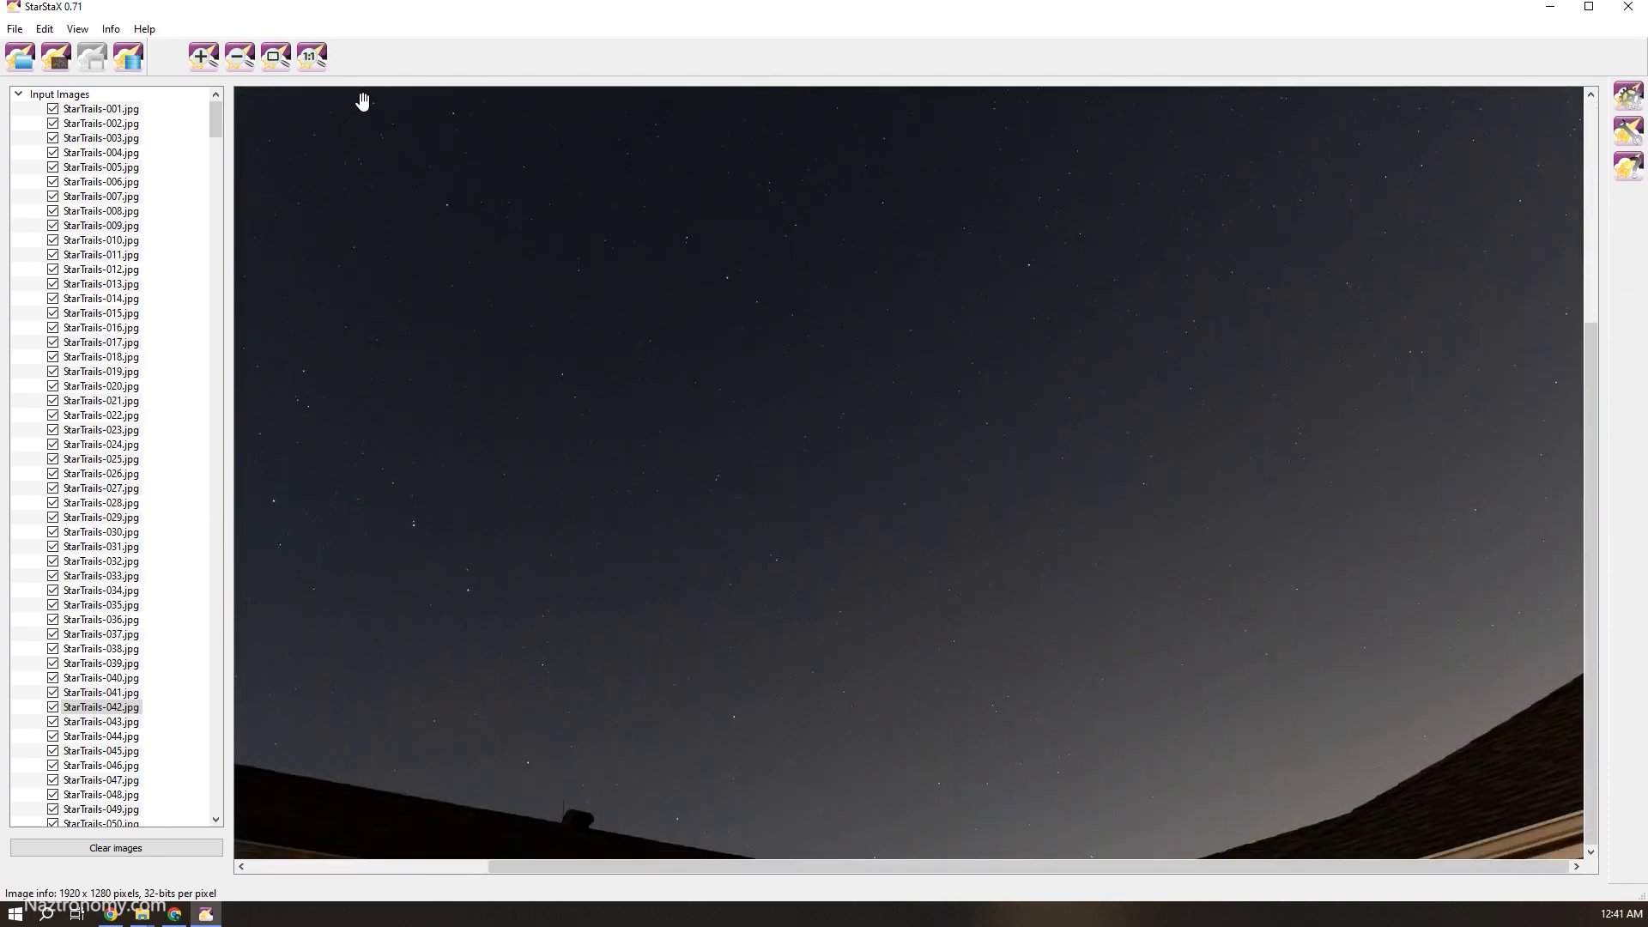
left_click(276, 57)
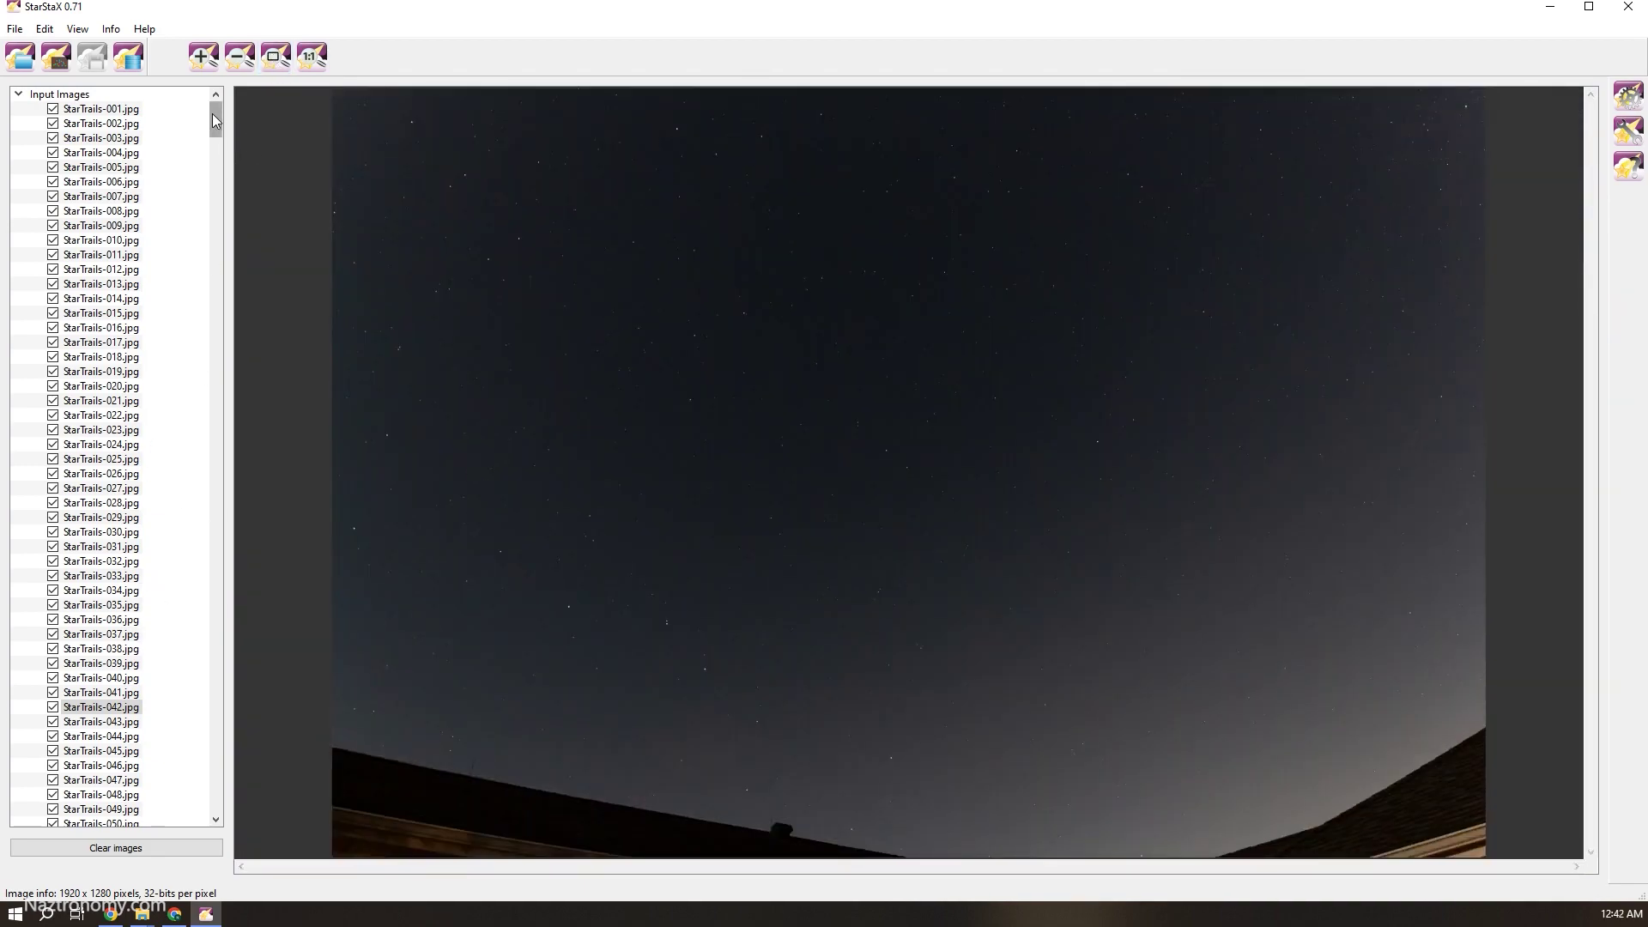
Preview individual frames such as StarTrails-035.jpg and StarTrails-044.jpg, and exclude and re-include StarTrails-043.jpg.
left_click(101, 444)
left_click(114, 606)
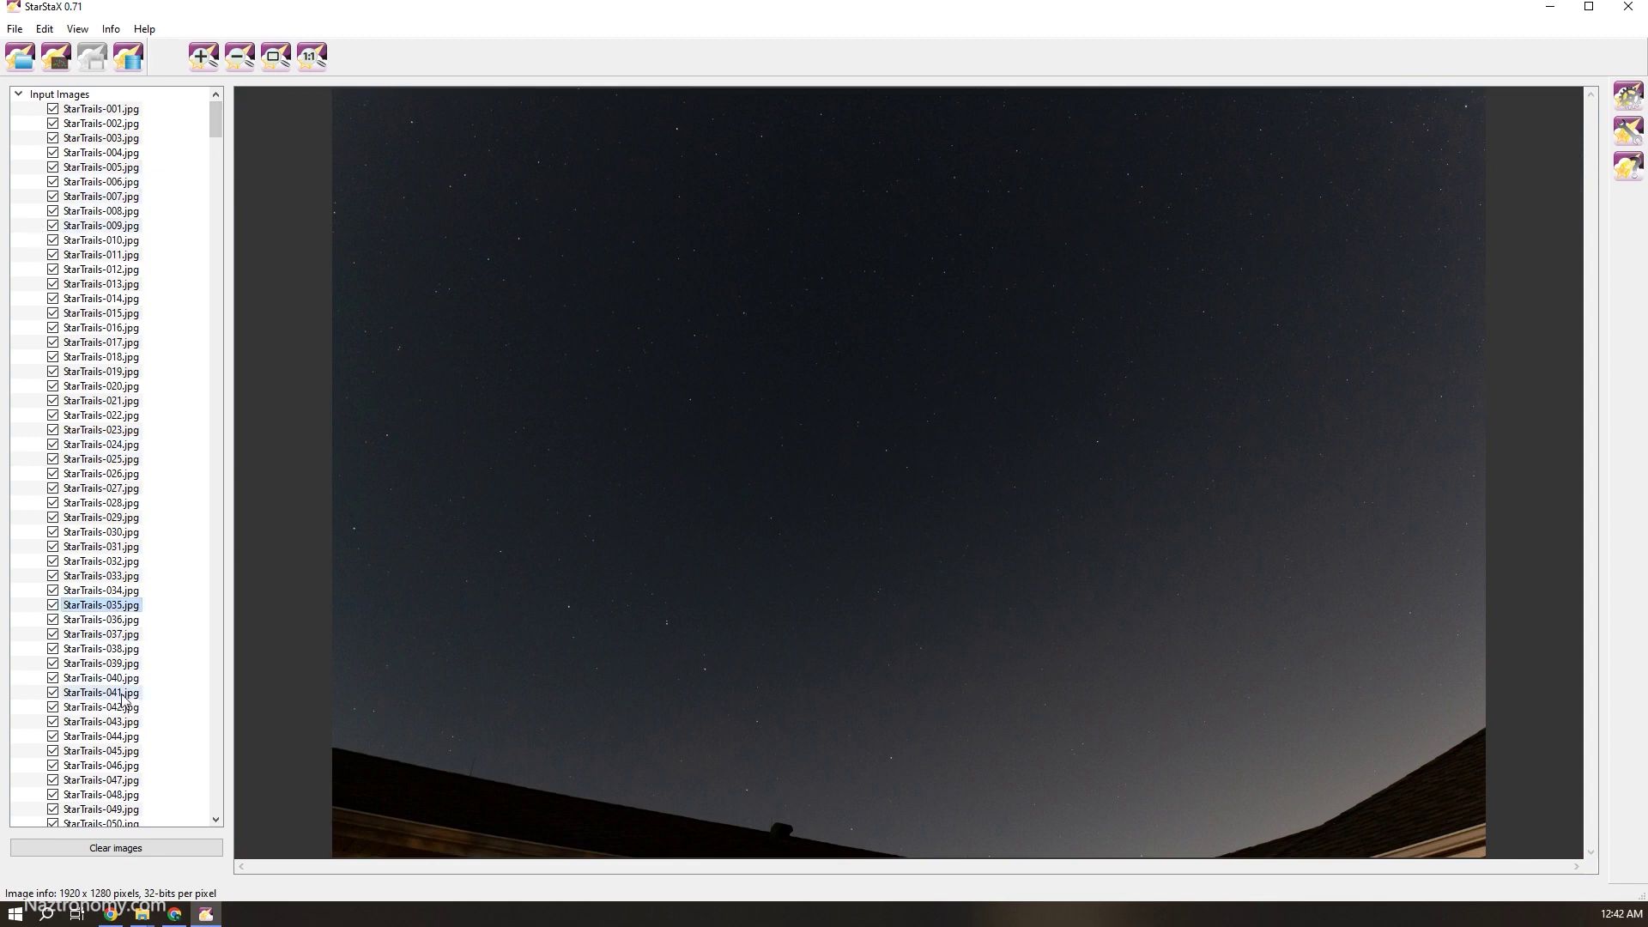
left_click(53, 722)
left_click(52, 723)
left_click(98, 737)
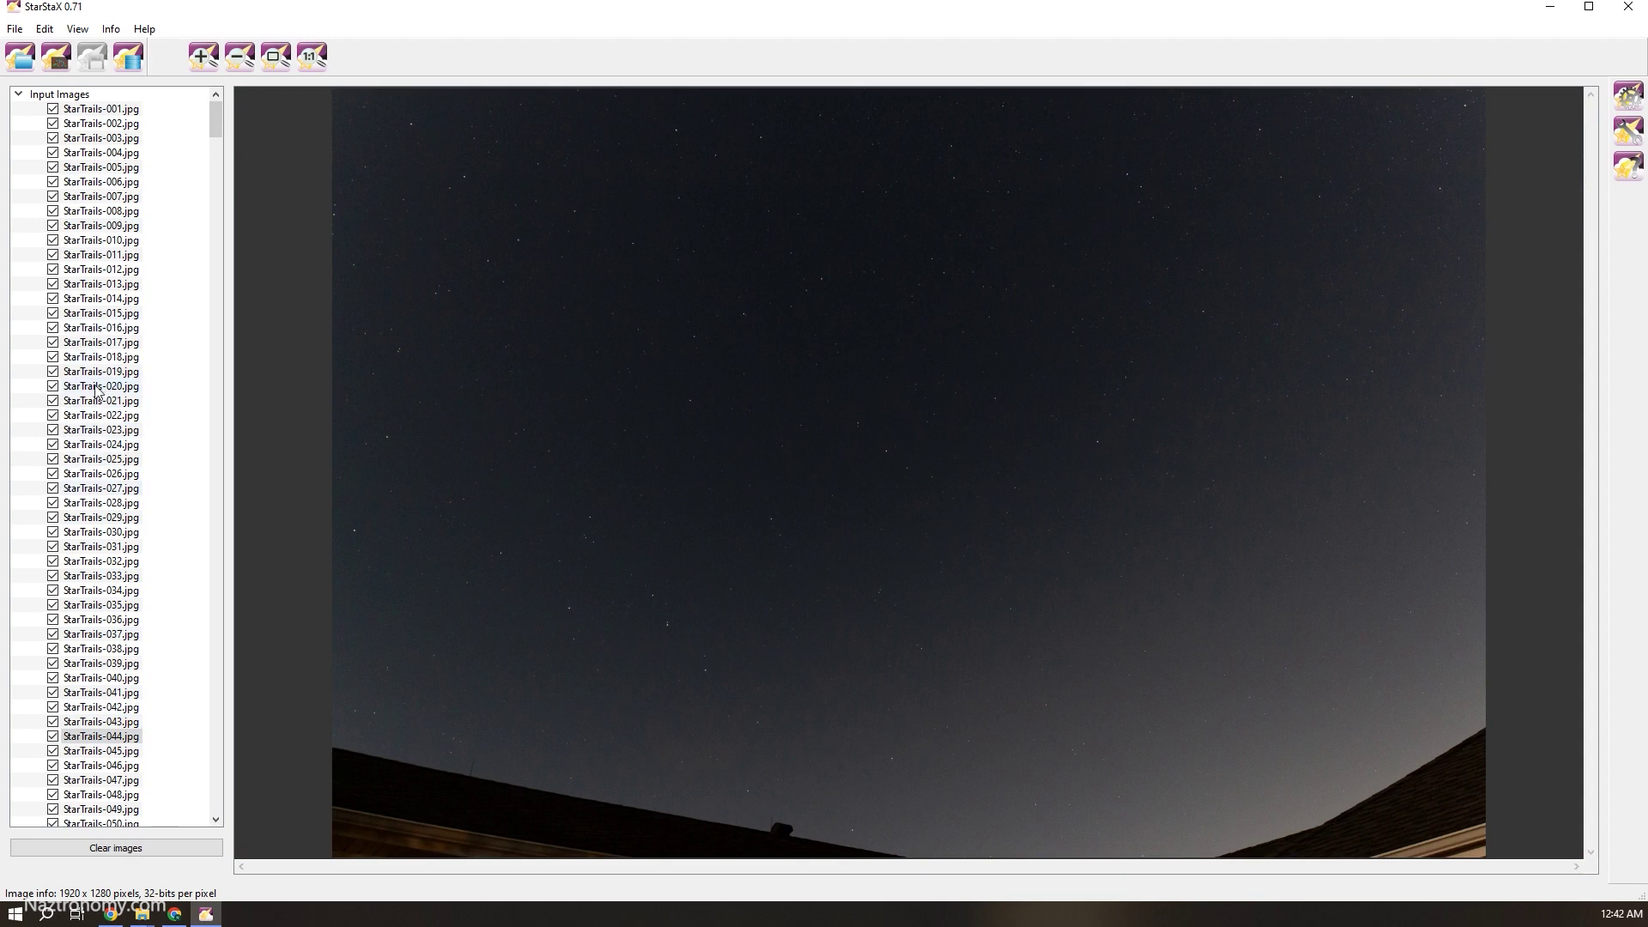
Check the input list through to its last frame and blend all the images into a star trails picture.
left_click_drag(216, 116, 174, 815)
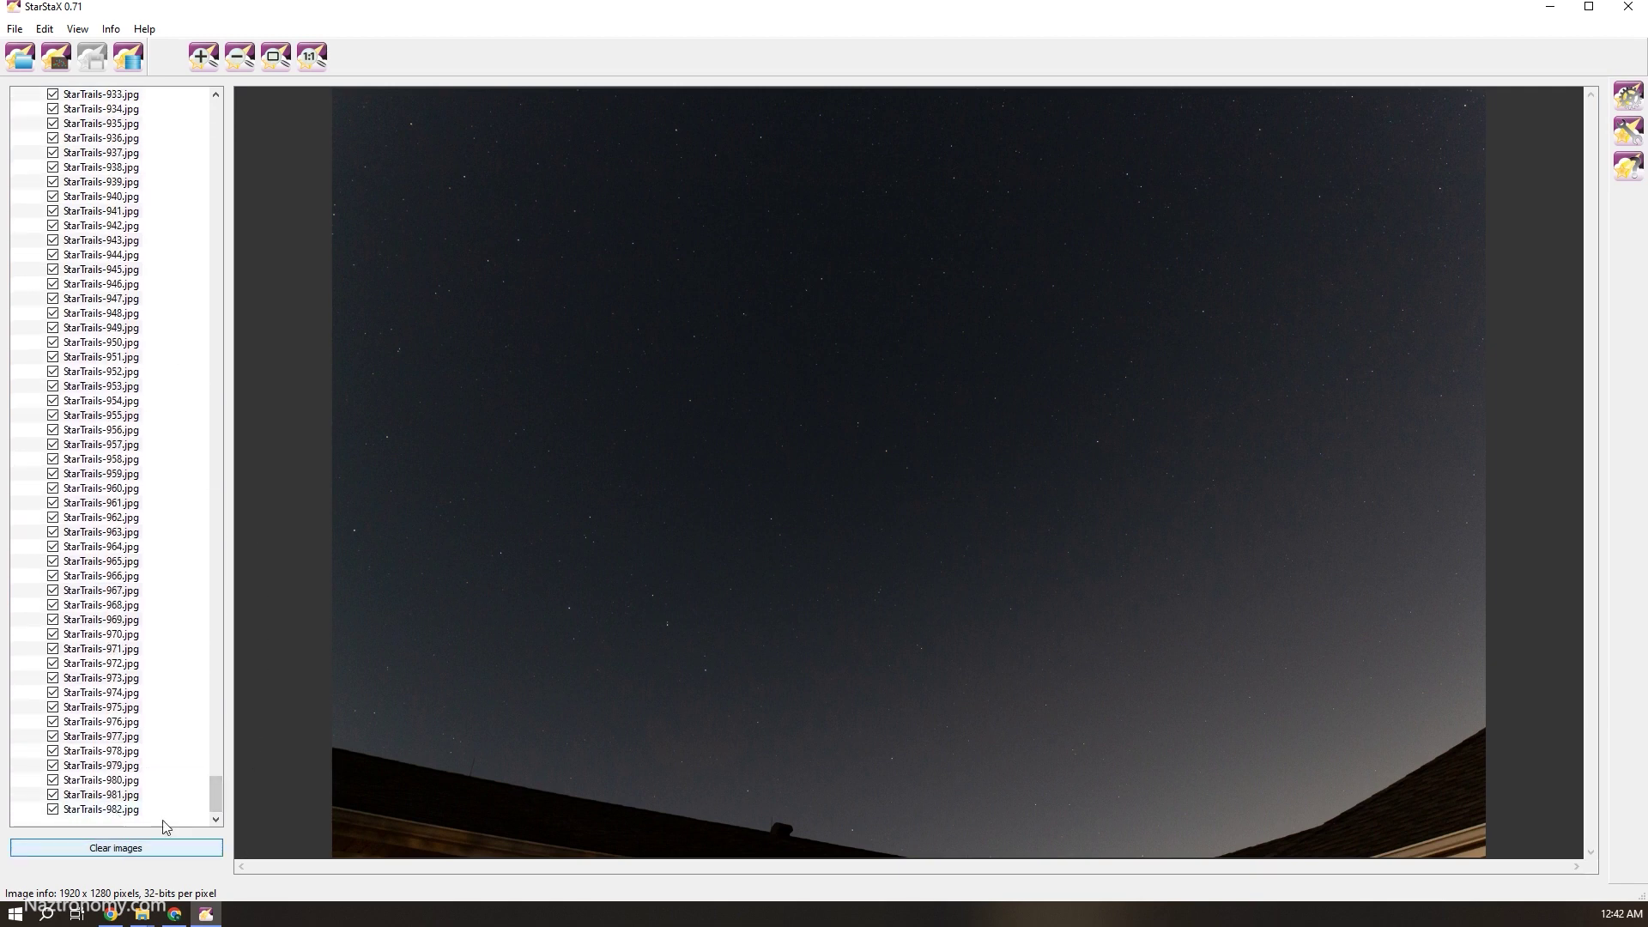
left_click(132, 57)
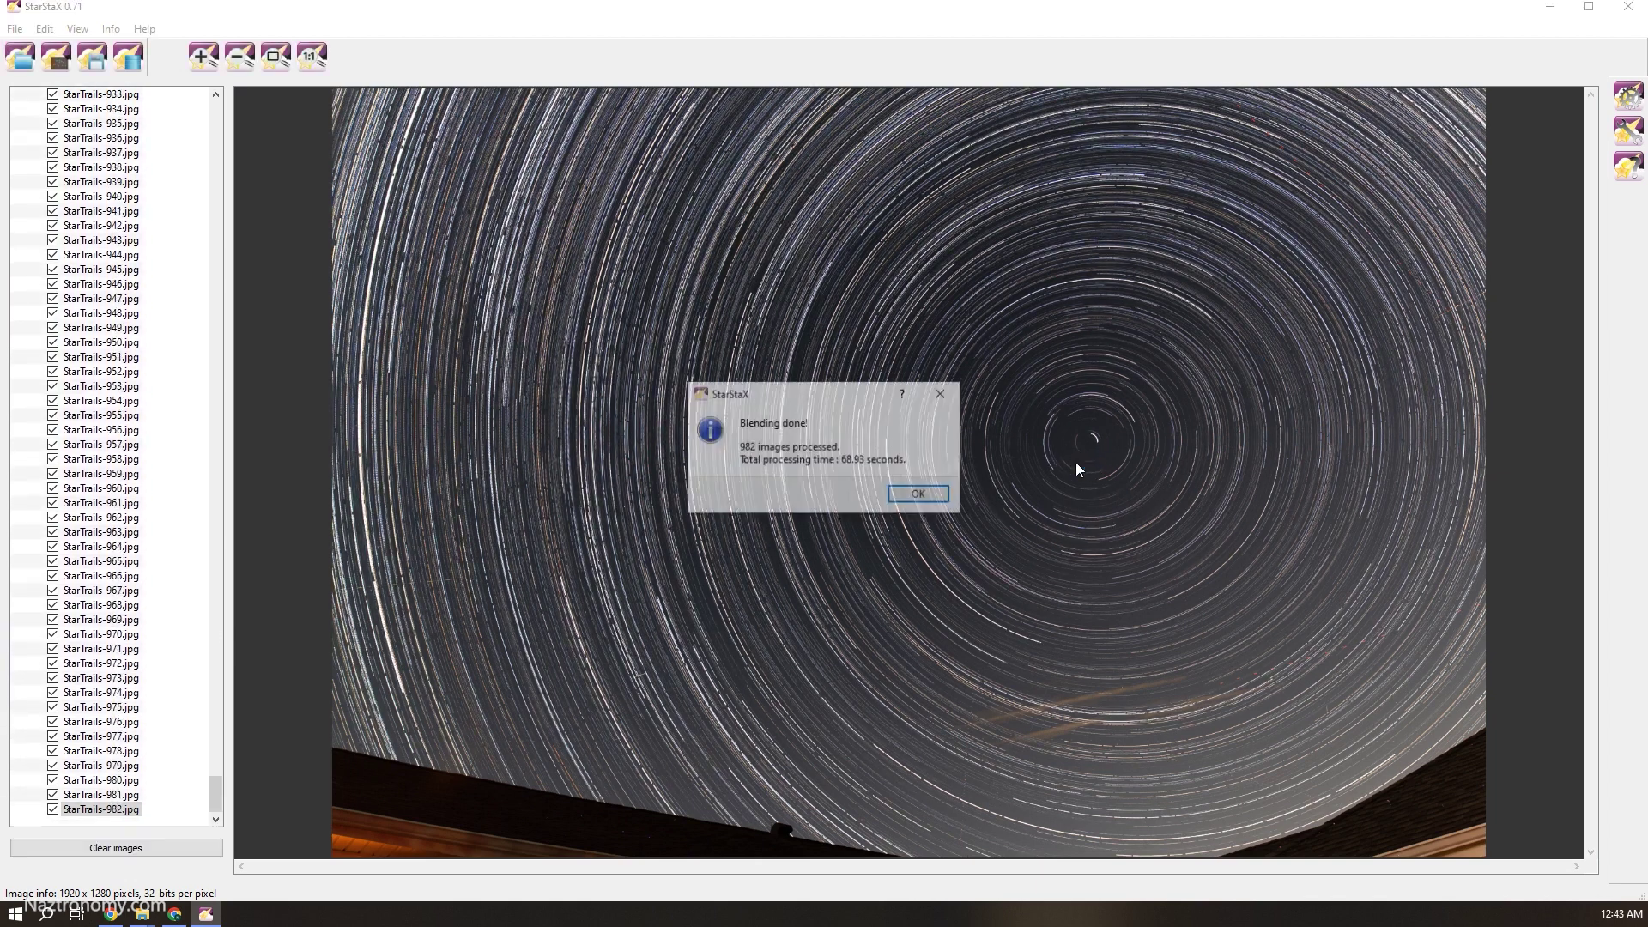
key("Return")
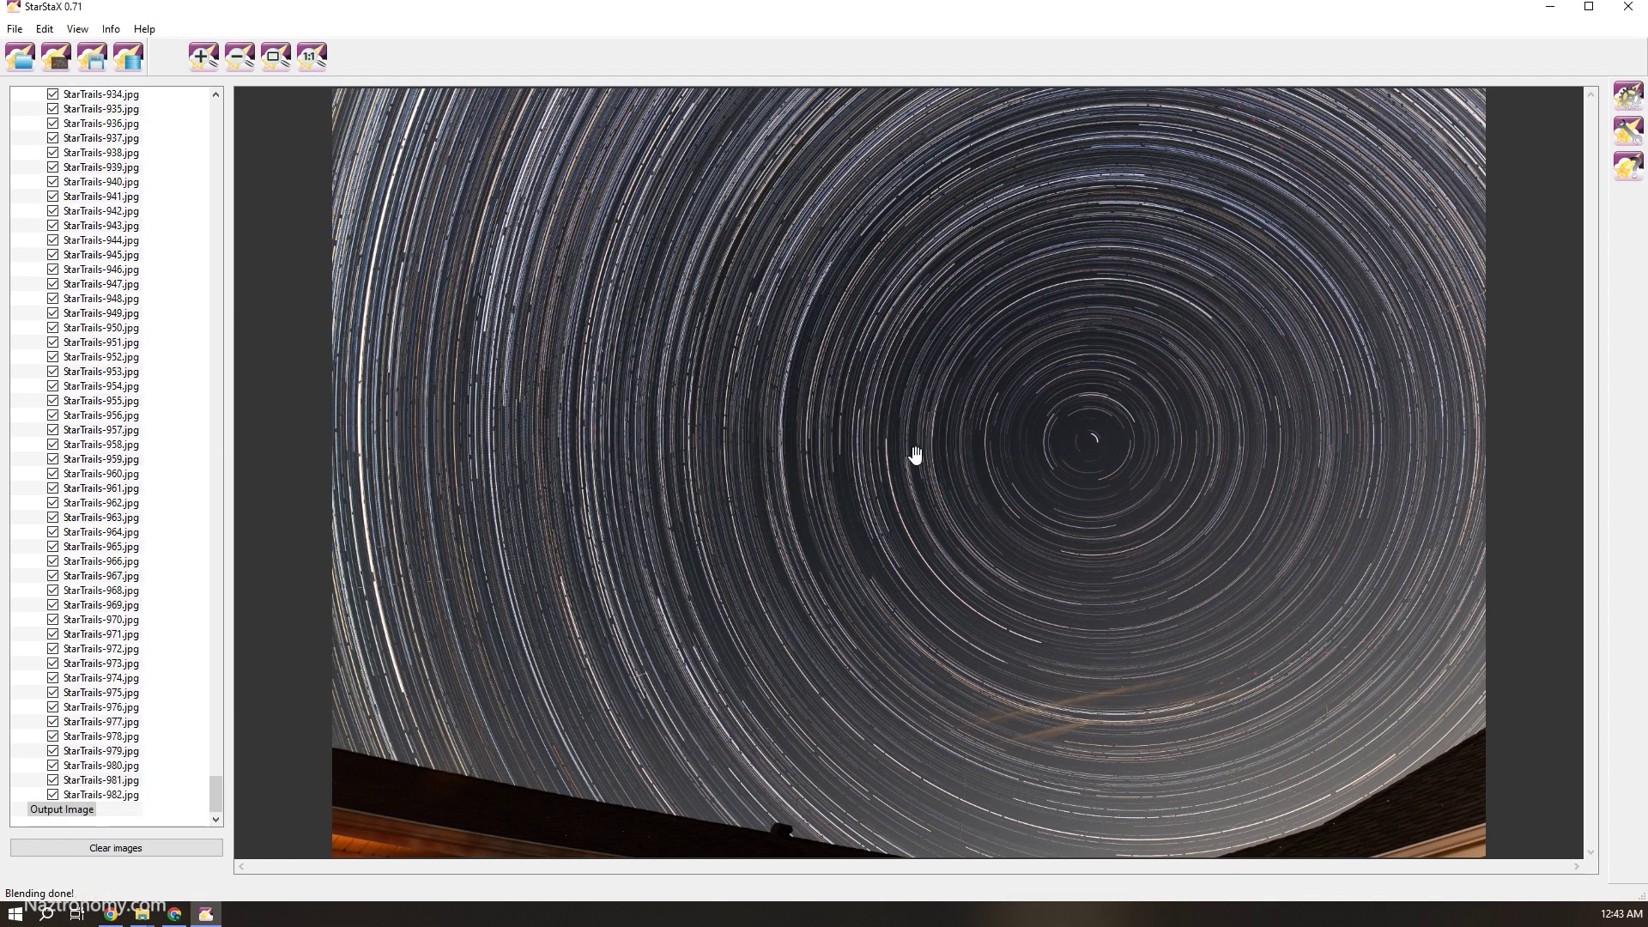
Examine the gaps in the blended star trails up close across the image, and fit the picture back to the window.
left_click(204, 58)
scroll(861, 475, "up", 3)
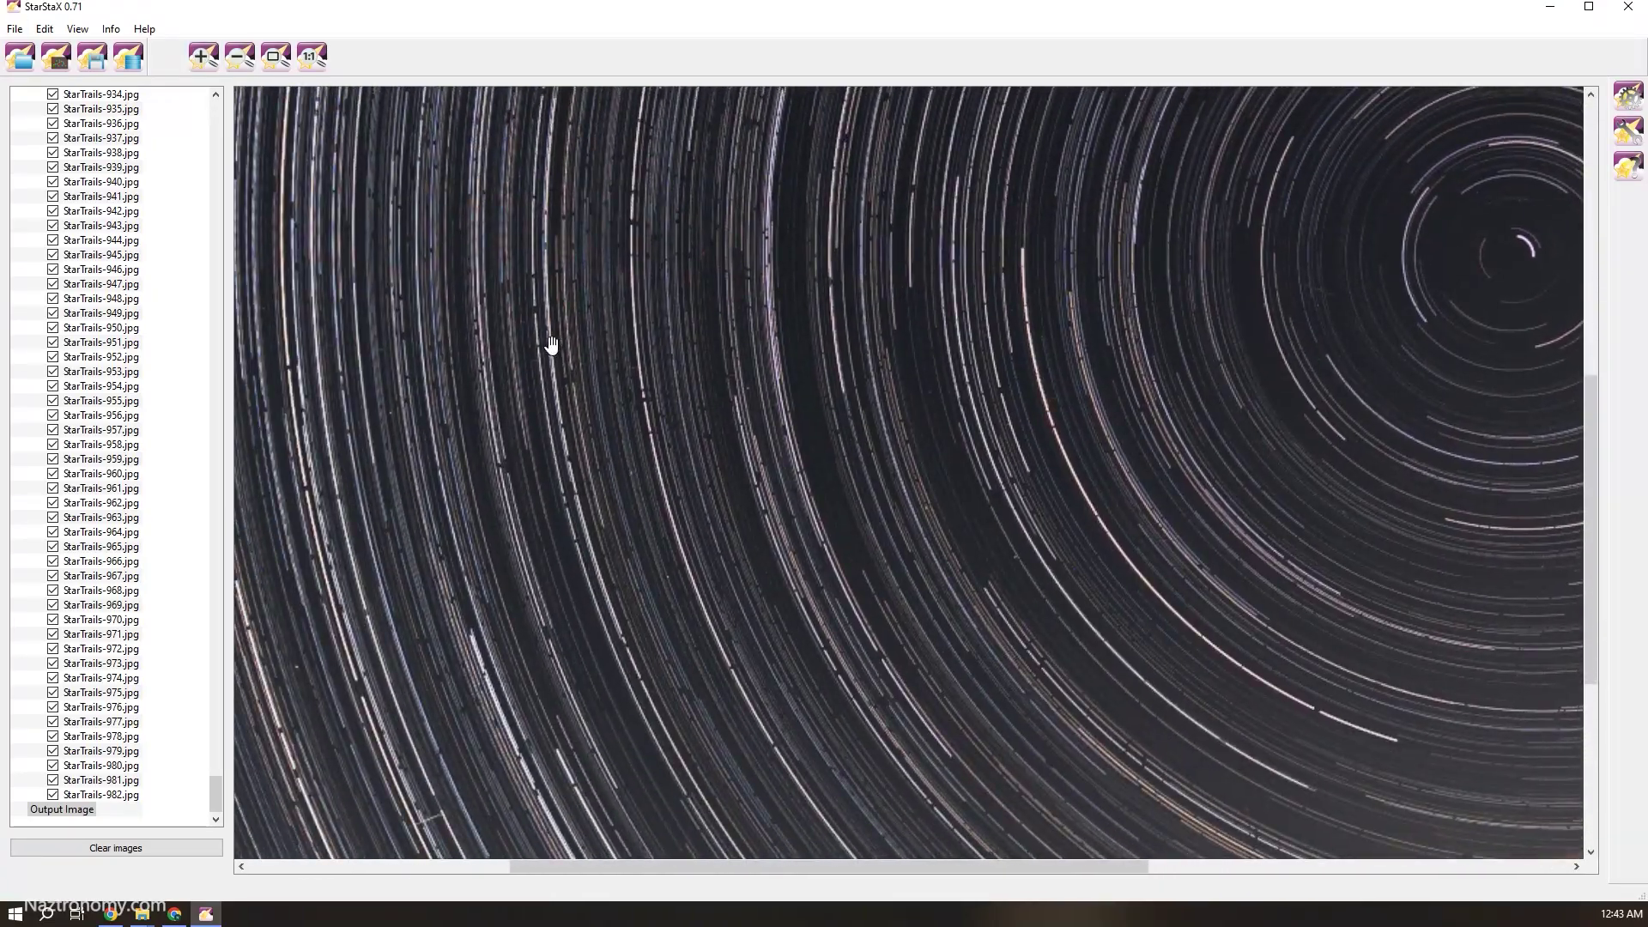
left_click_drag(531, 600, 395, 567)
left_click_drag(916, 412, 1317, 232)
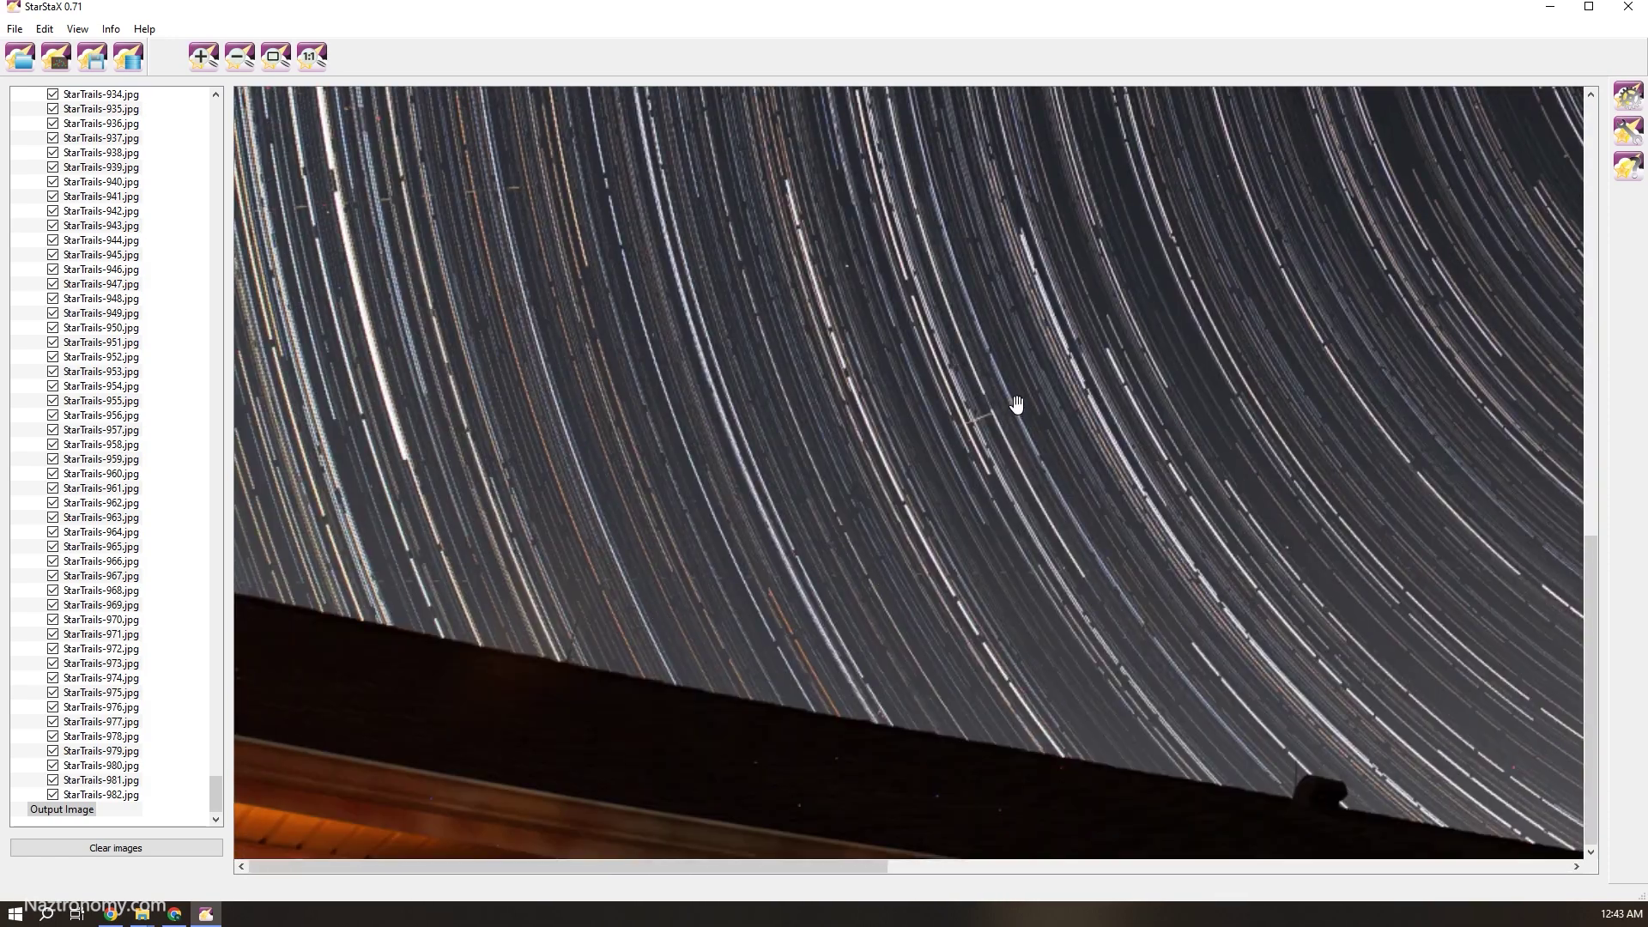
left_click_drag(1240, 342, 1387, 519)
left_click_drag(1153, 419, 892, 360)
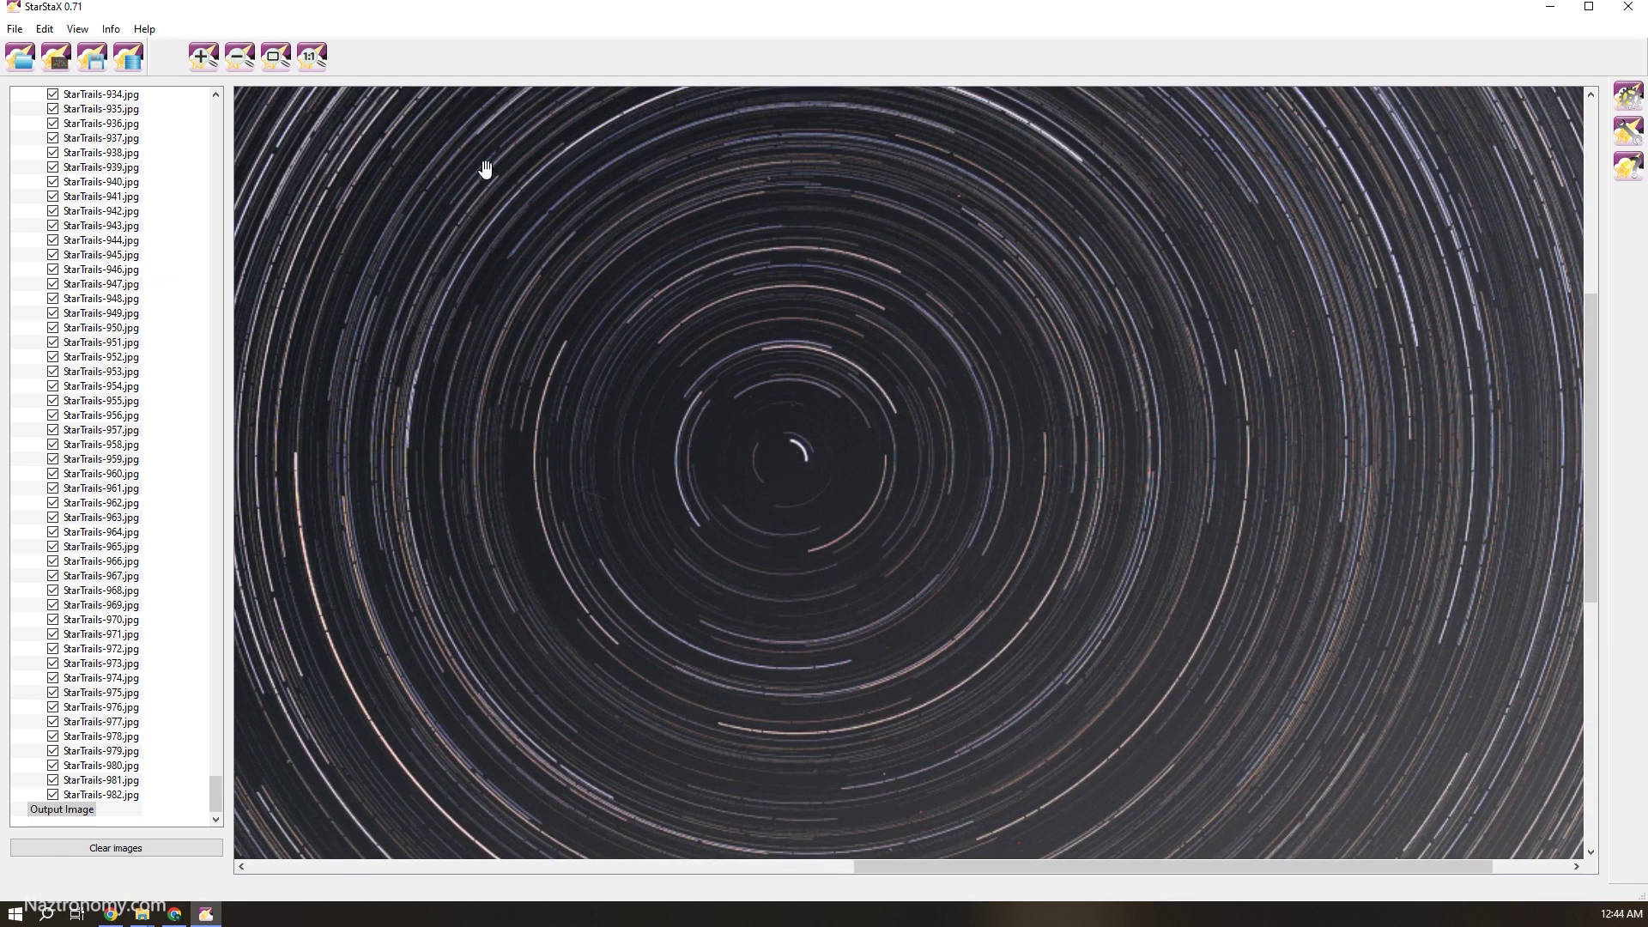
left_click(274, 57)
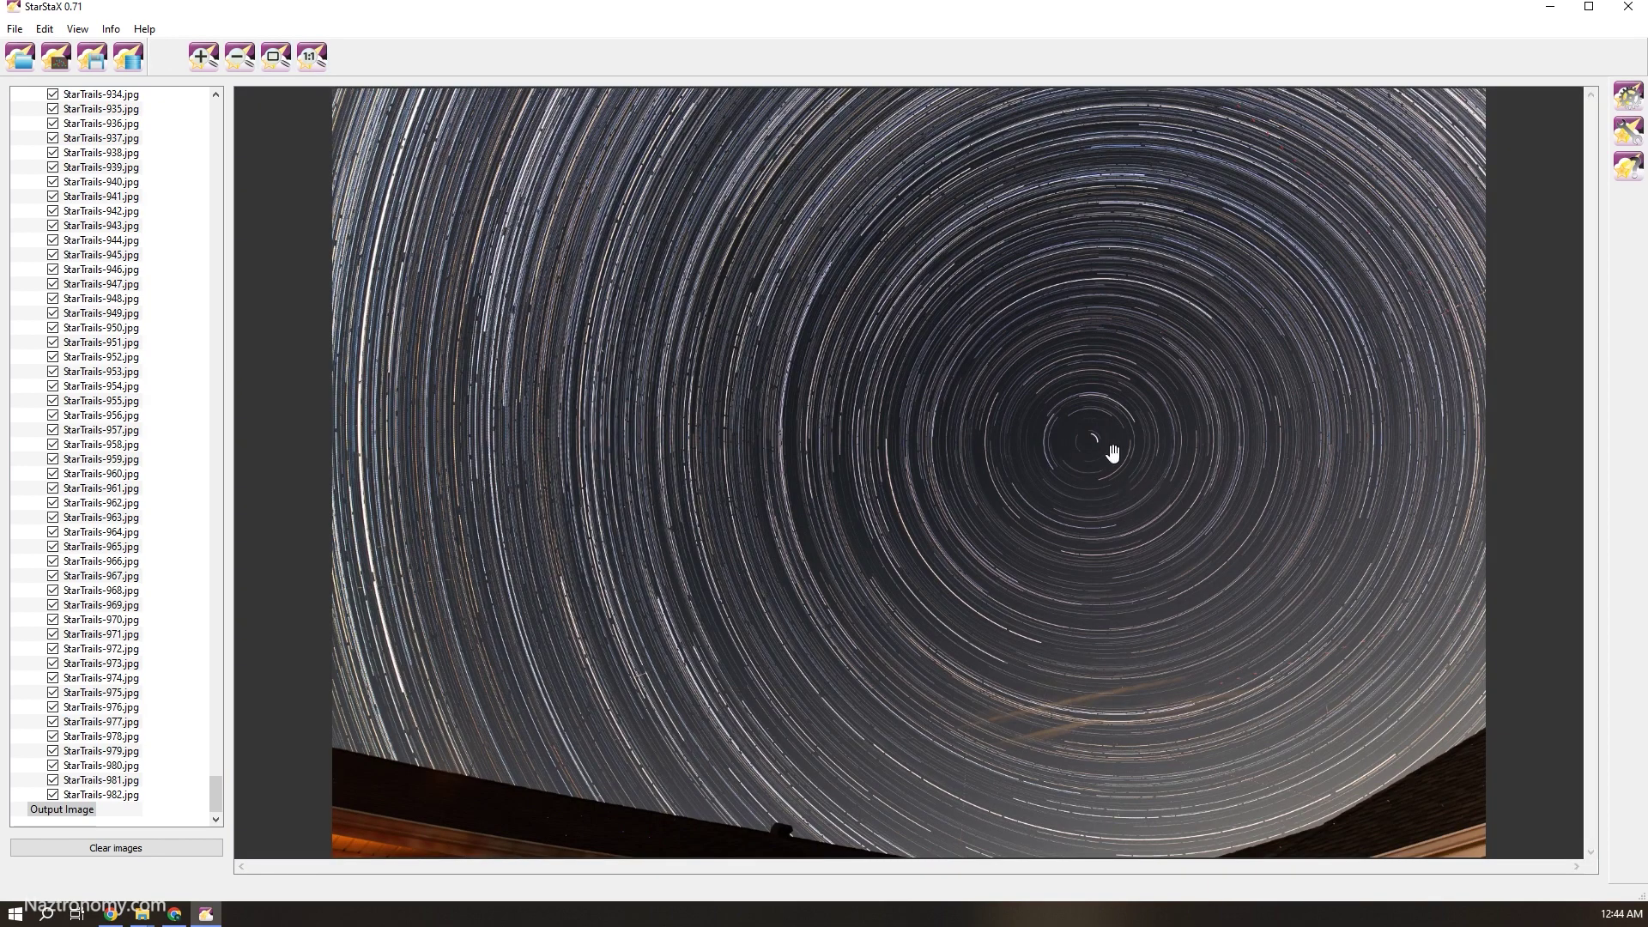
Save the blended image as StarStaX_StarTrails-001-StarTrails-982_lighten.jpg in a new folder named Save inside Lightroom.
left_click(94, 65)
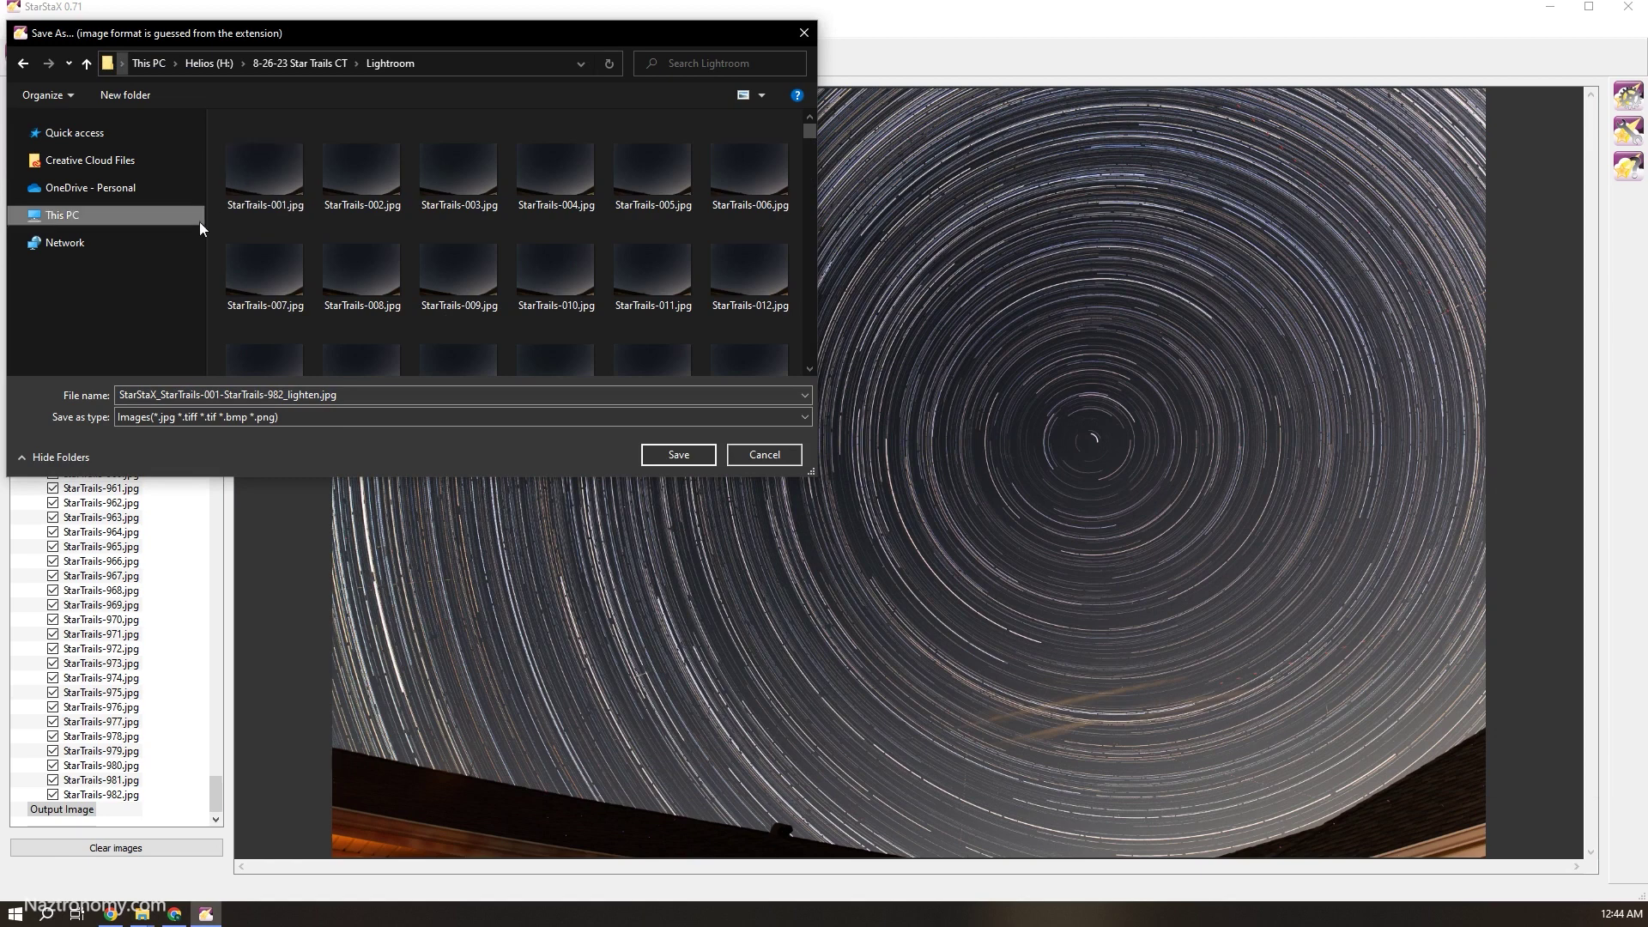
left_click(128, 96)
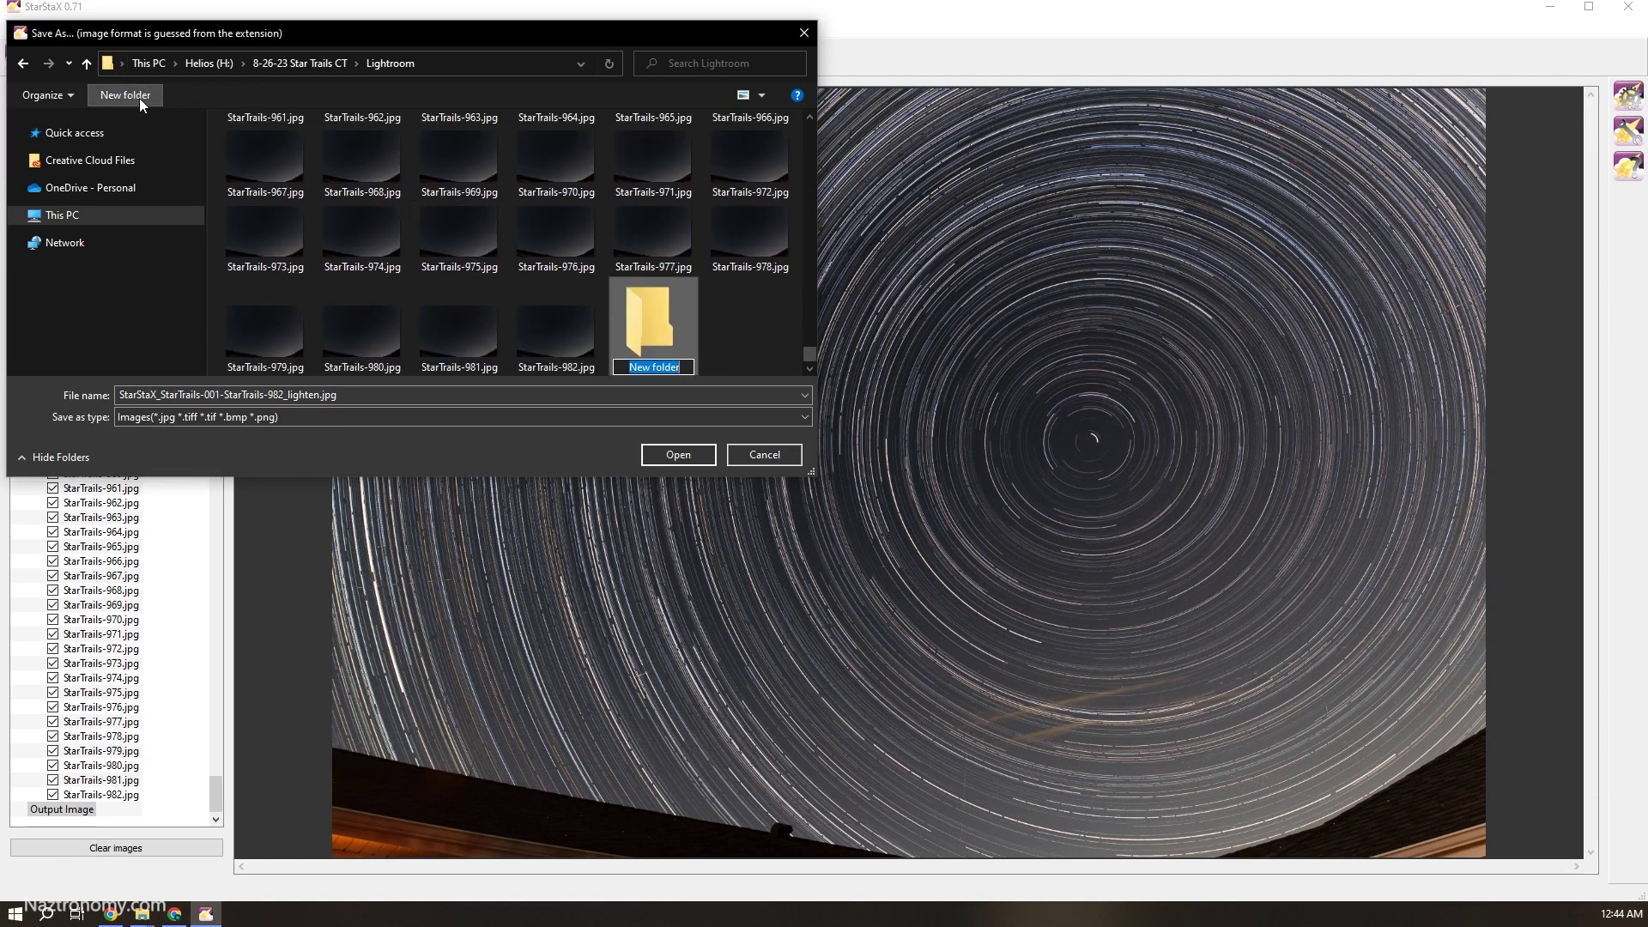
type("Save")
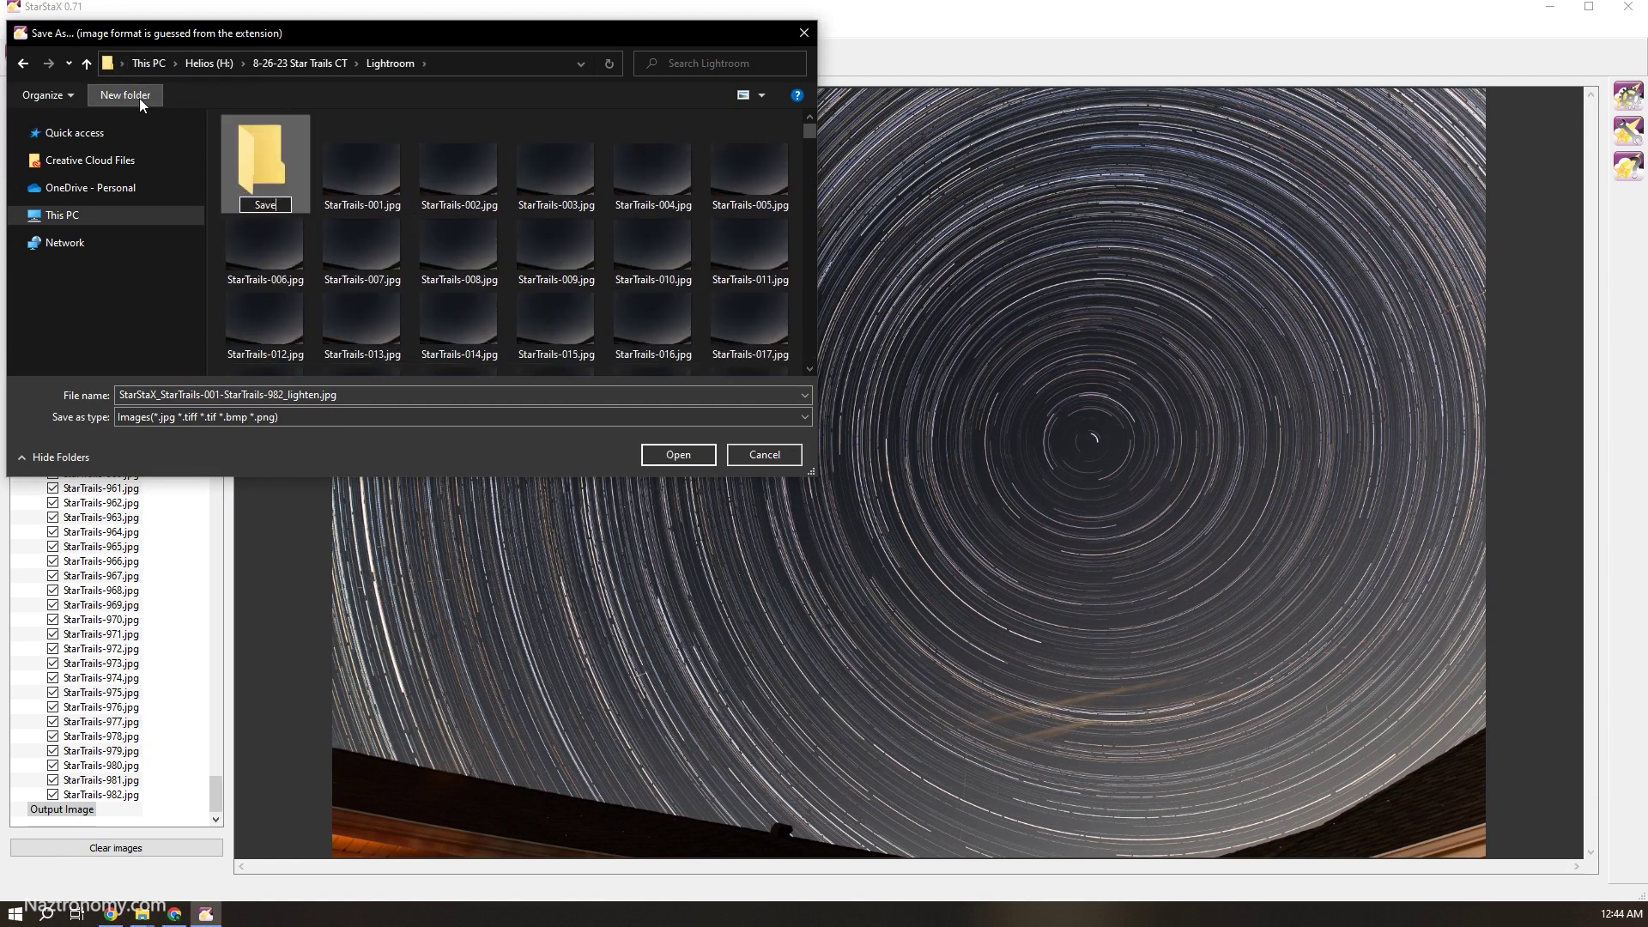
key("Return")
double_click(278, 179)
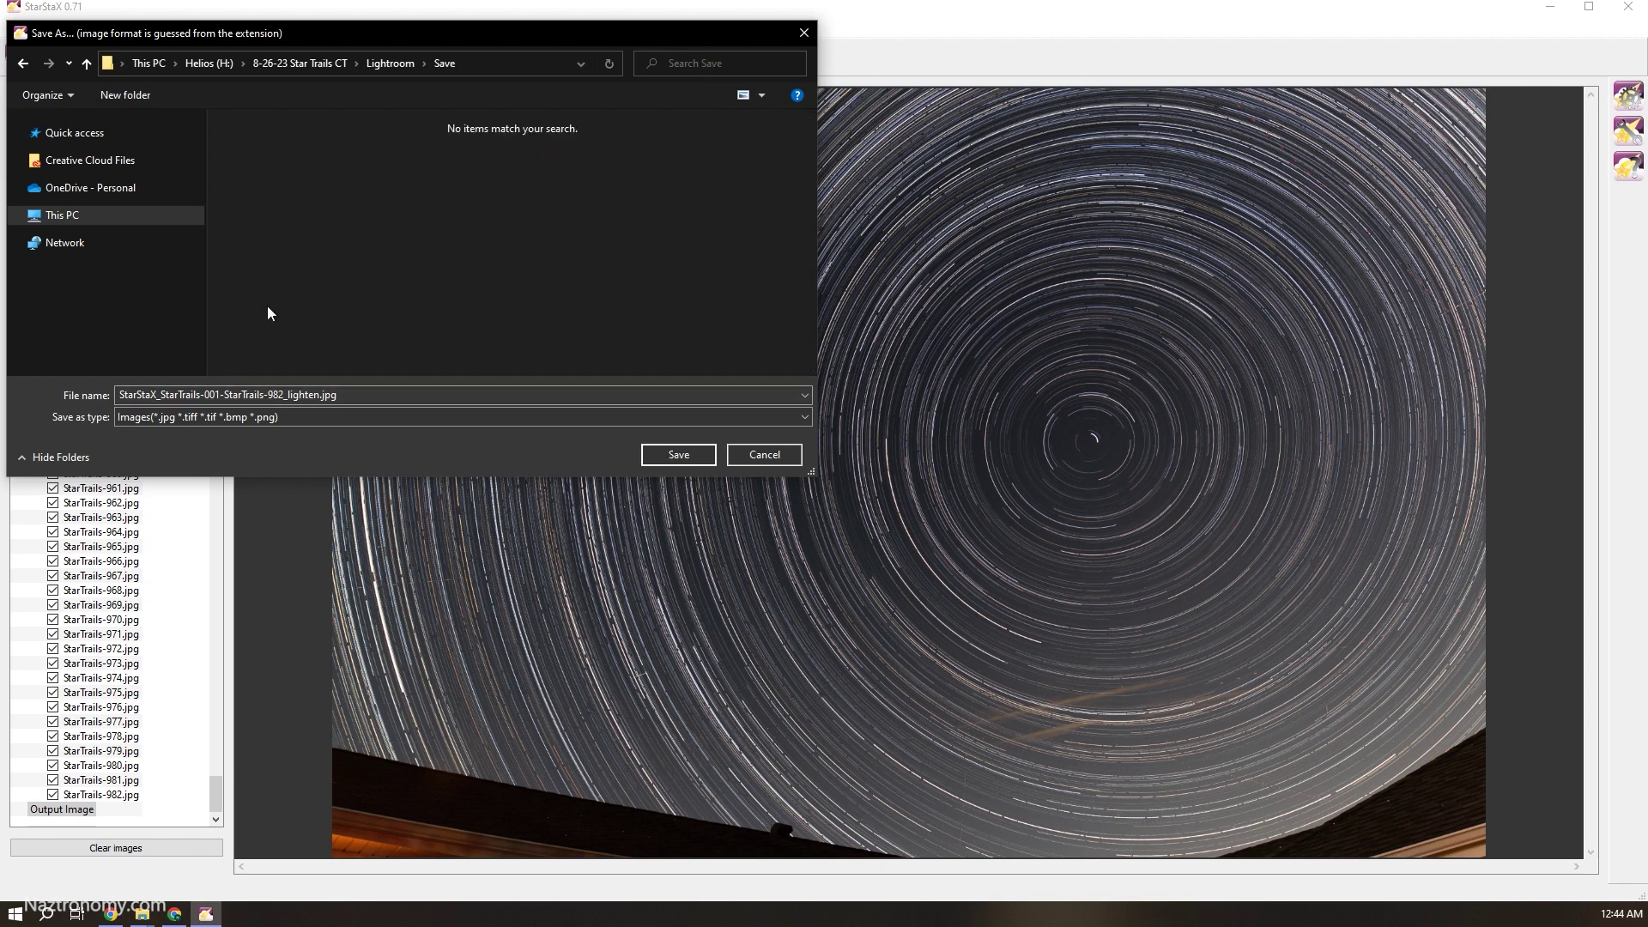
left_click(706, 461)
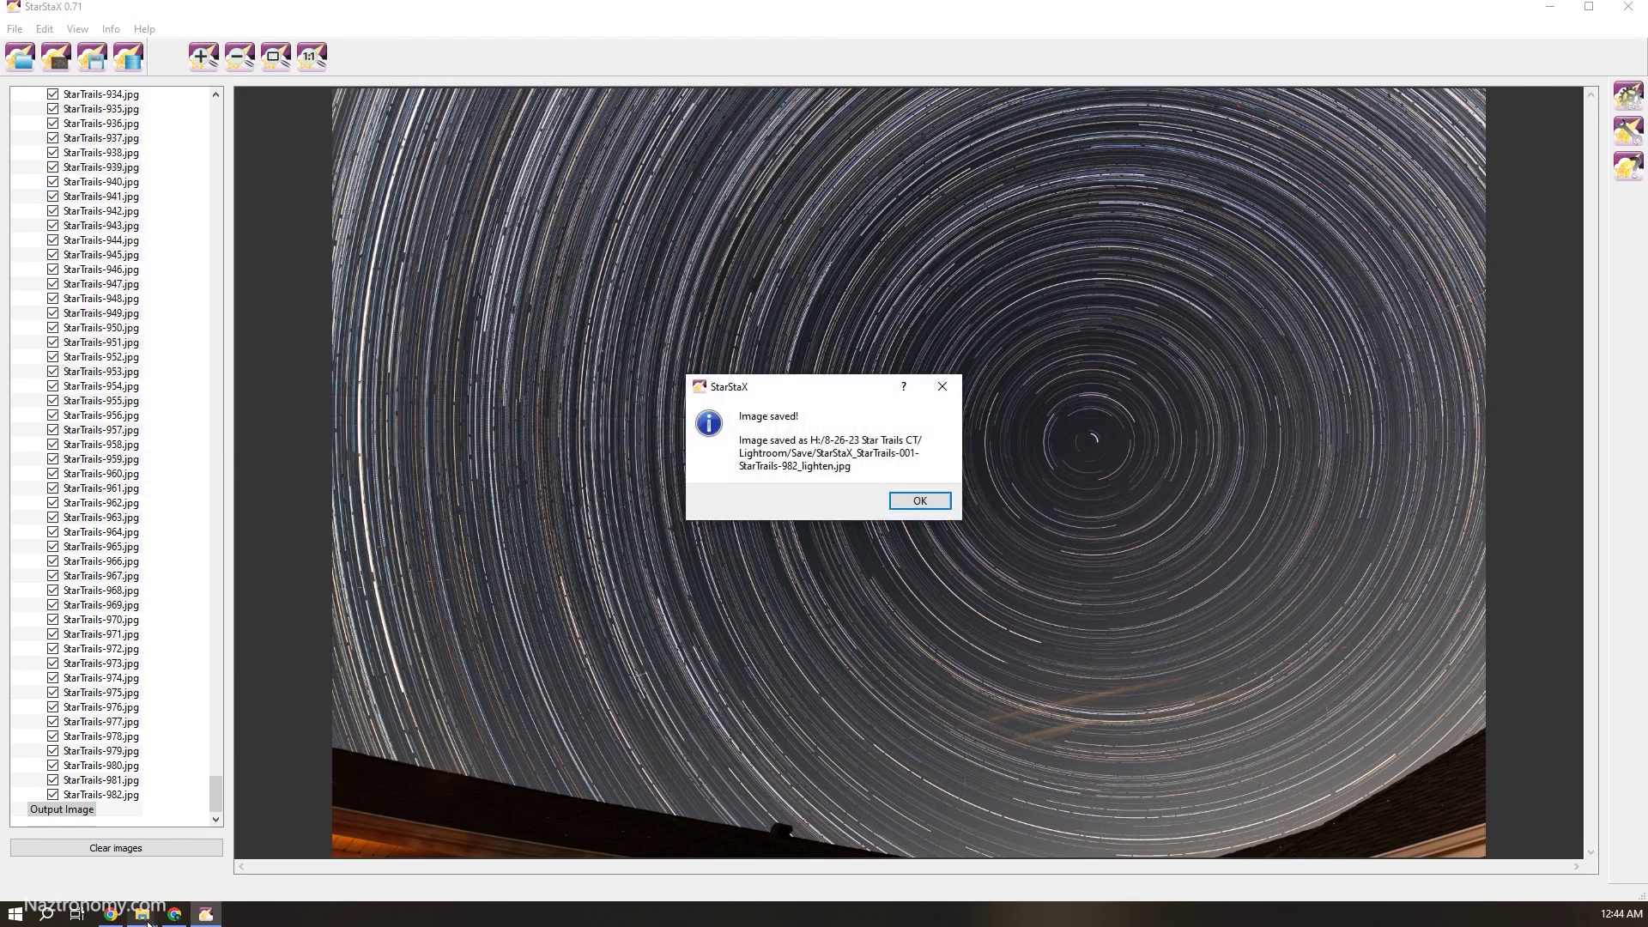
left_click(920, 501)
View the saved star trails JPG from the Save folder in File Explorer and close the photo viewer.
mouse_move(142, 913)
left_click(65, 833)
double_click(634, 409)
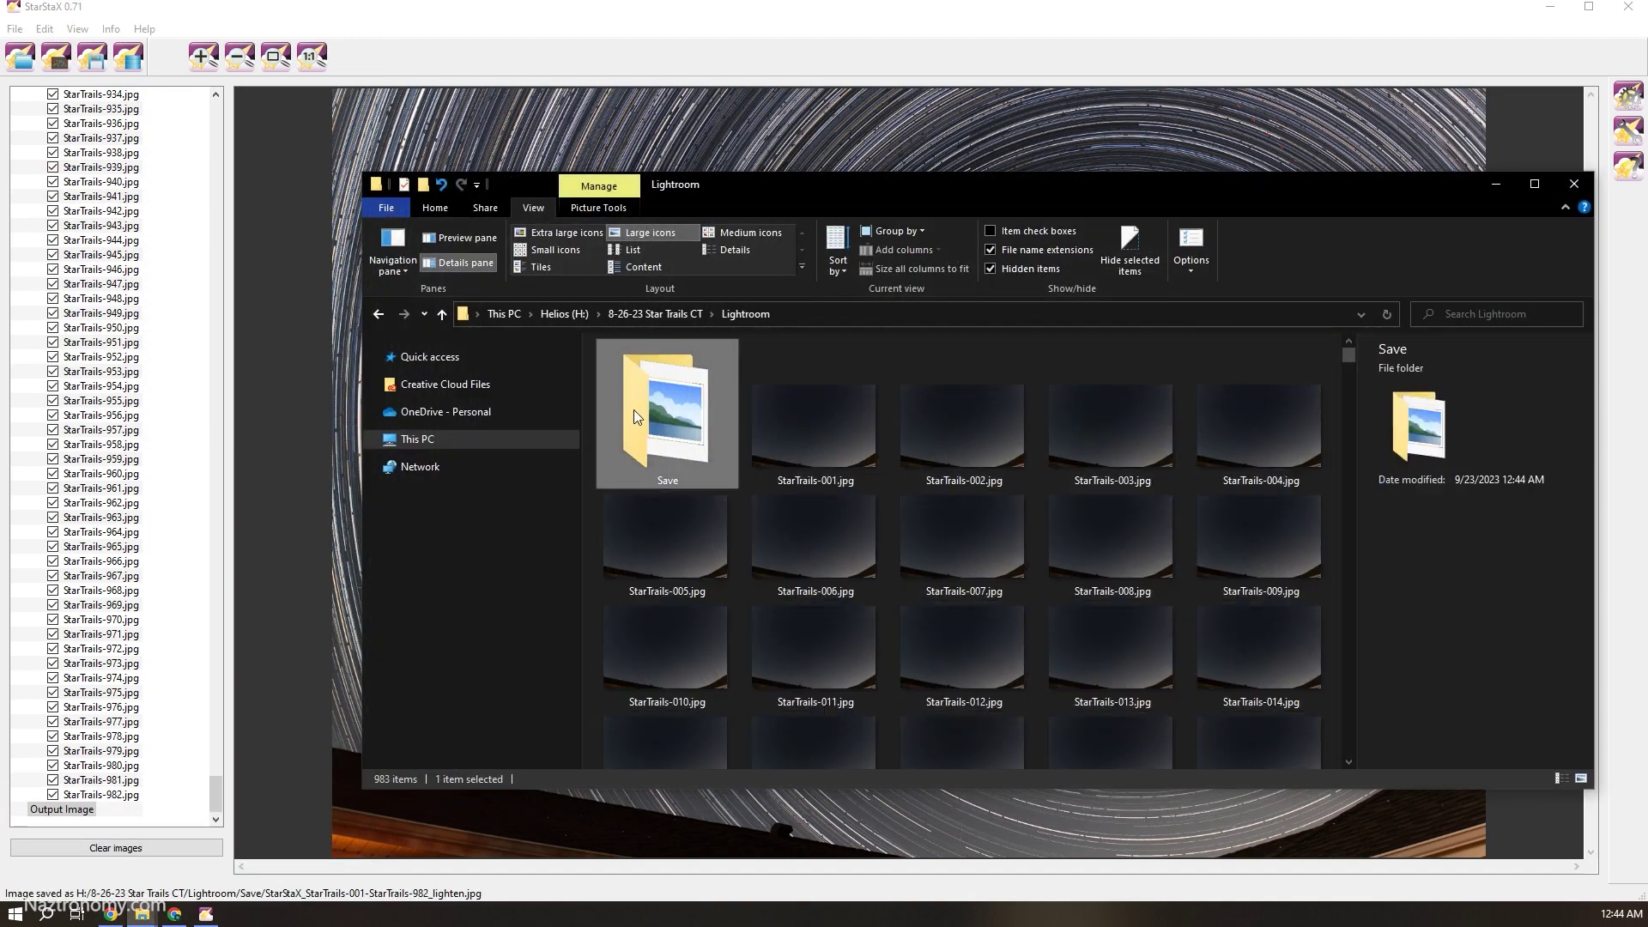
double_click(657, 412)
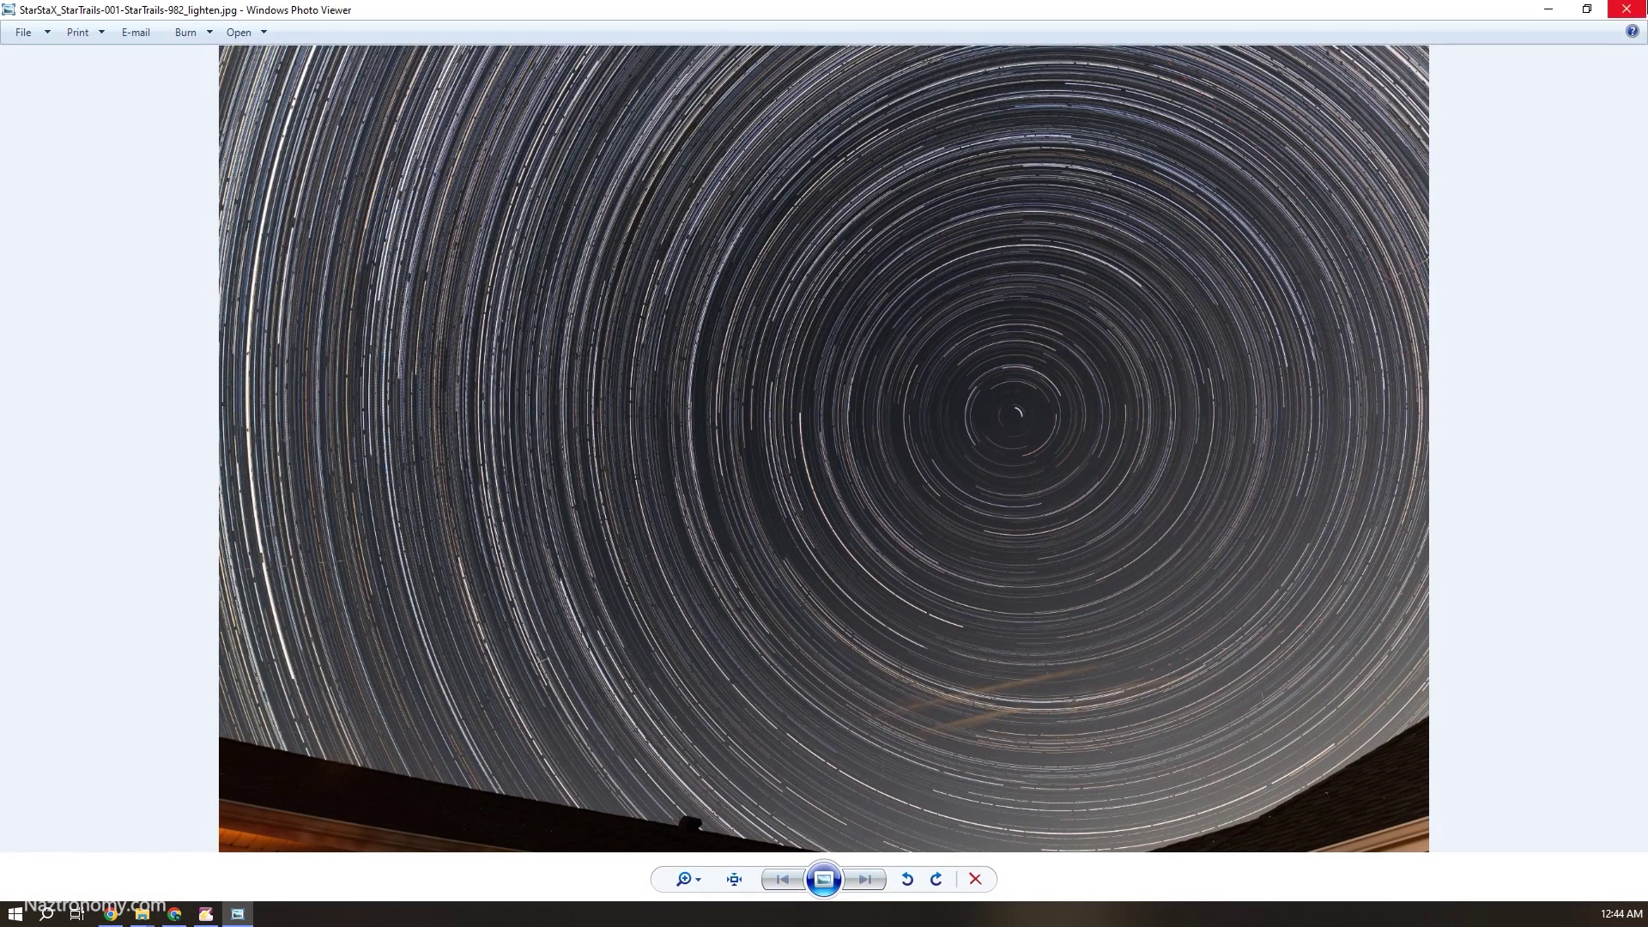
left_click(1627, 9)
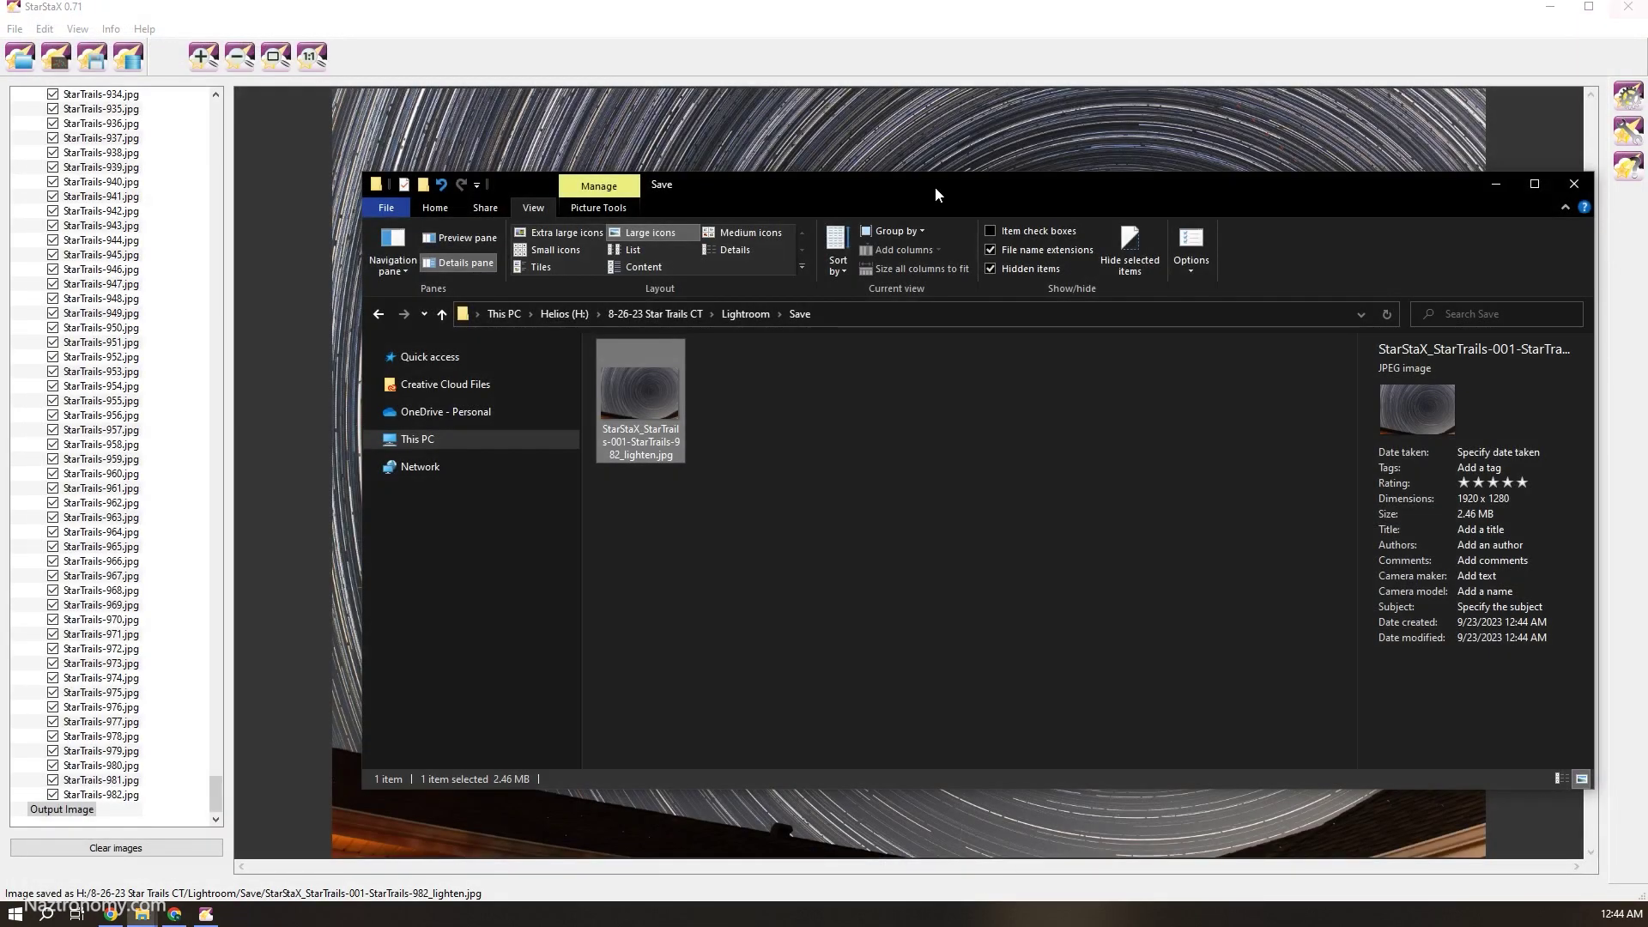
Back in StarStaX, show the blending preferences and enable Comet Mode for the Lighten blending mode.
left_click(950, 7)
left_click(1628, 95)
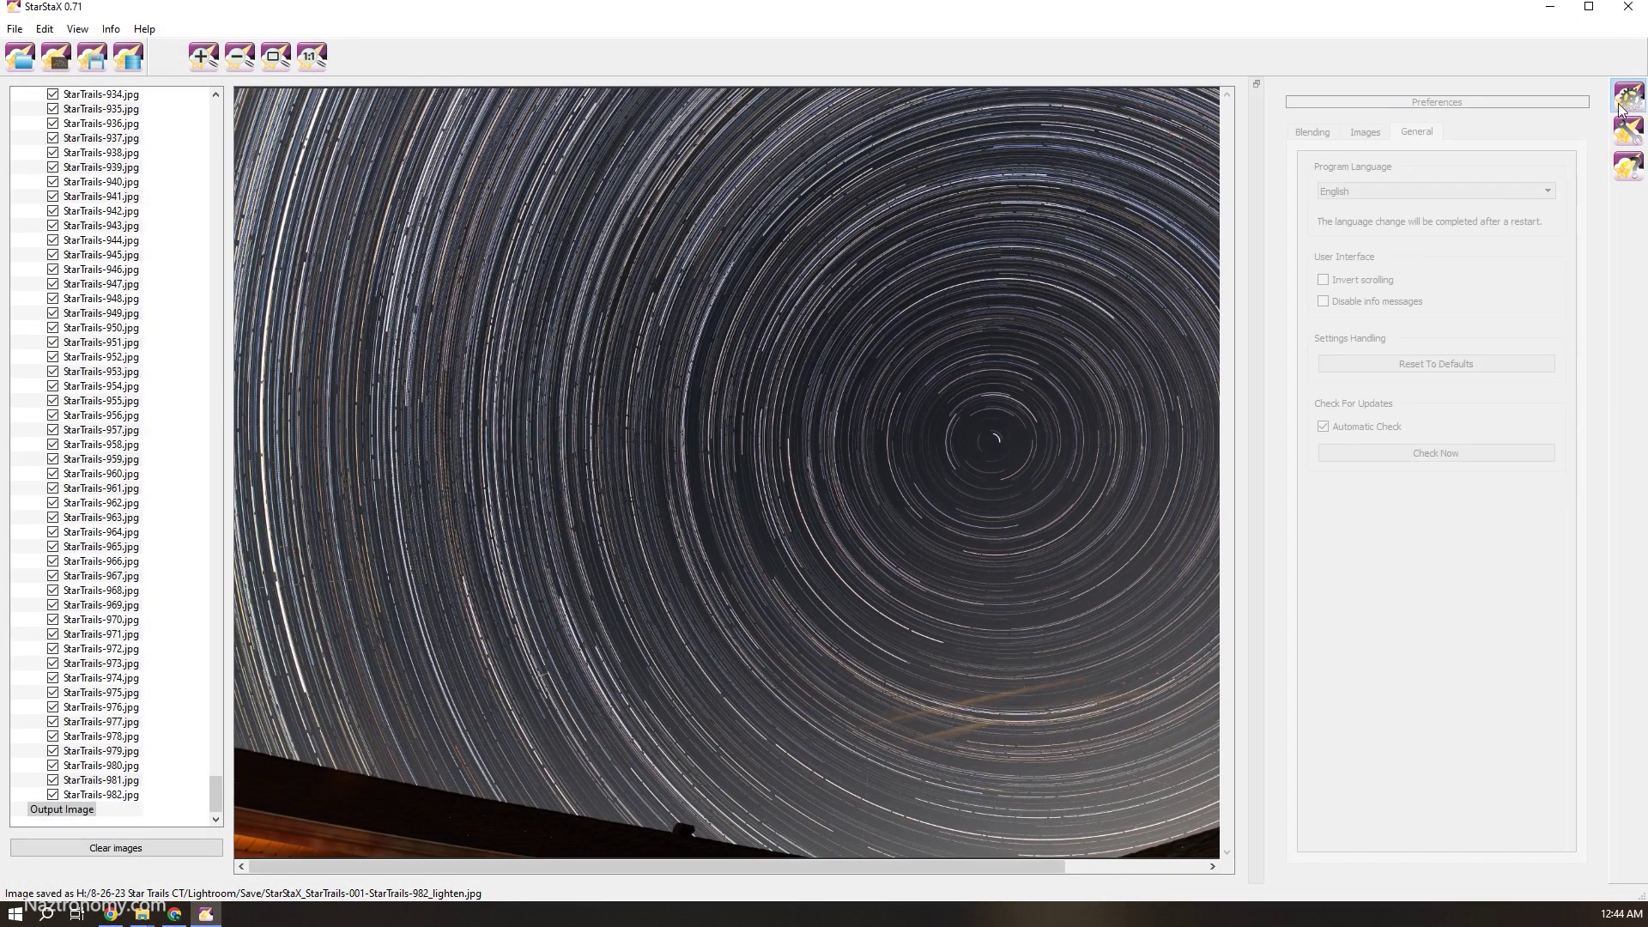
left_click(1326, 134)
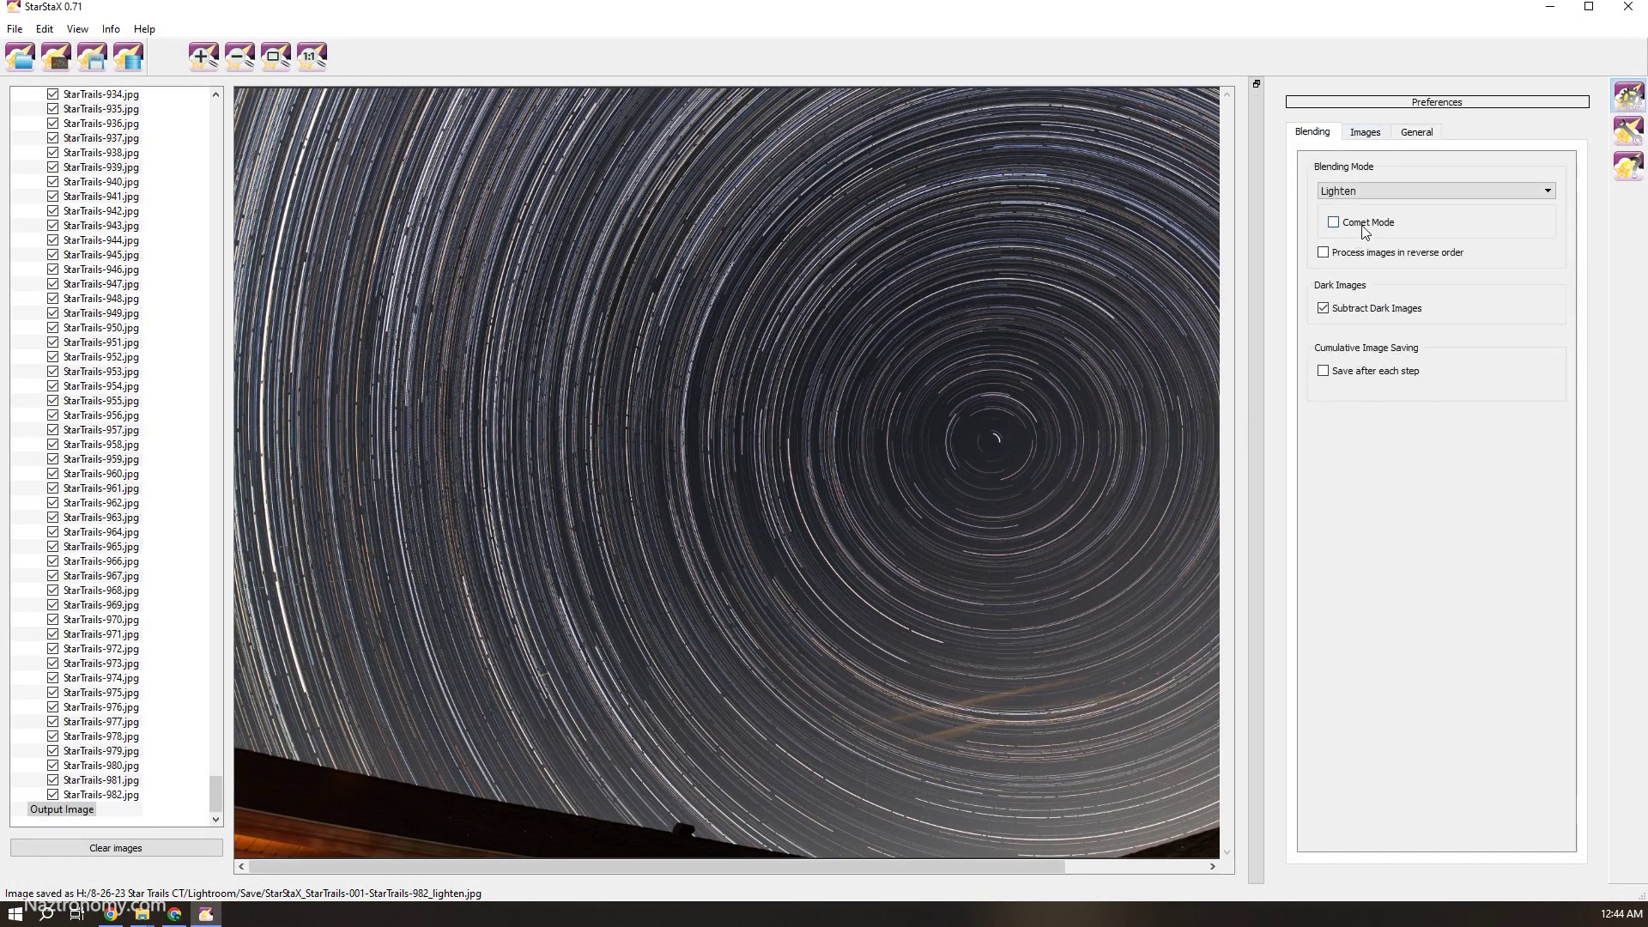
left_click(1365, 226)
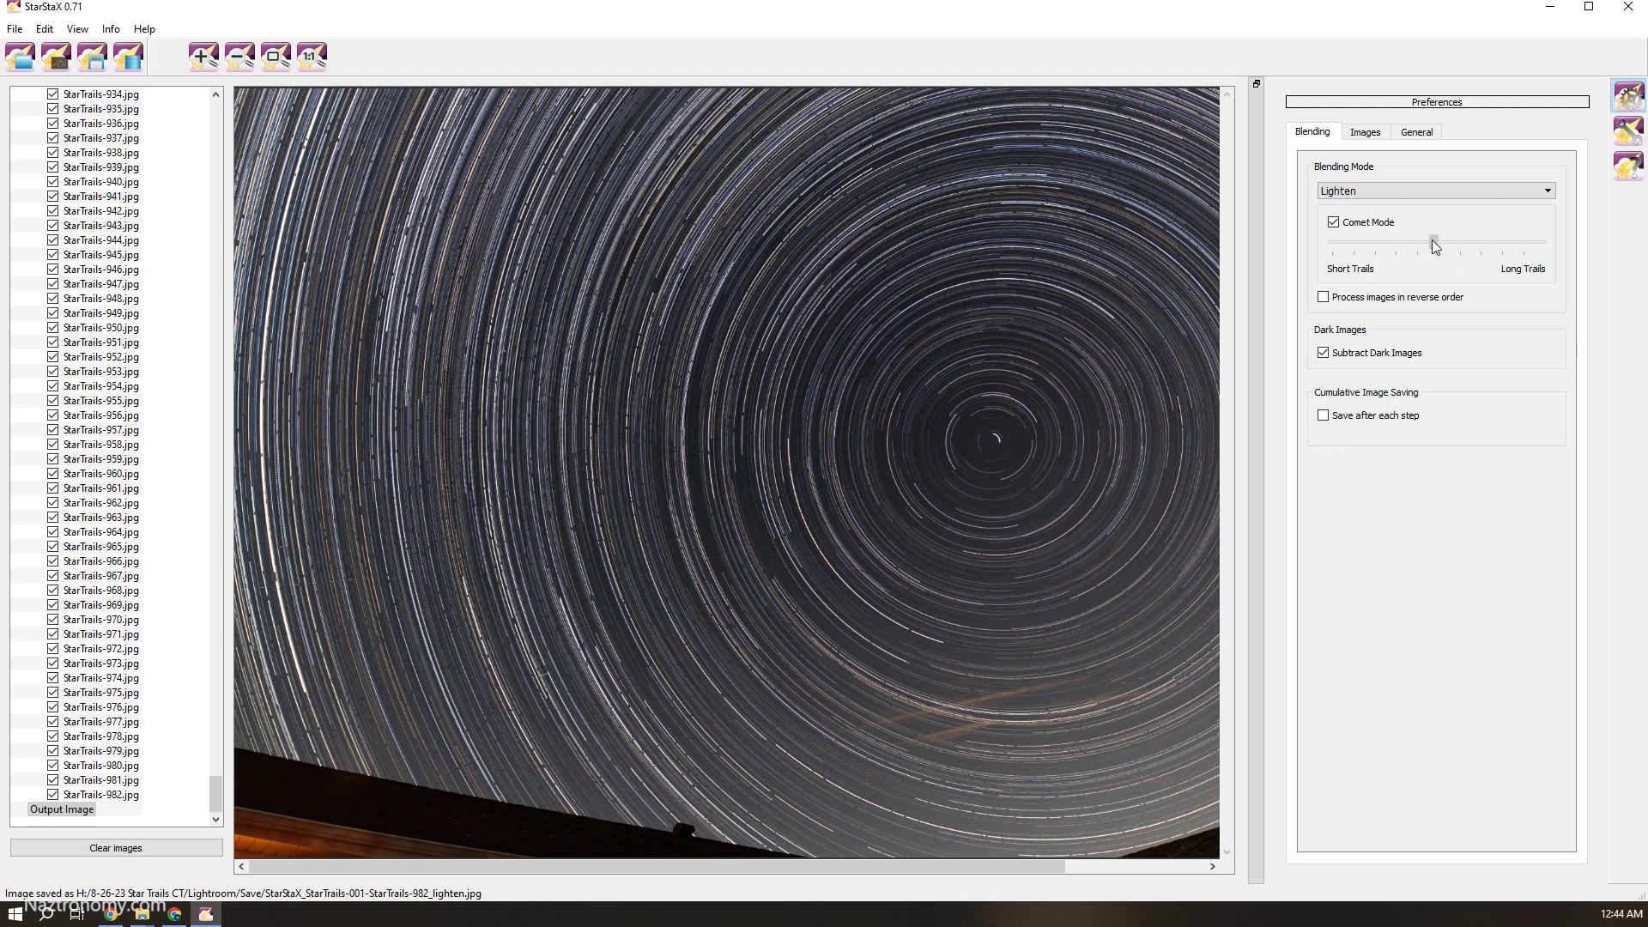
left_click_drag(1433, 245, 1406, 250)
left_click_drag(1404, 247, 1376, 249)
left_click(129, 56)
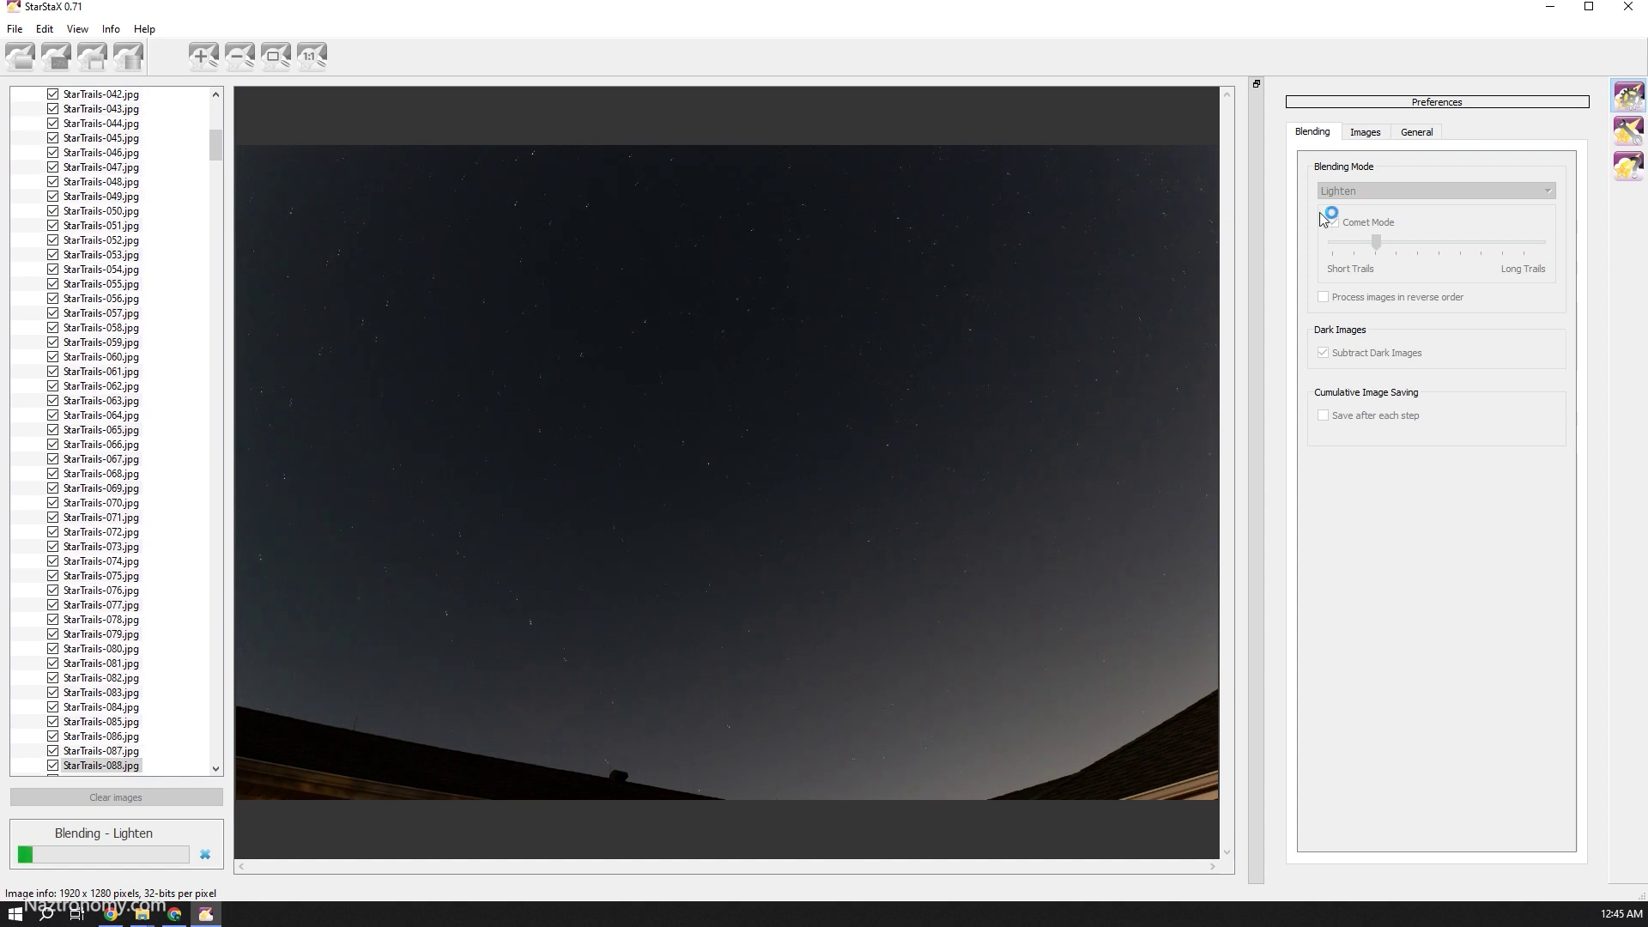
left_click(207, 855)
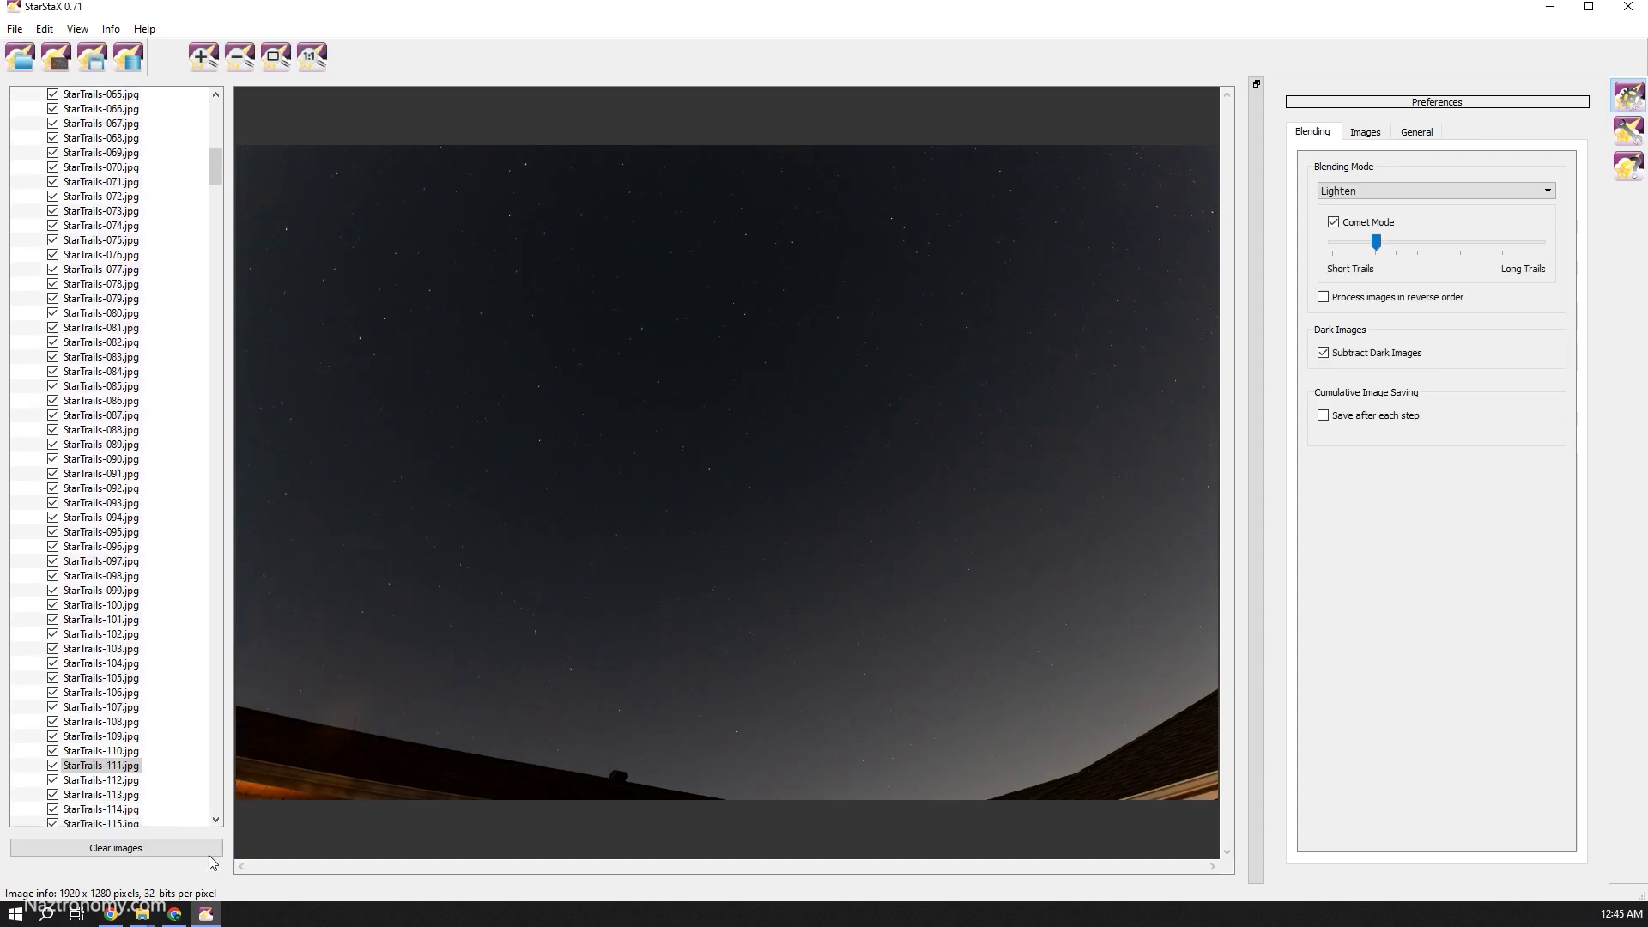
Set the comet trail length midway between short and long, and blend all the images.
left_click(1440, 249)
left_click(127, 60)
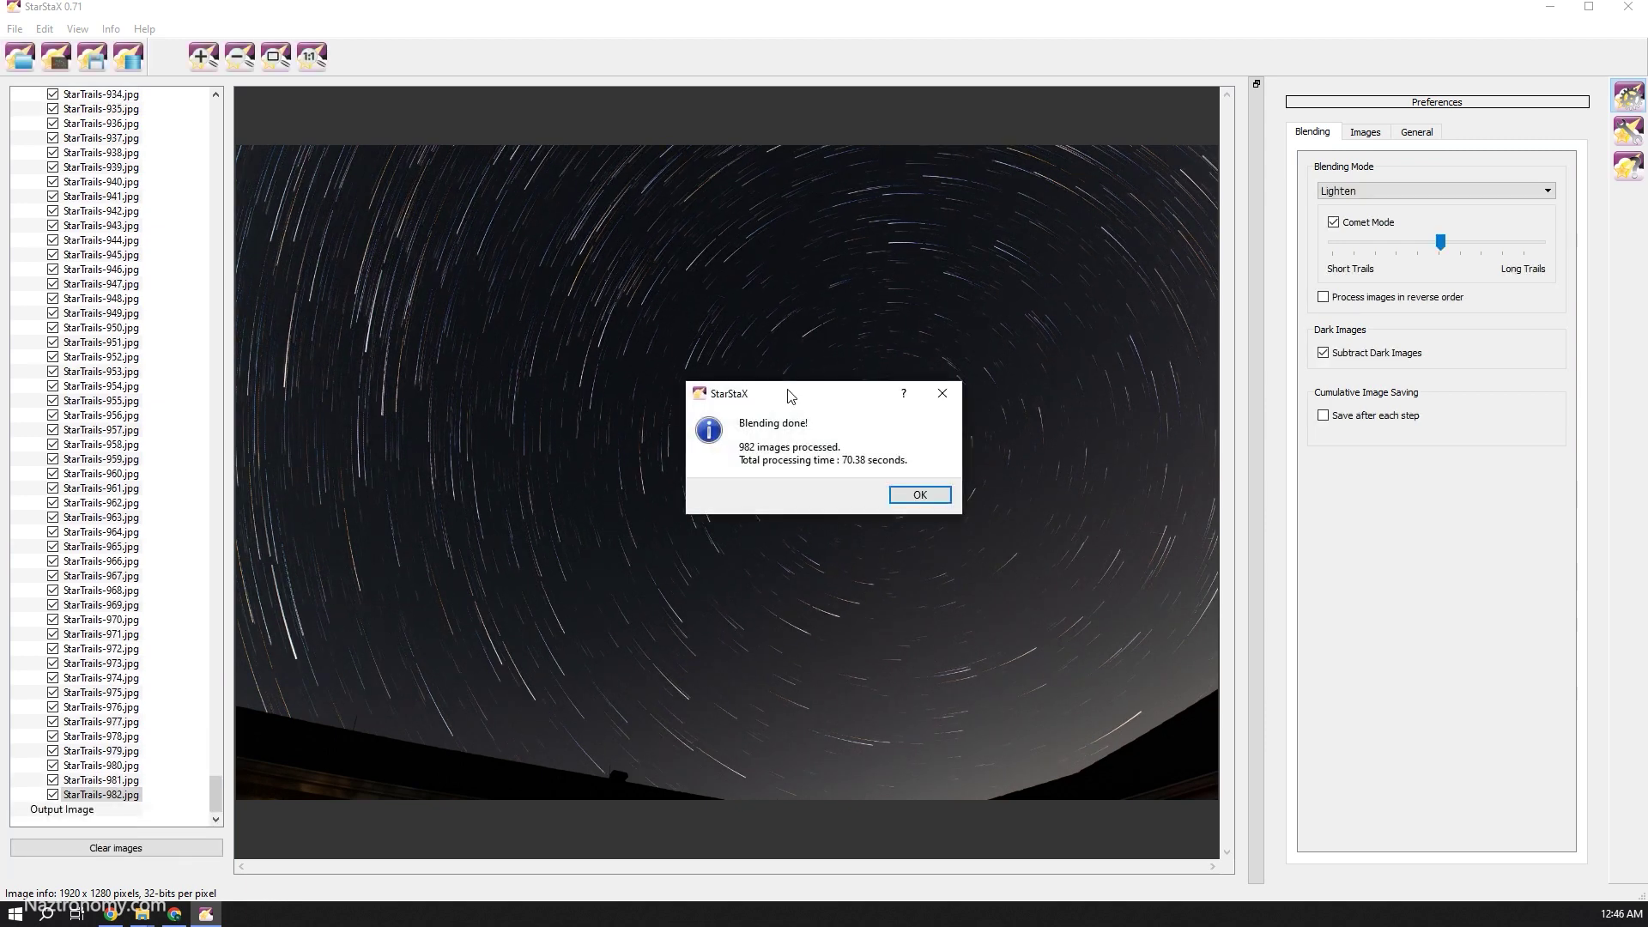
key("Return")
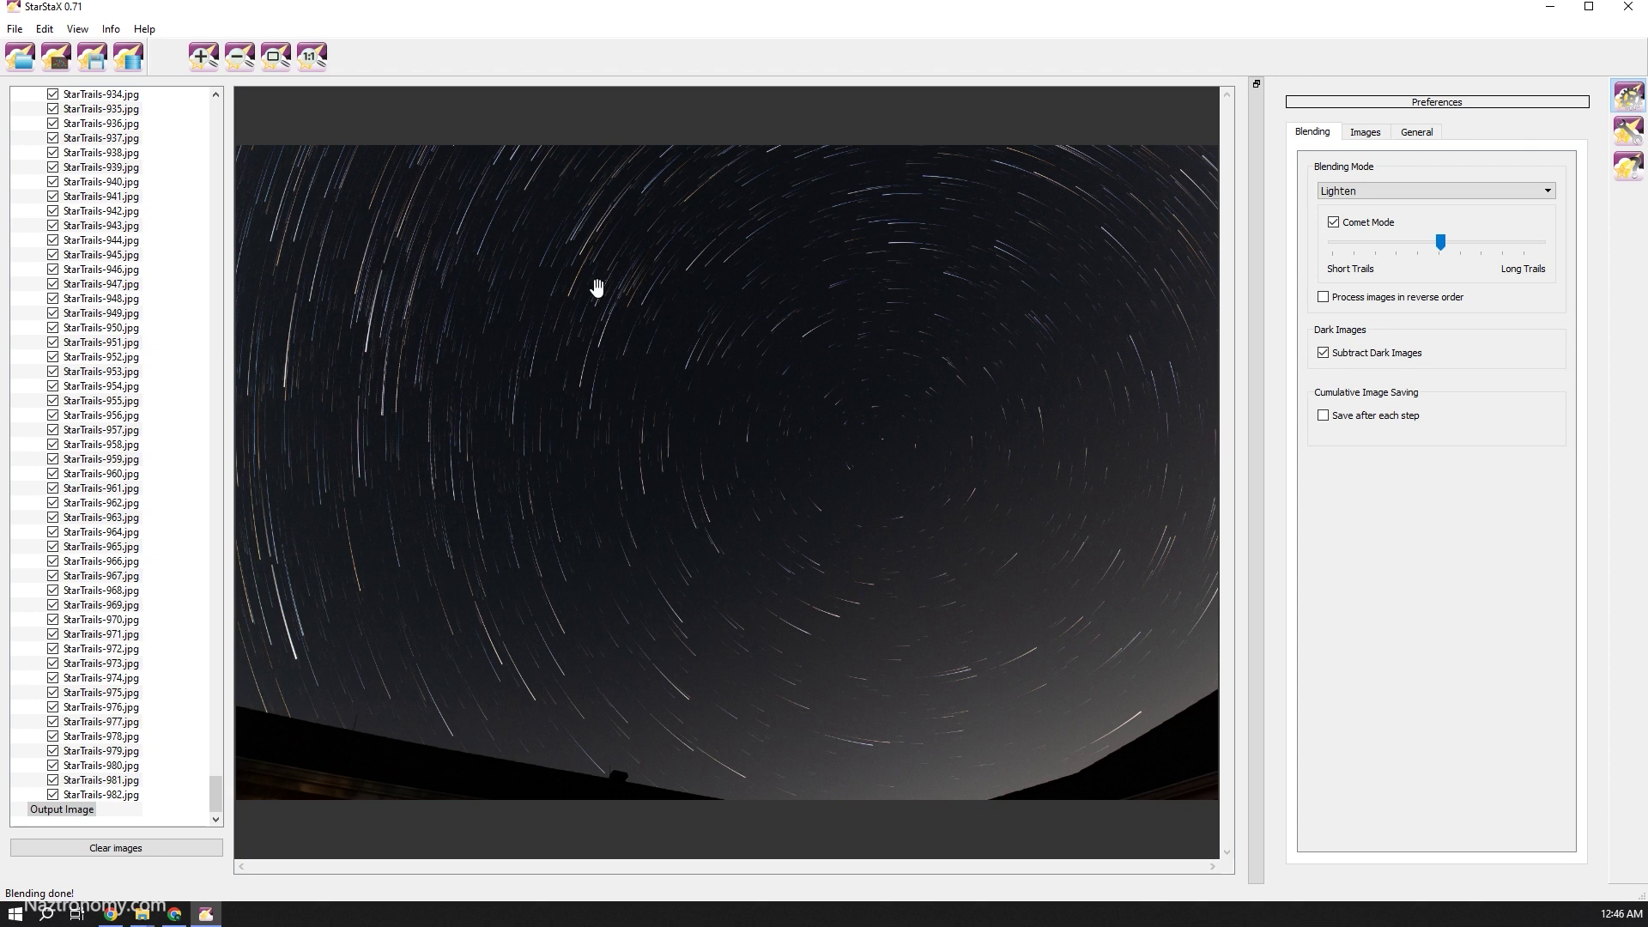
Save the comet-style blended image as Comet_mode.jpg in the Save folder inside Lightroom.
left_click_drag(216, 791, 230, 426)
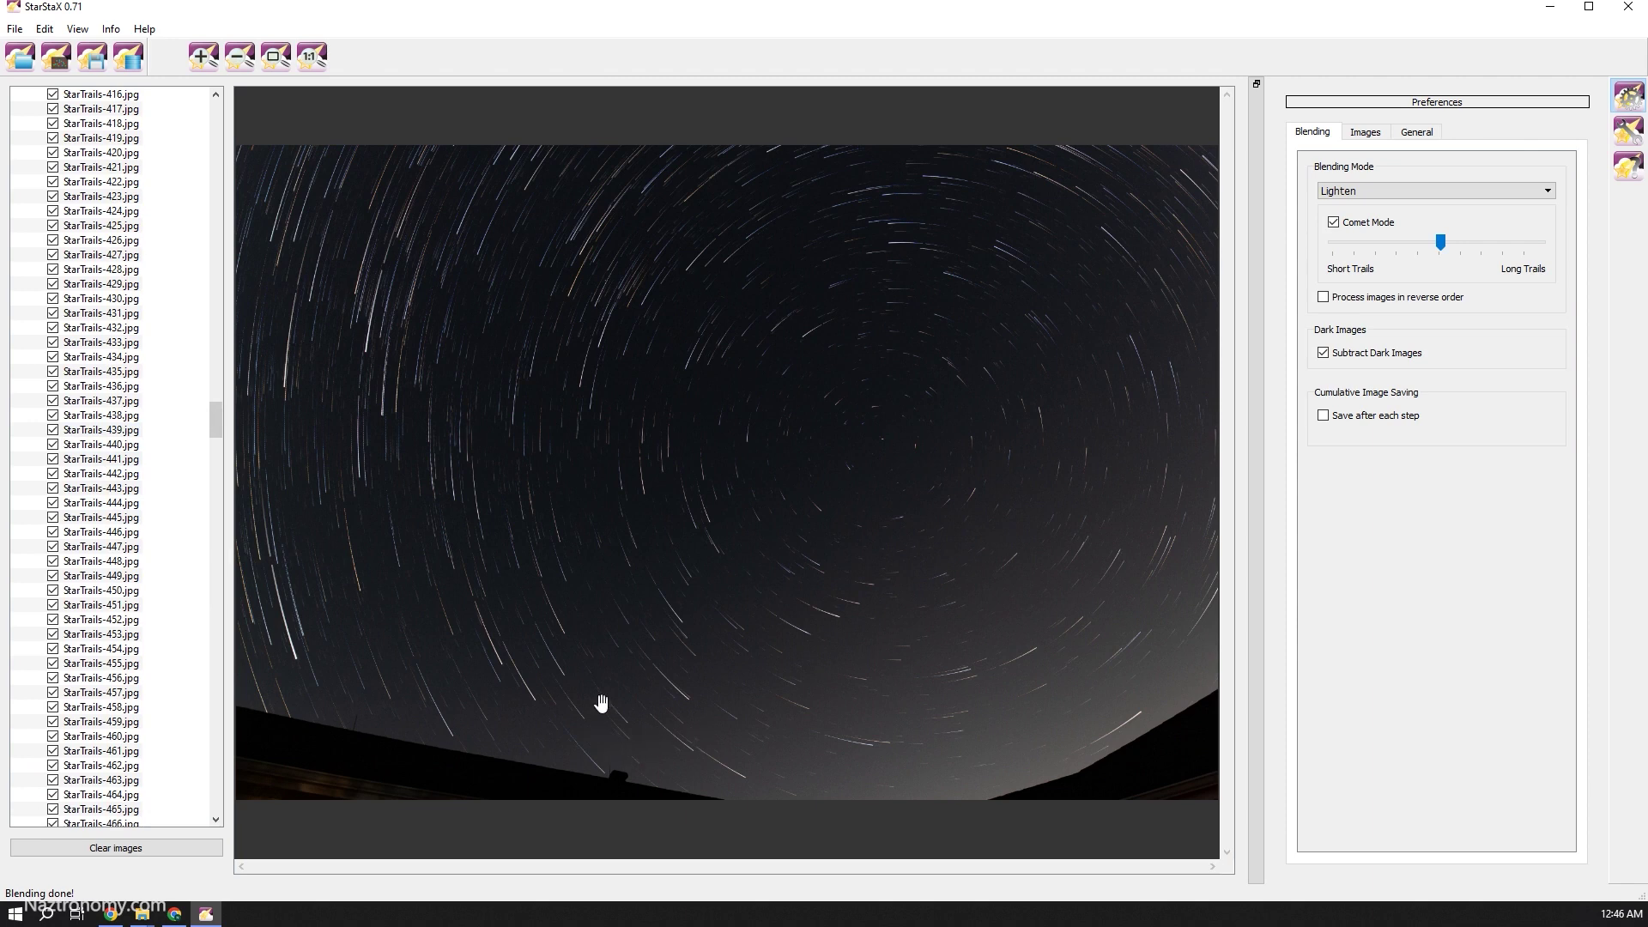
left_click(95, 63)
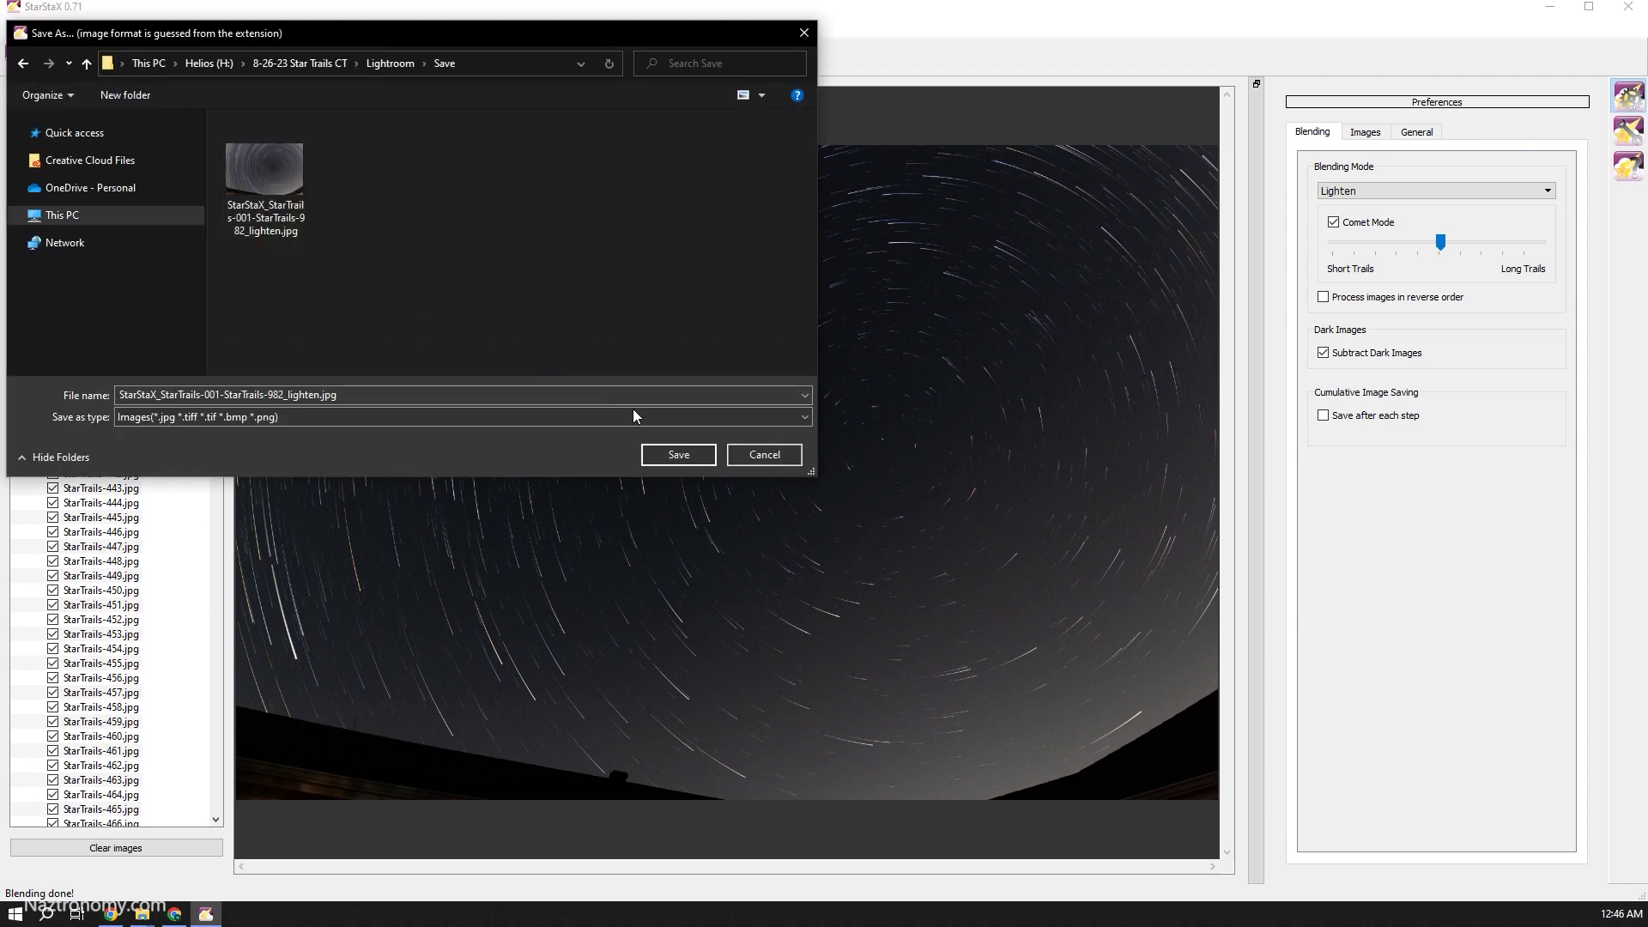
left_click_drag(339, 395, 76, 402)
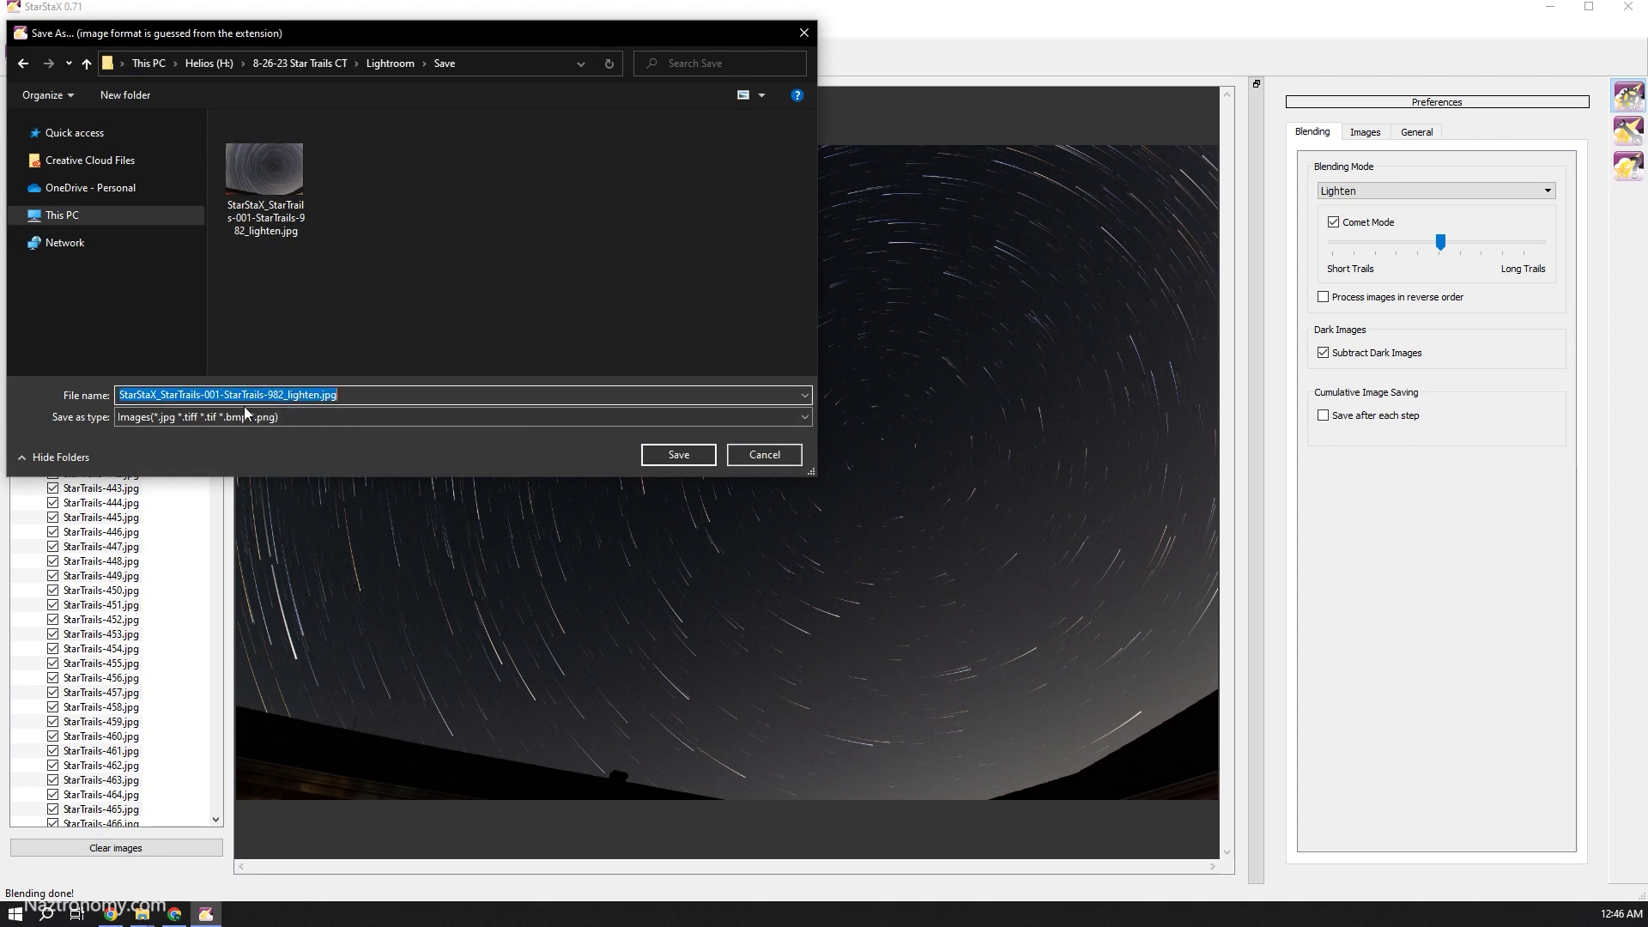
type("Comet_mode")
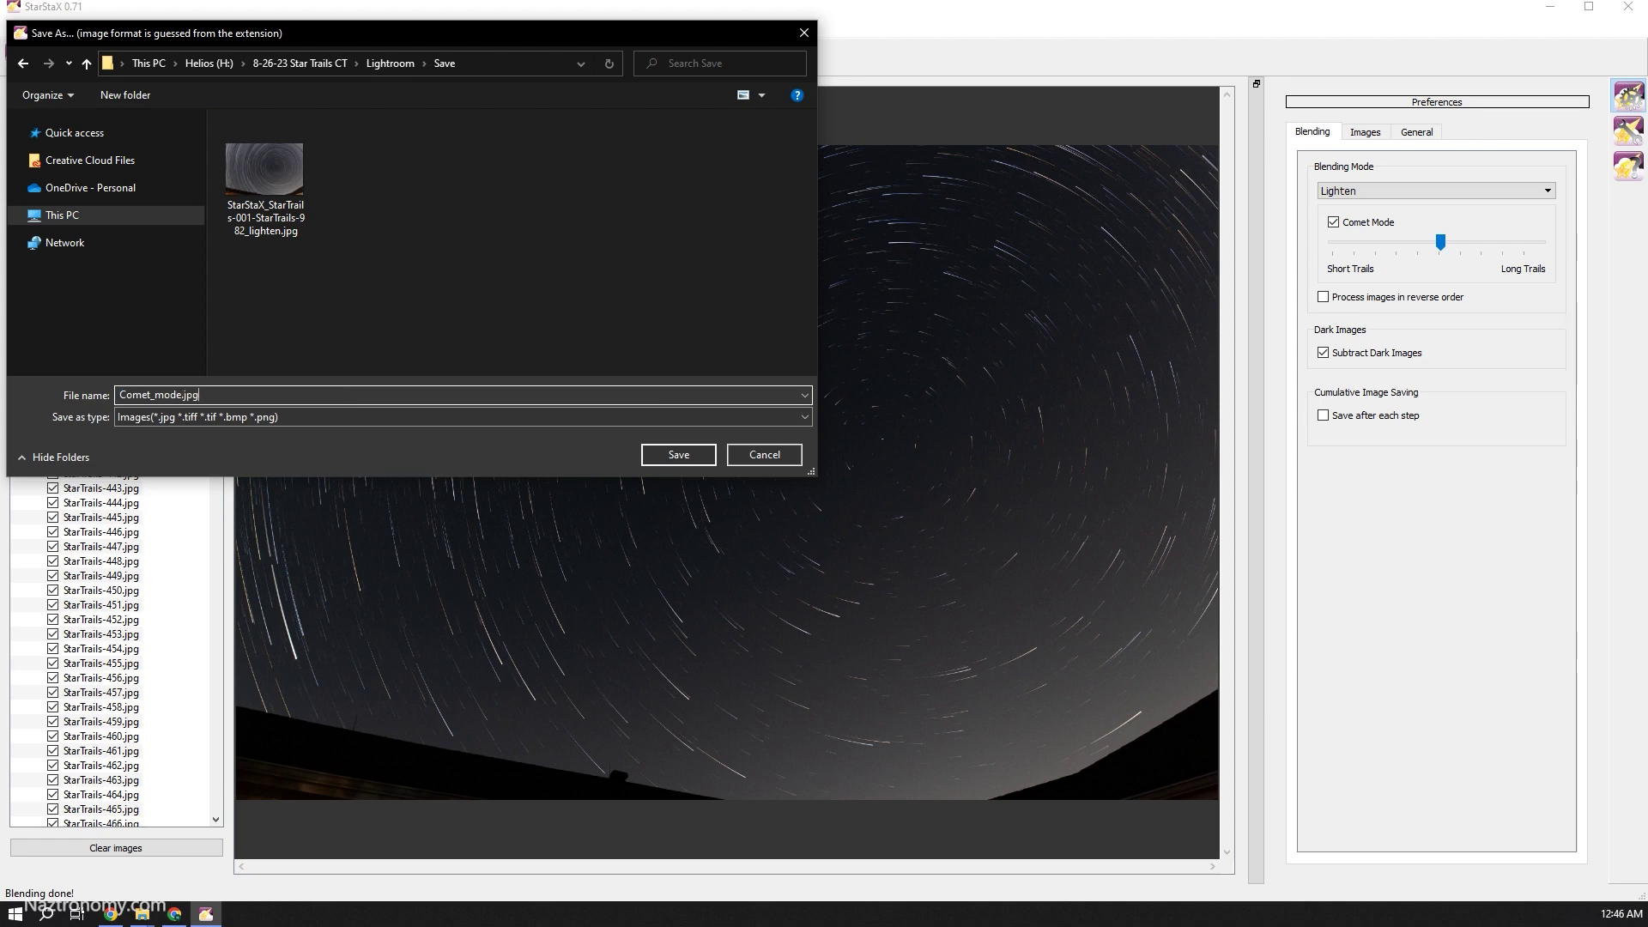
key("Return")
left_click(907, 496)
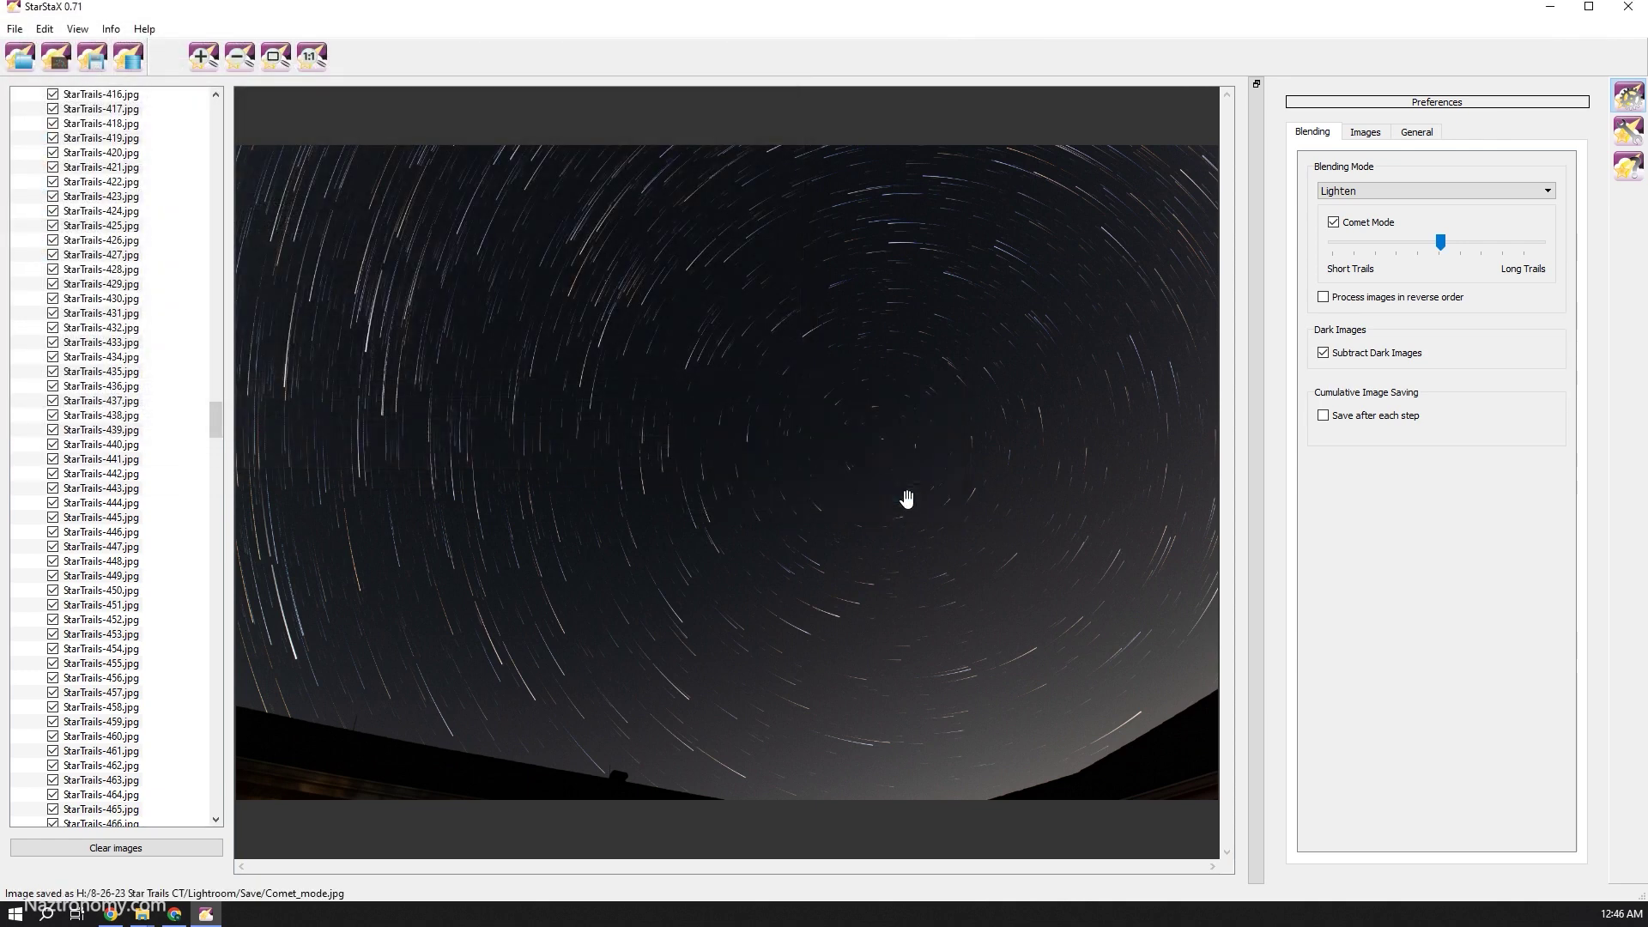
Open Comet_mode.jpg from File Explorer, compare it with the lighten star trails image in the photo viewer, and return to StarStaX.
key("alt+Tab")
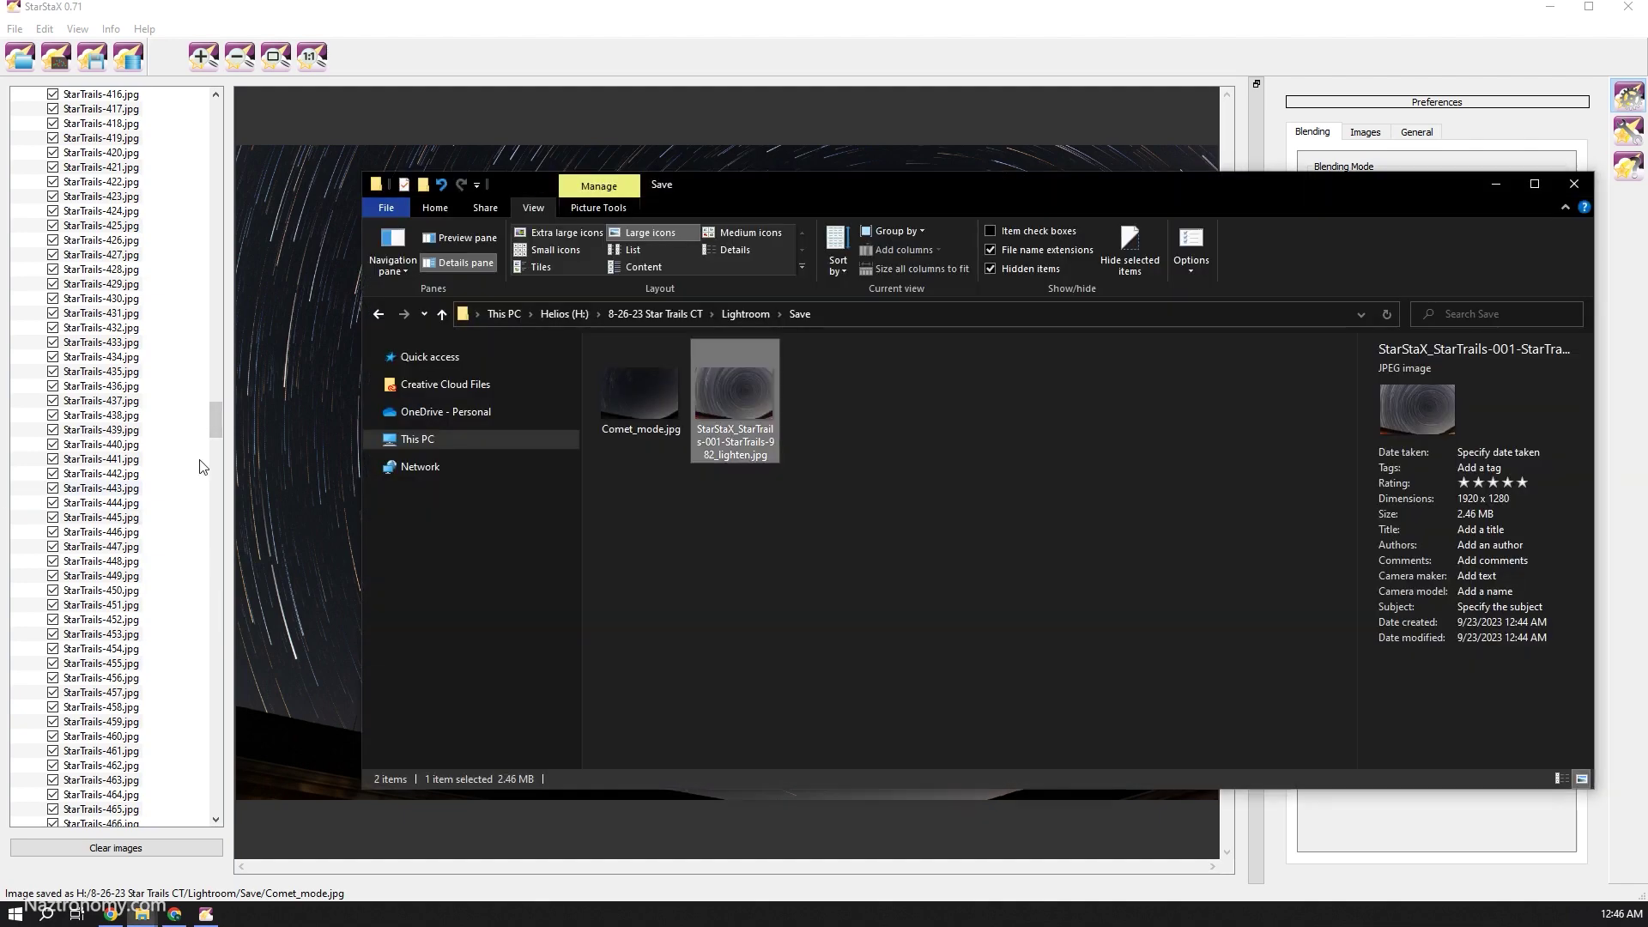
double_click(652, 404)
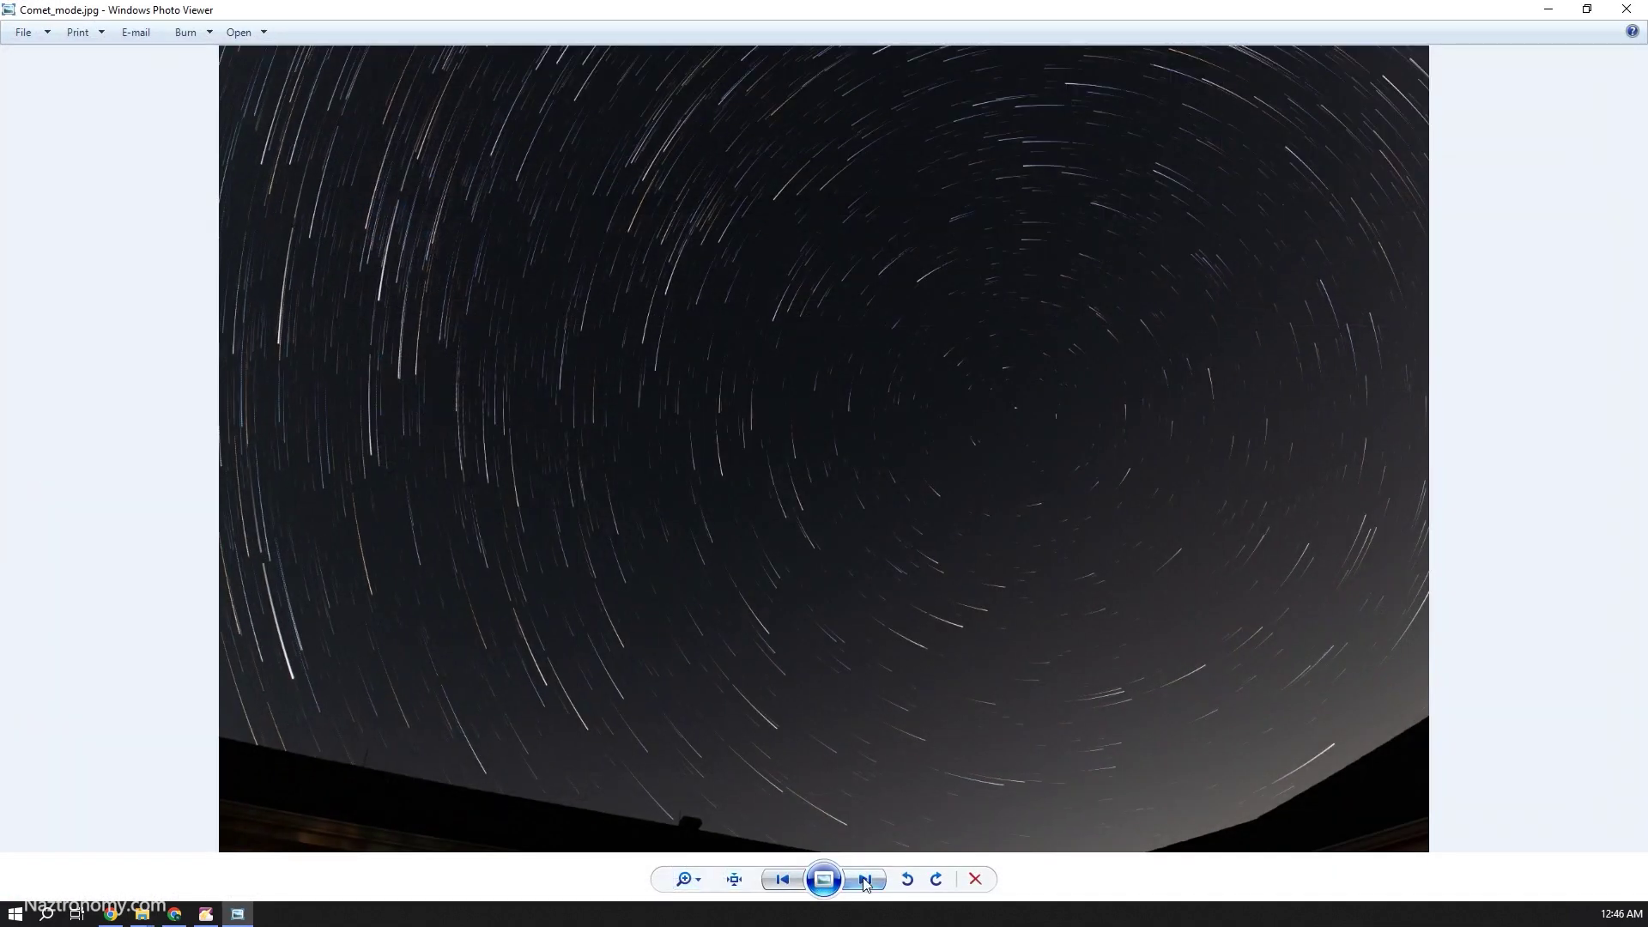
left_click(865, 880)
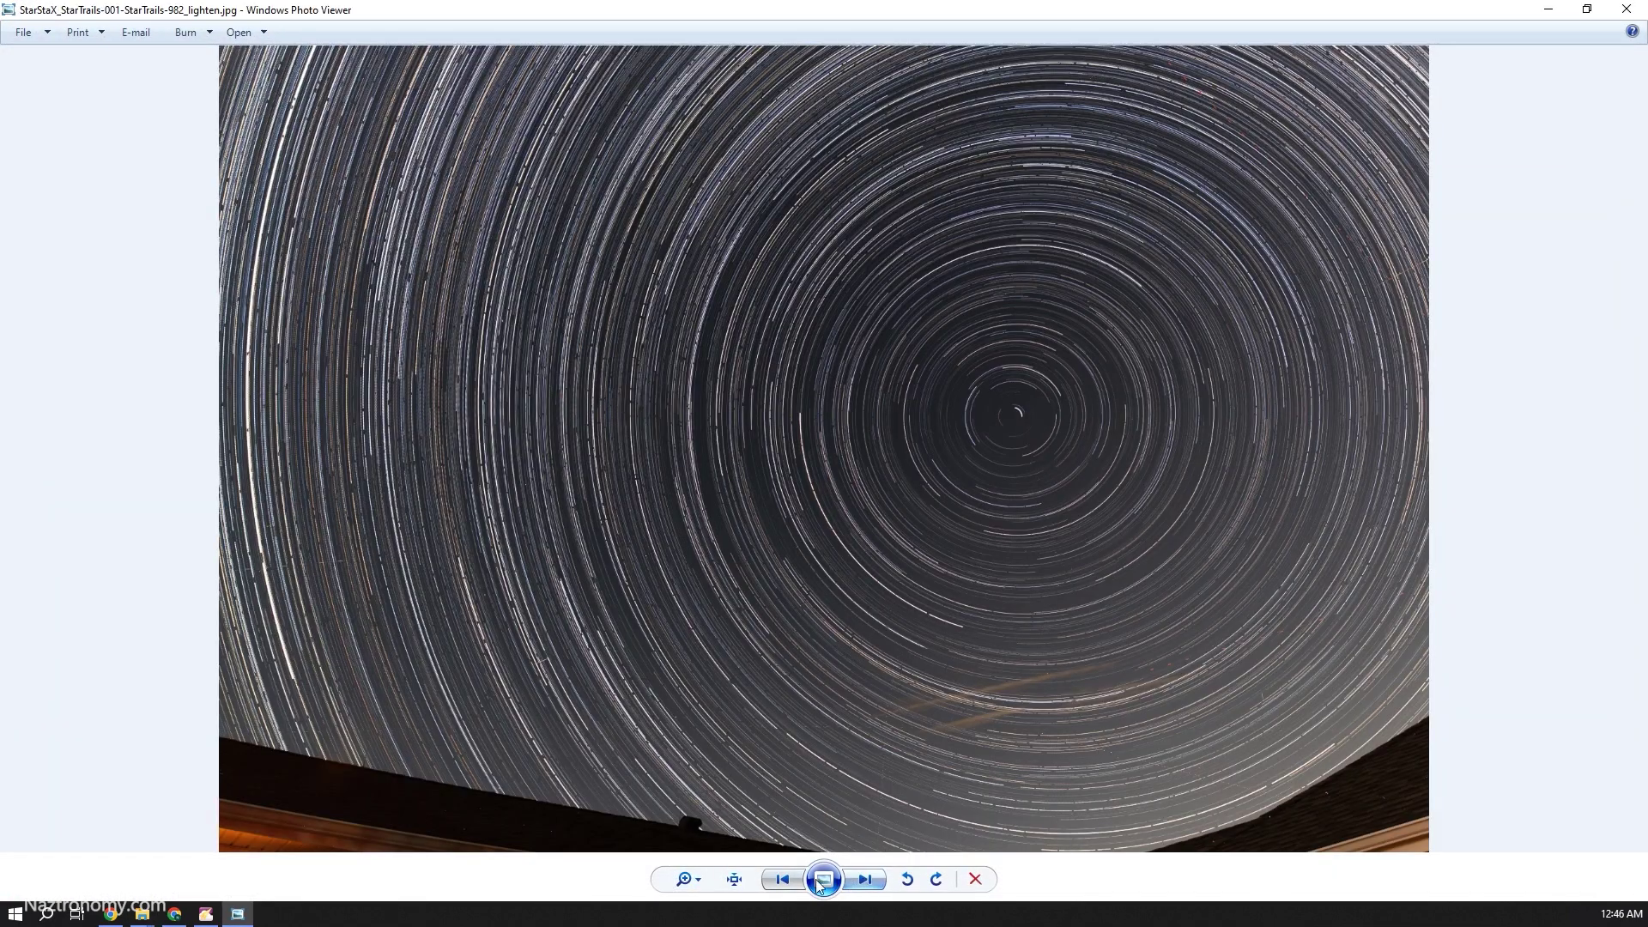
left_click(782, 880)
left_click(866, 880)
left_click(783, 880)
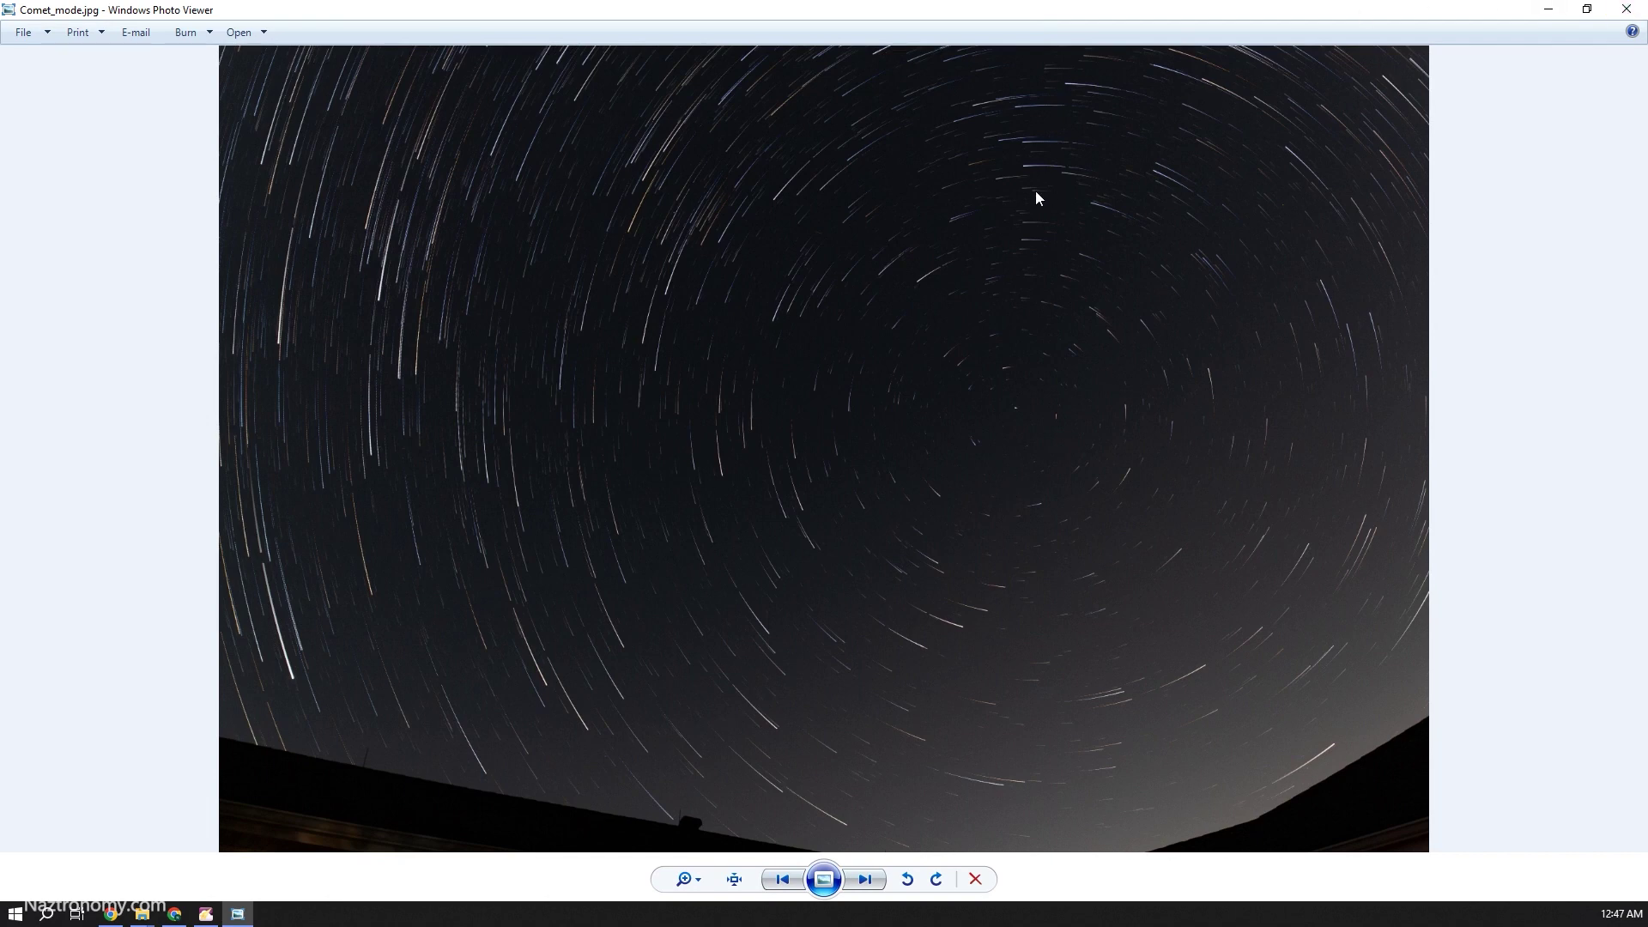
left_click(1548, 9)
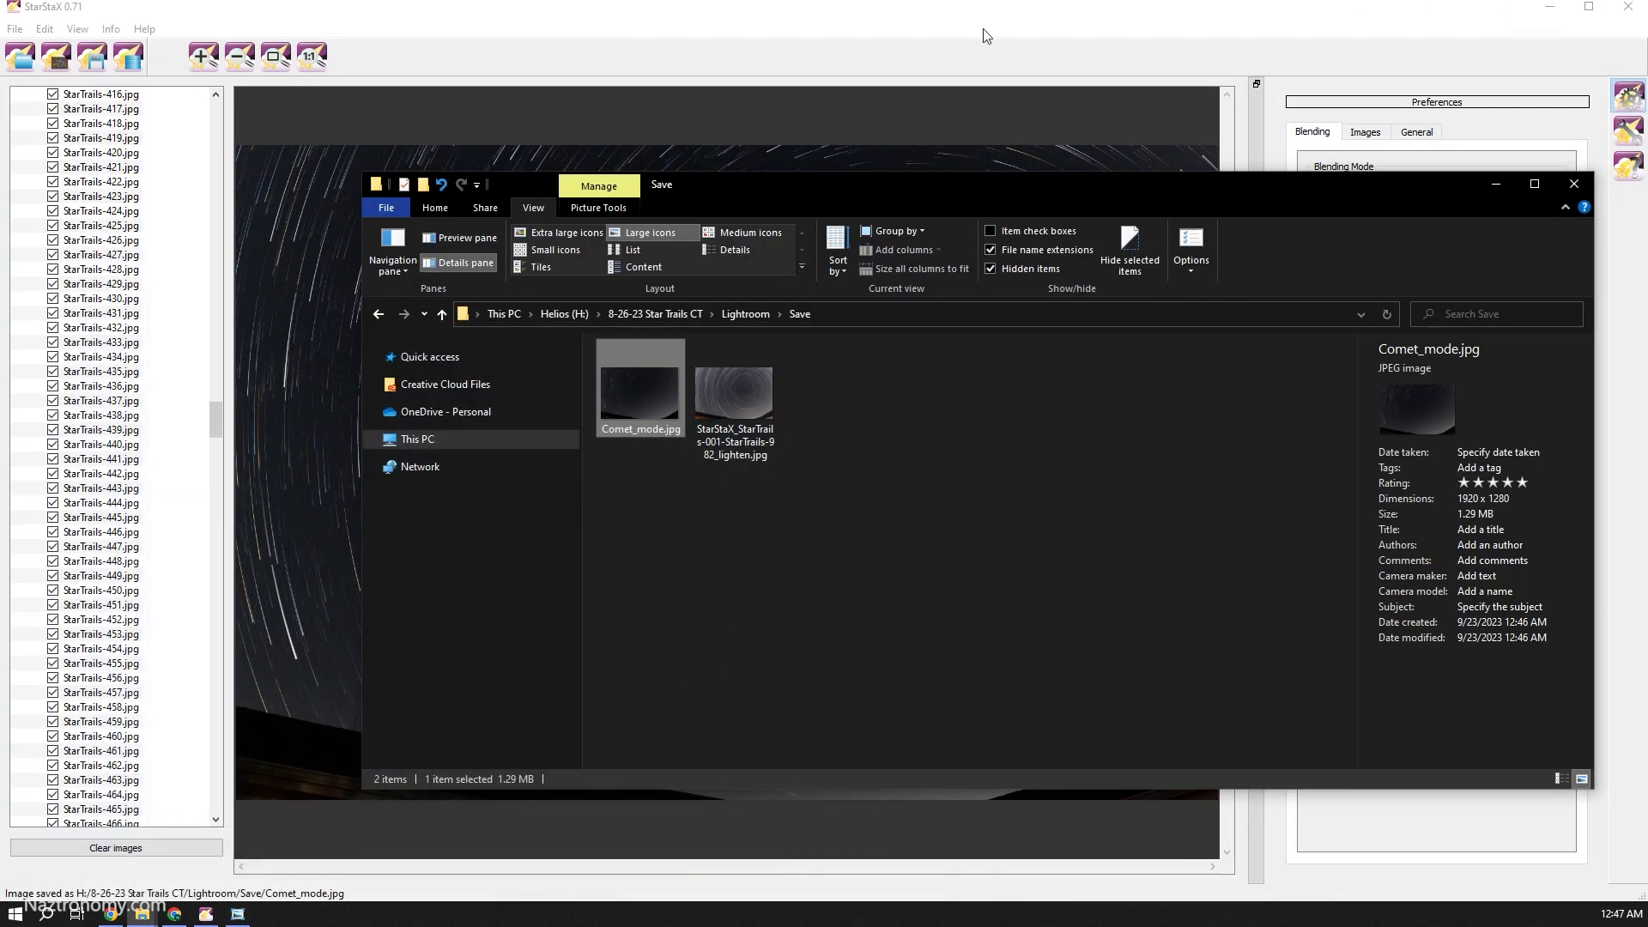
left_click(1022, 147)
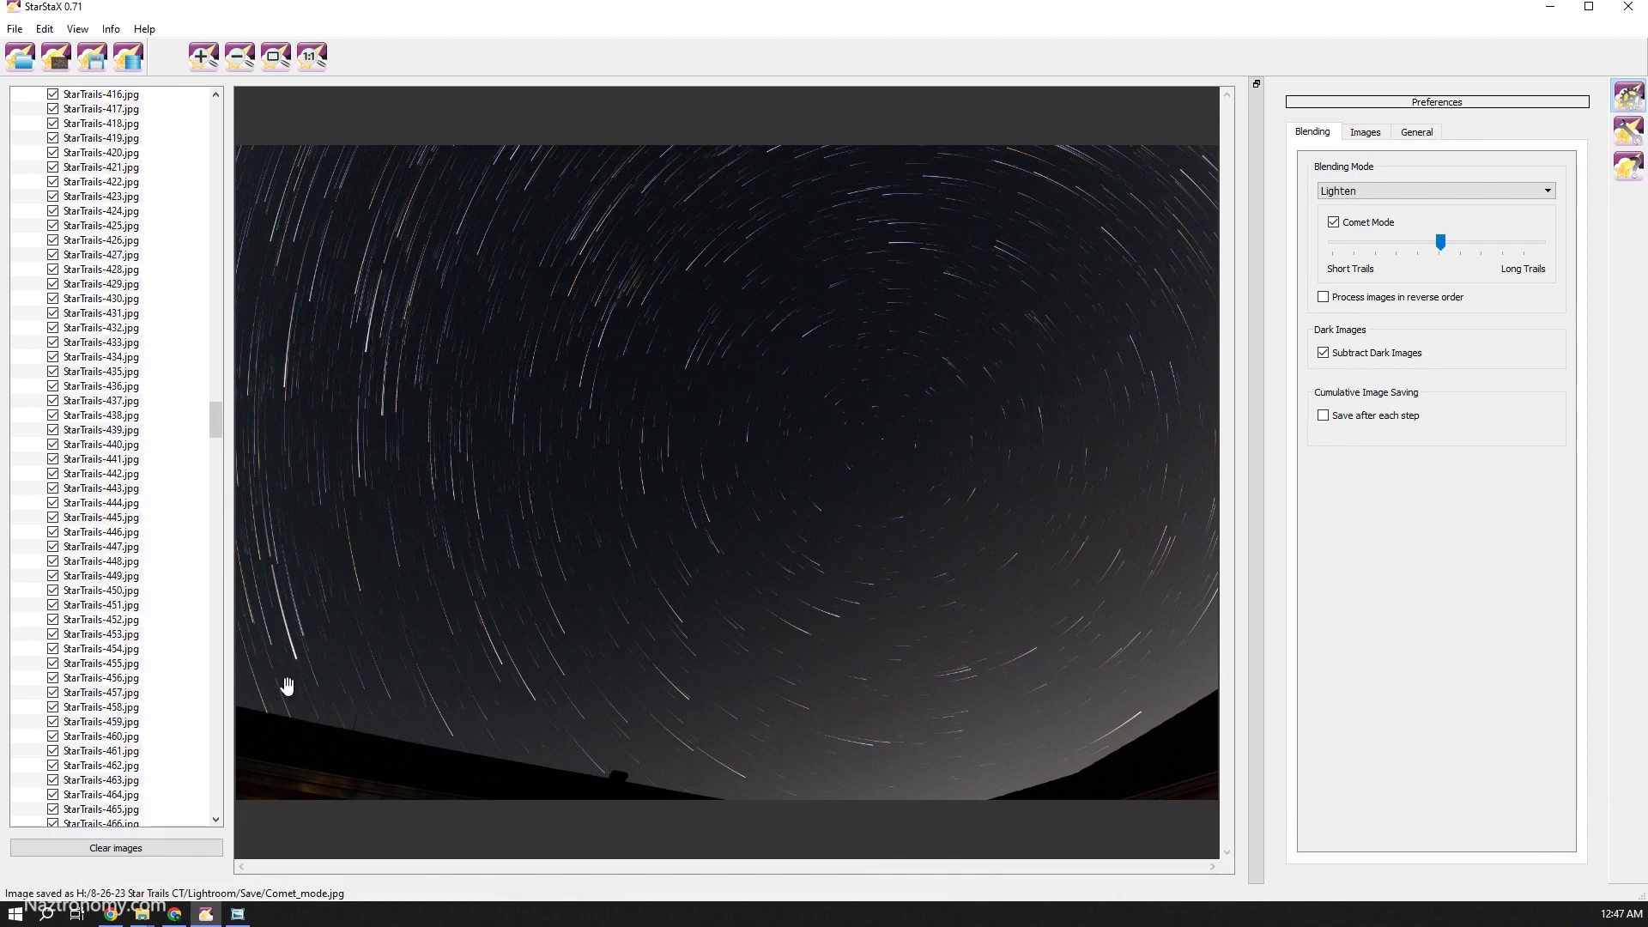
Switch to Chrome to review the StarStaX web page from its download section up to the introduction, and return to StarStaX.
mouse_move(174, 914)
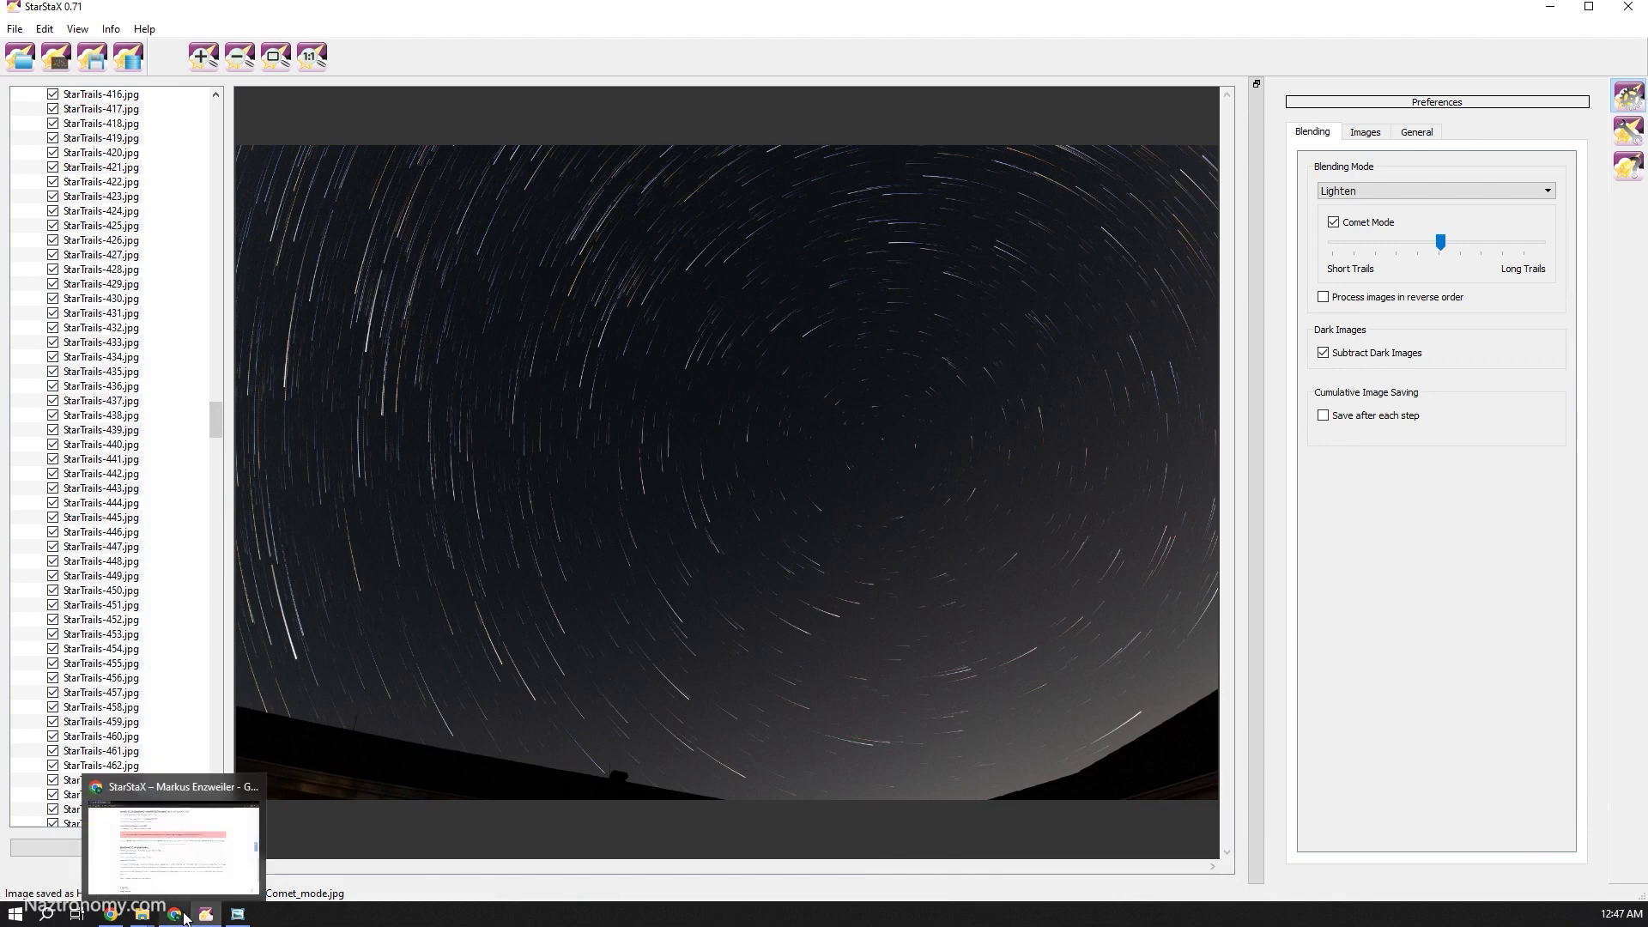
left_click(183, 859)
scroll(876, 350, "up", 12)
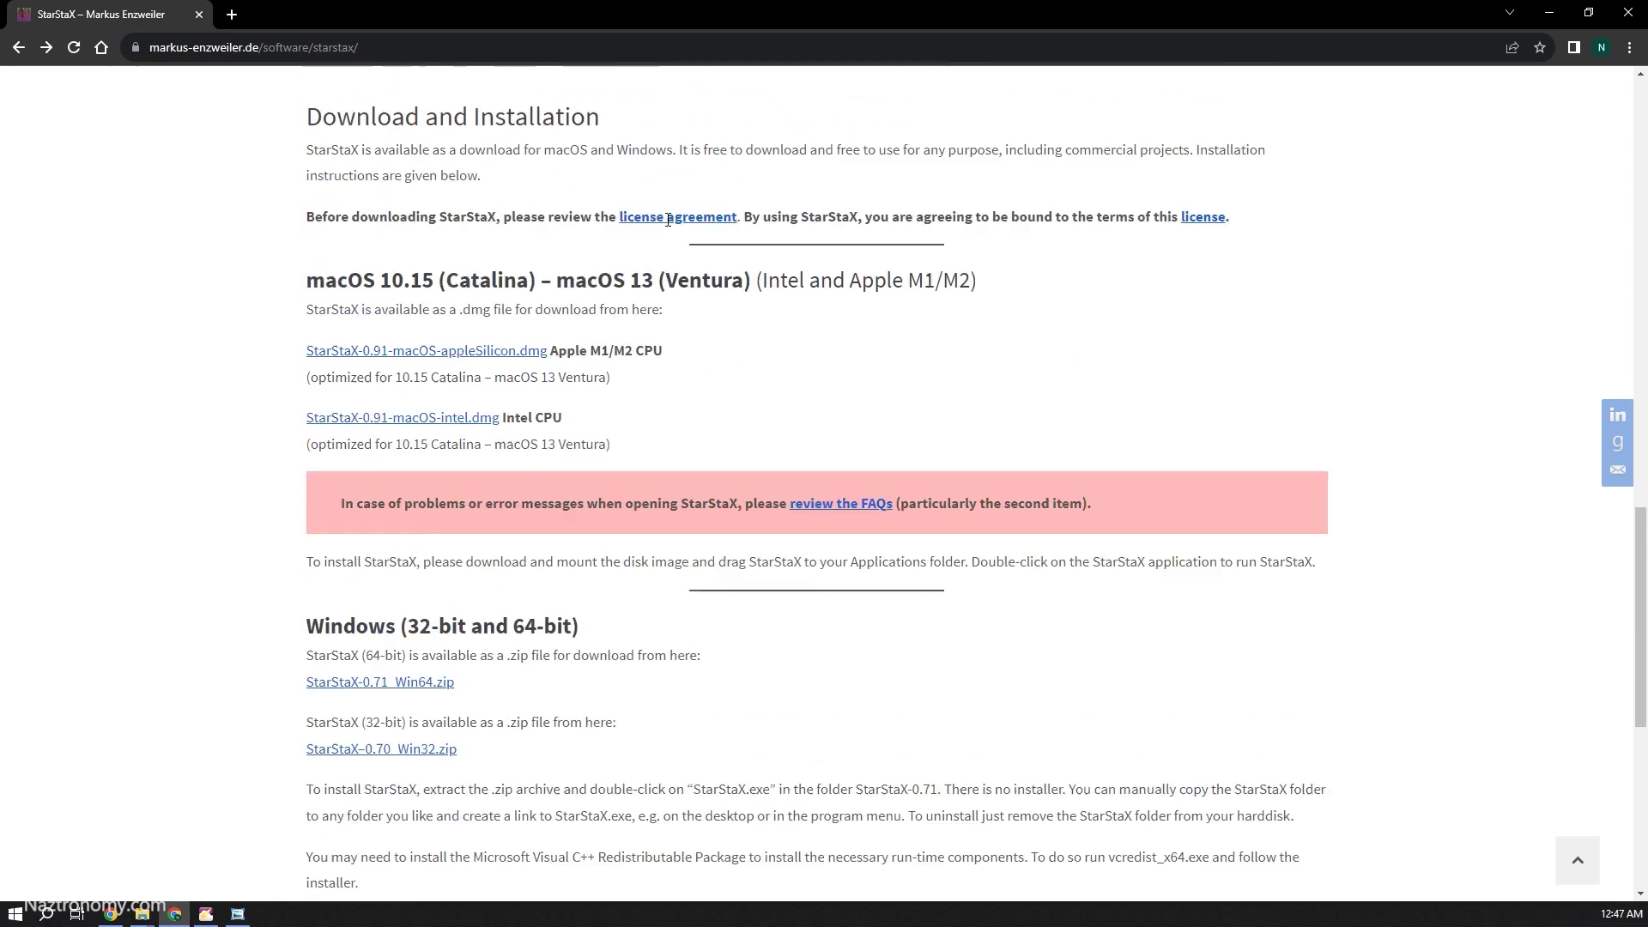
scroll(951, 496, "up", 5)
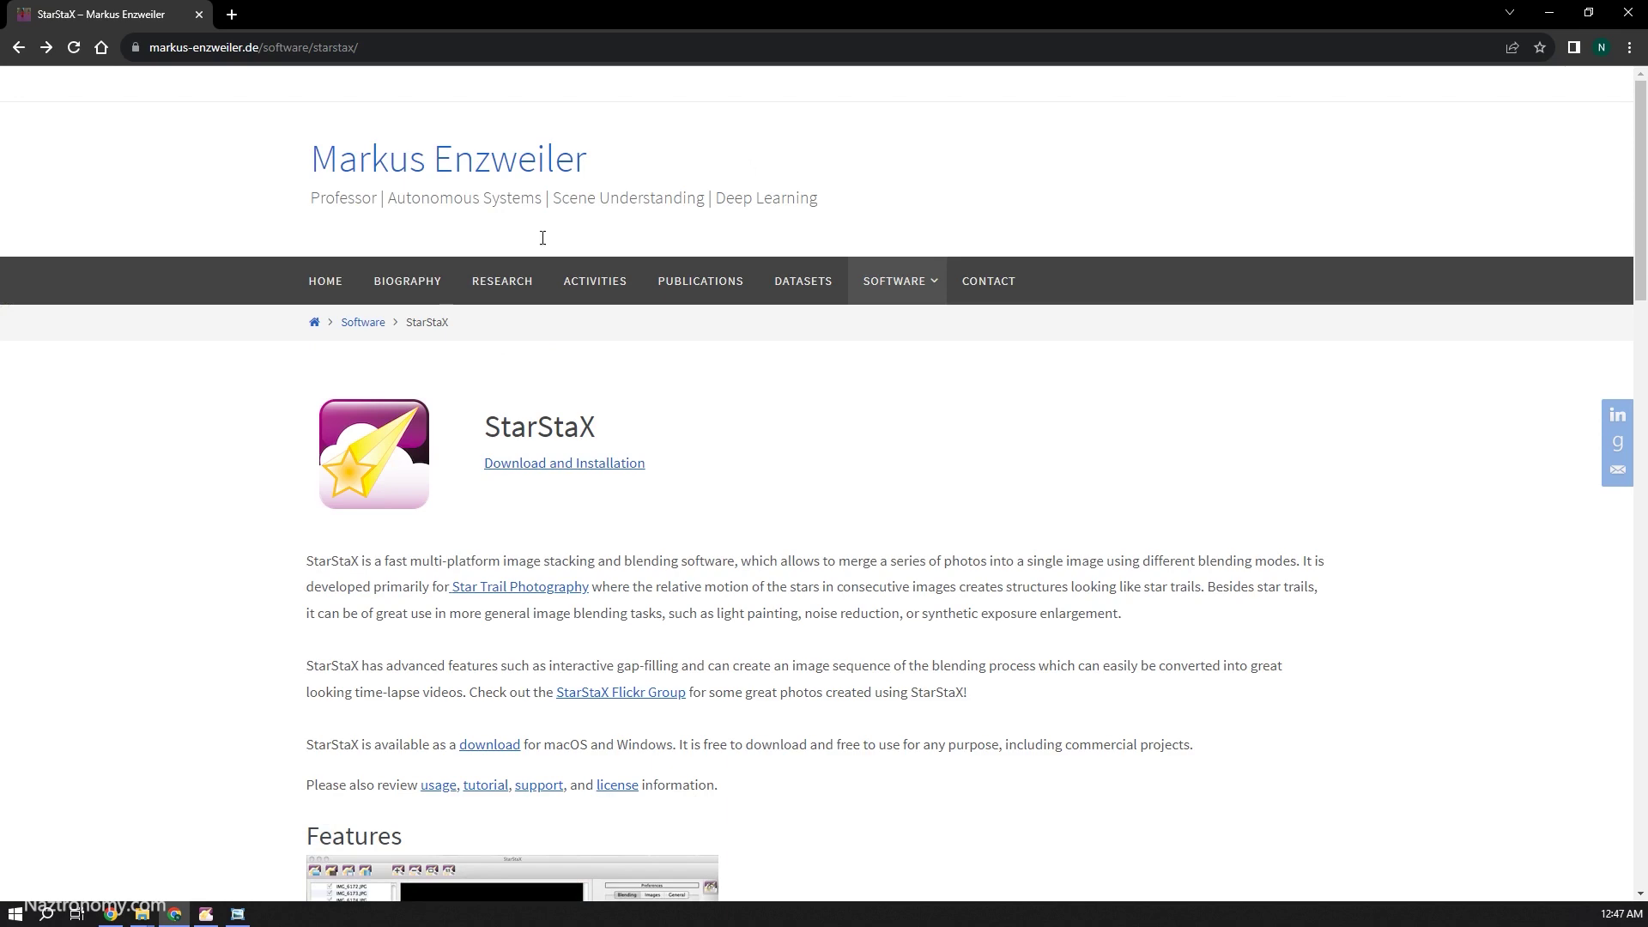
left_click(205, 913)
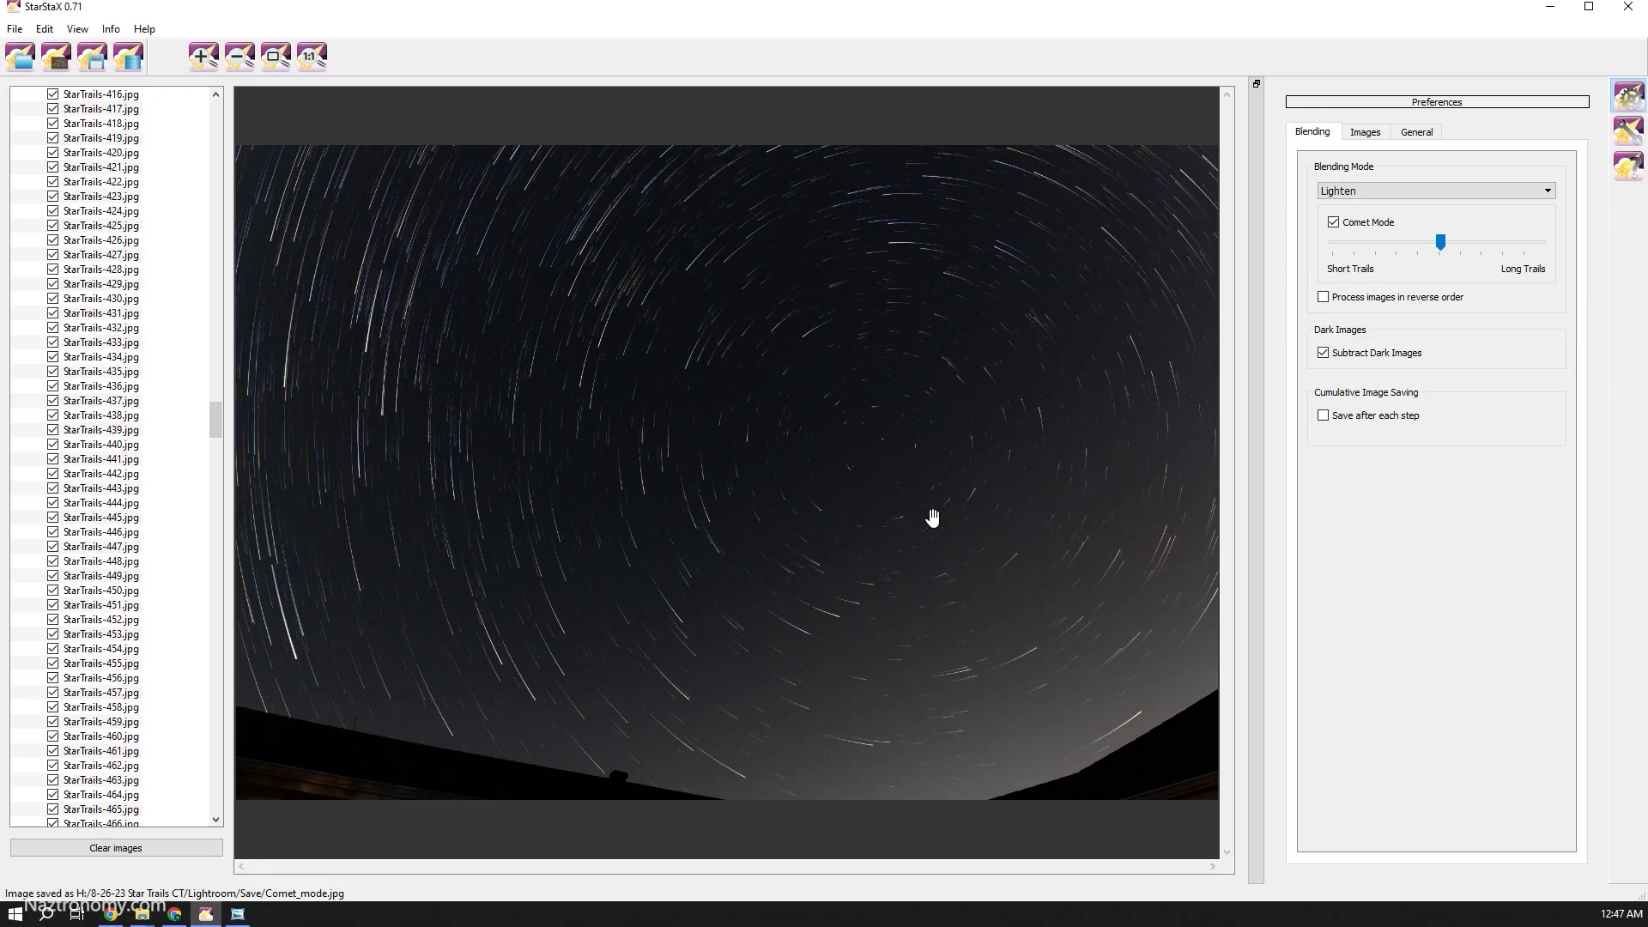